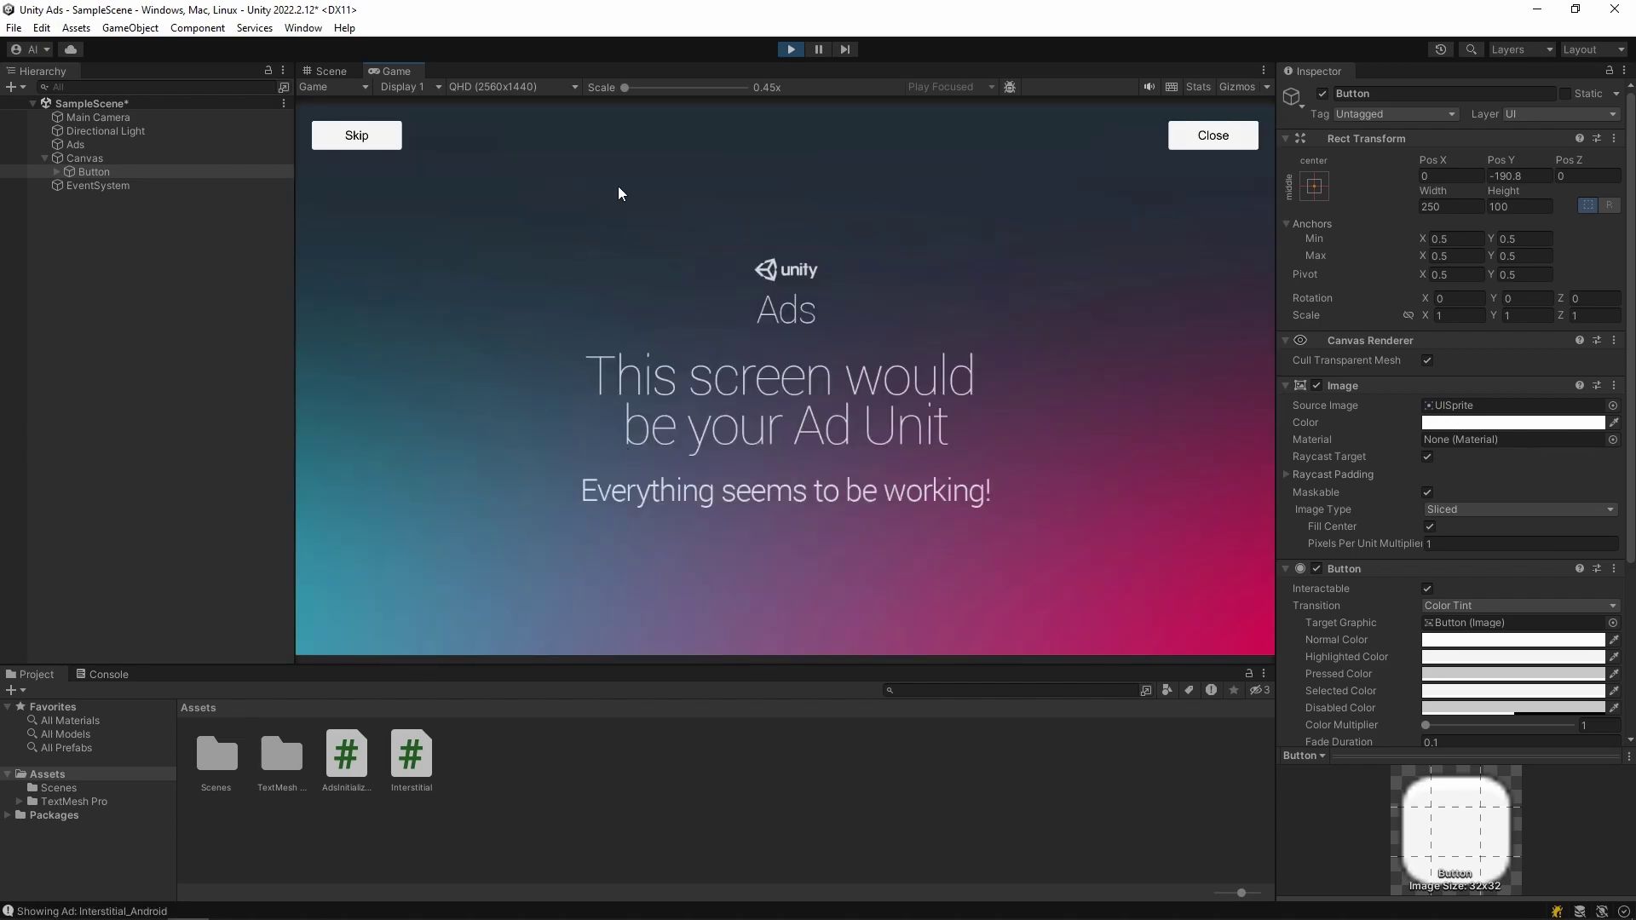
- Close the Unity Ads test interstitial ad to get back to the Game view
left_click(357, 136)
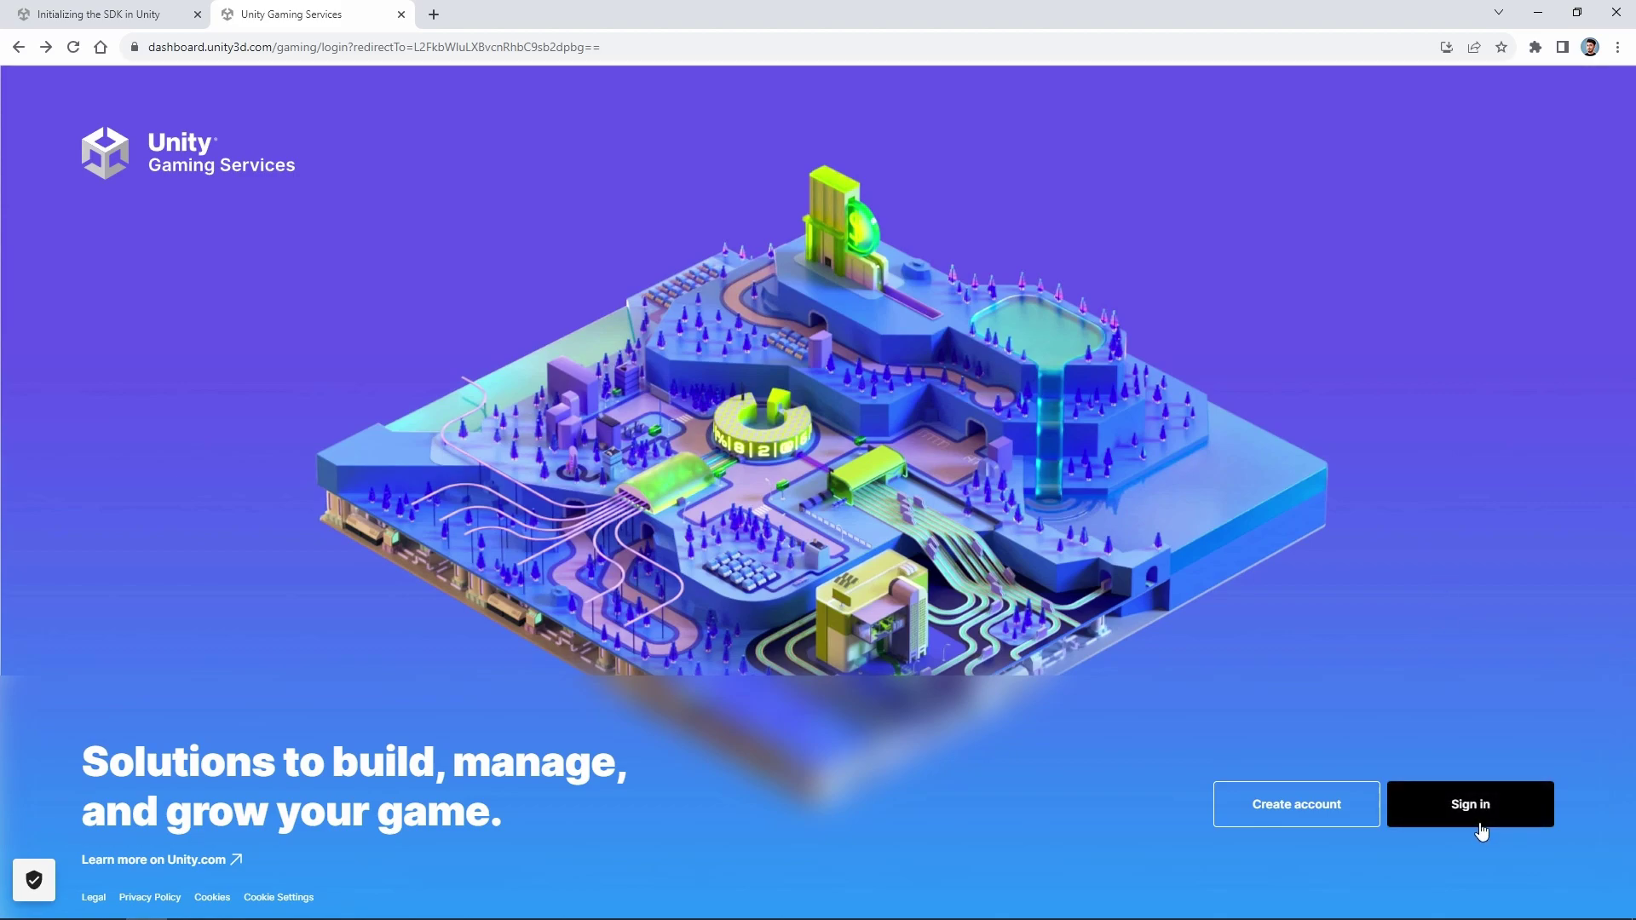
- Sign in to the Gaming Services dashboard with Google and open the organization's Projects list
left_click(1442, 819)
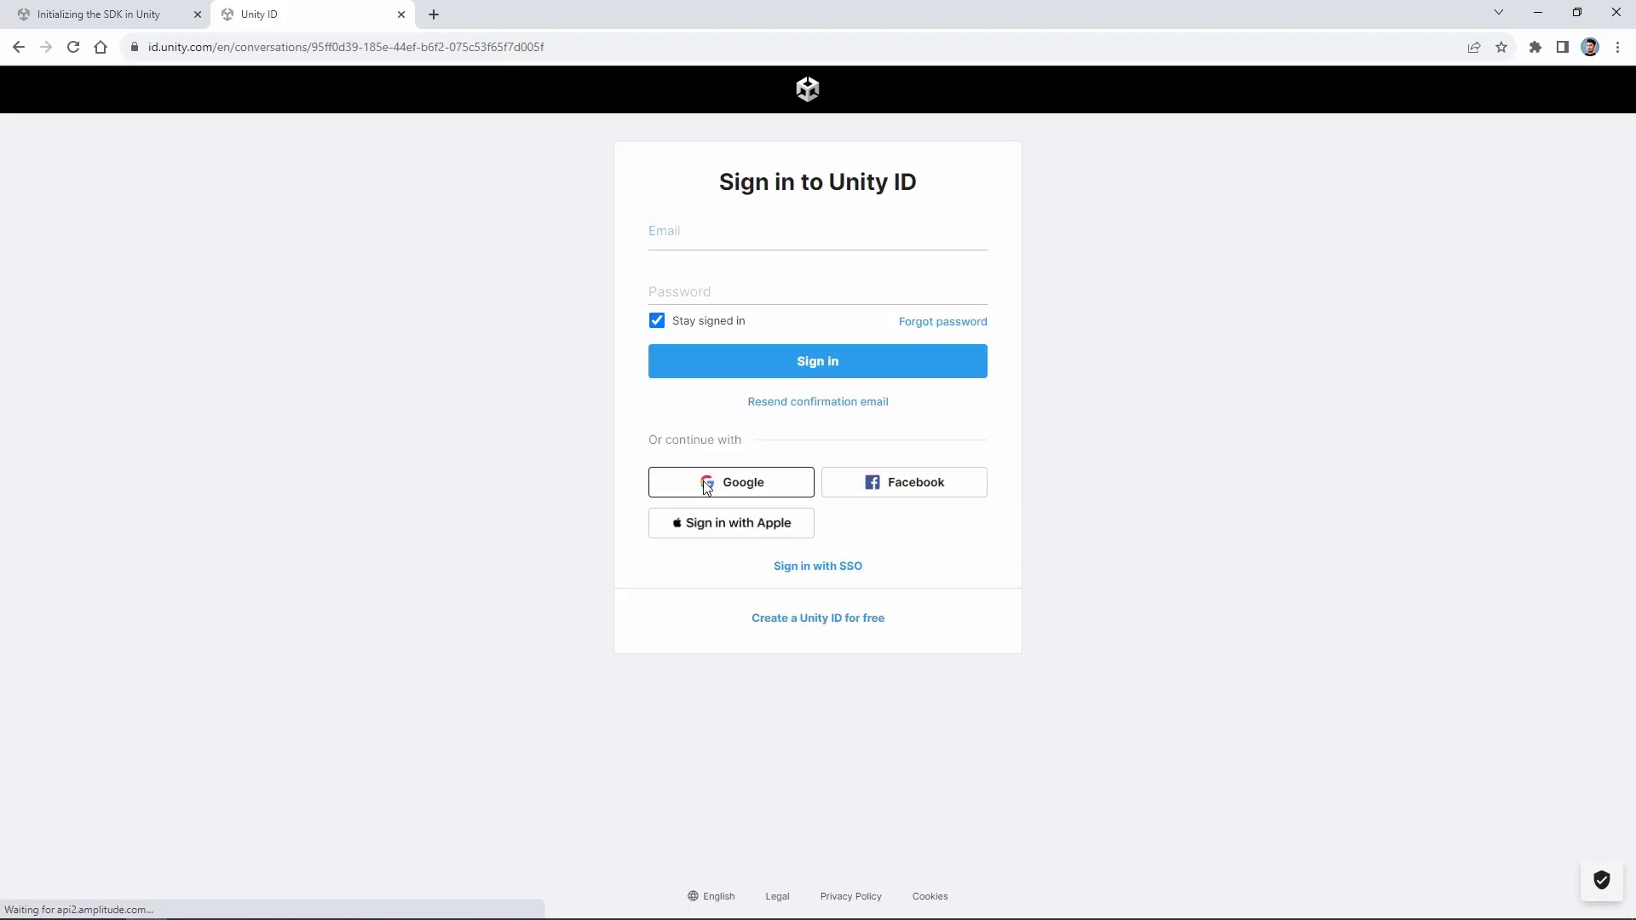
left_click(704, 479)
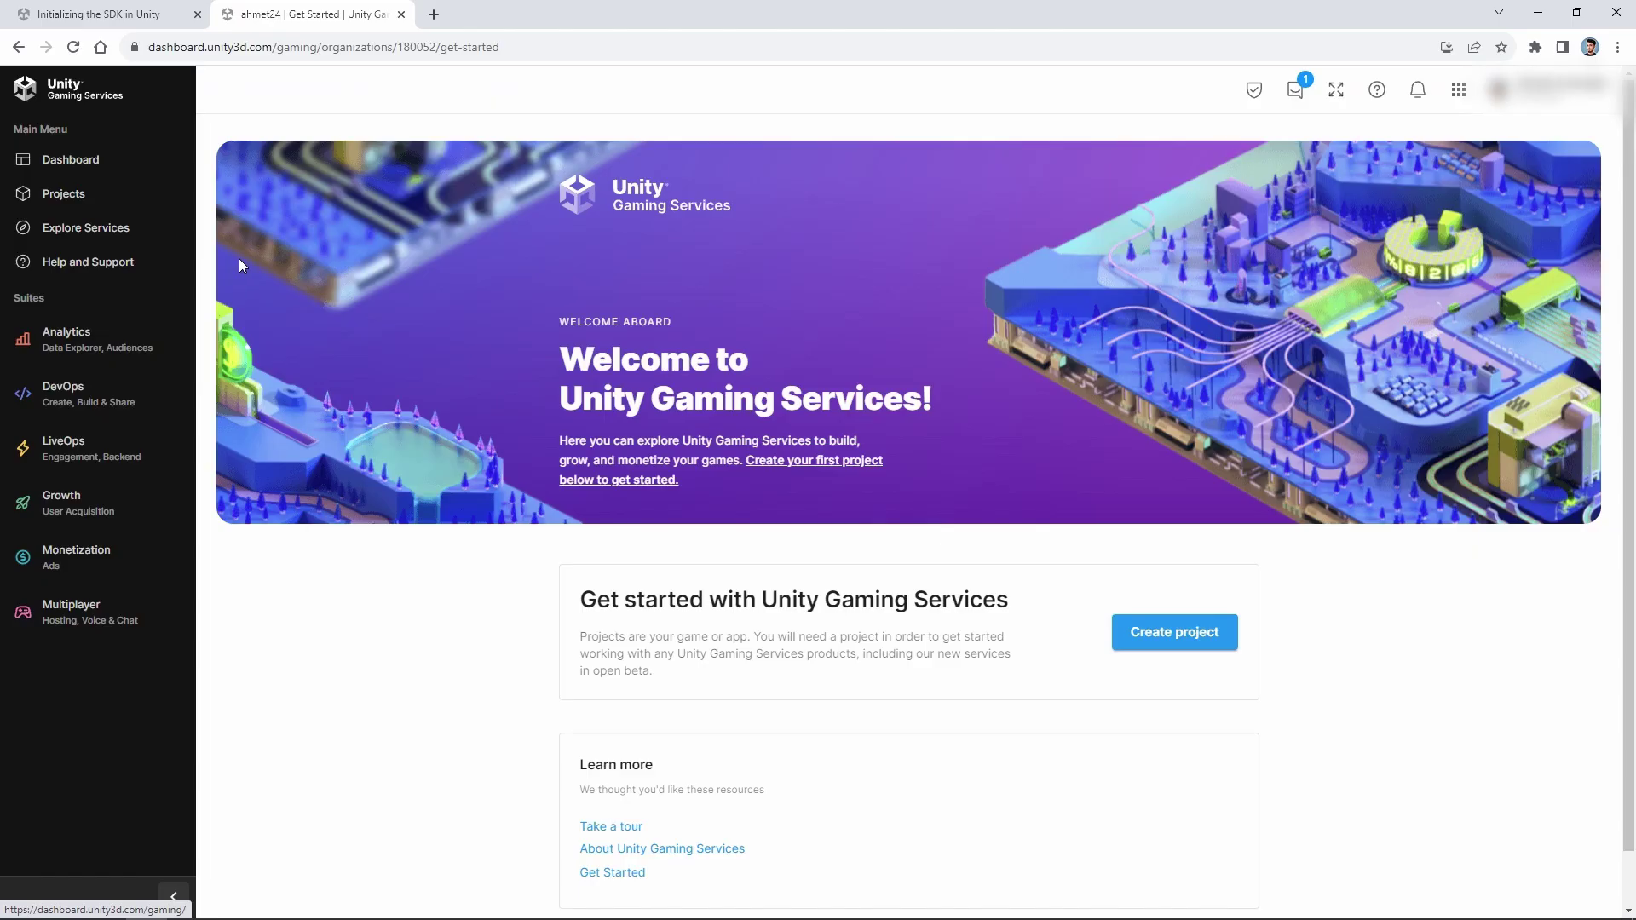
left_click(55, 196)
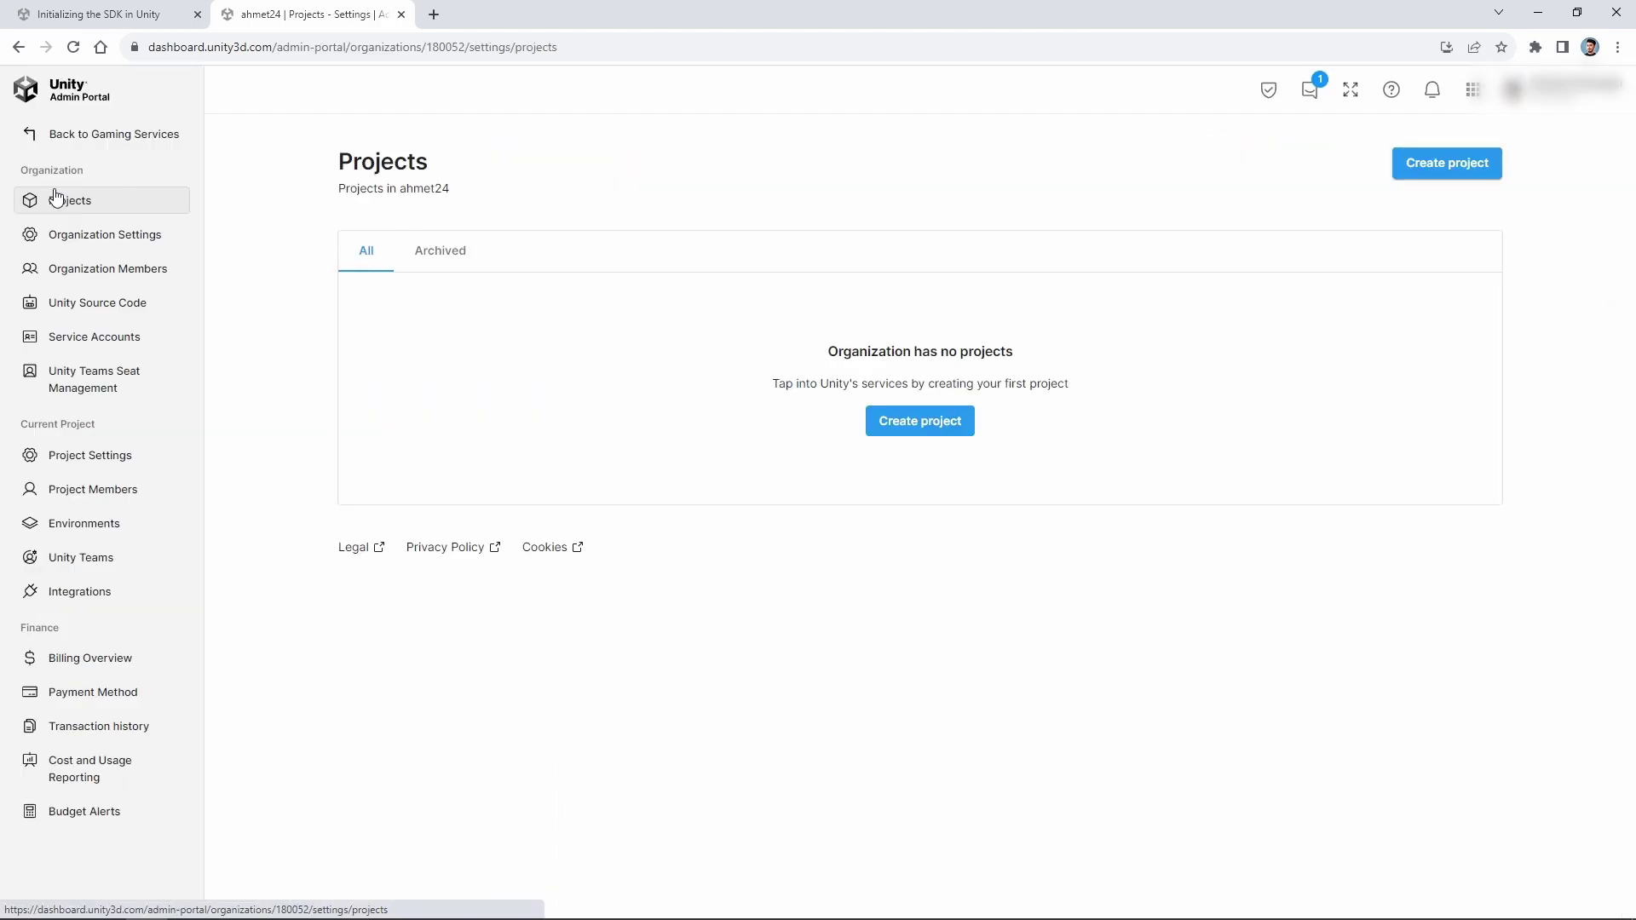
- Create a new project named 'Unity Ads'
left_click(905, 420)
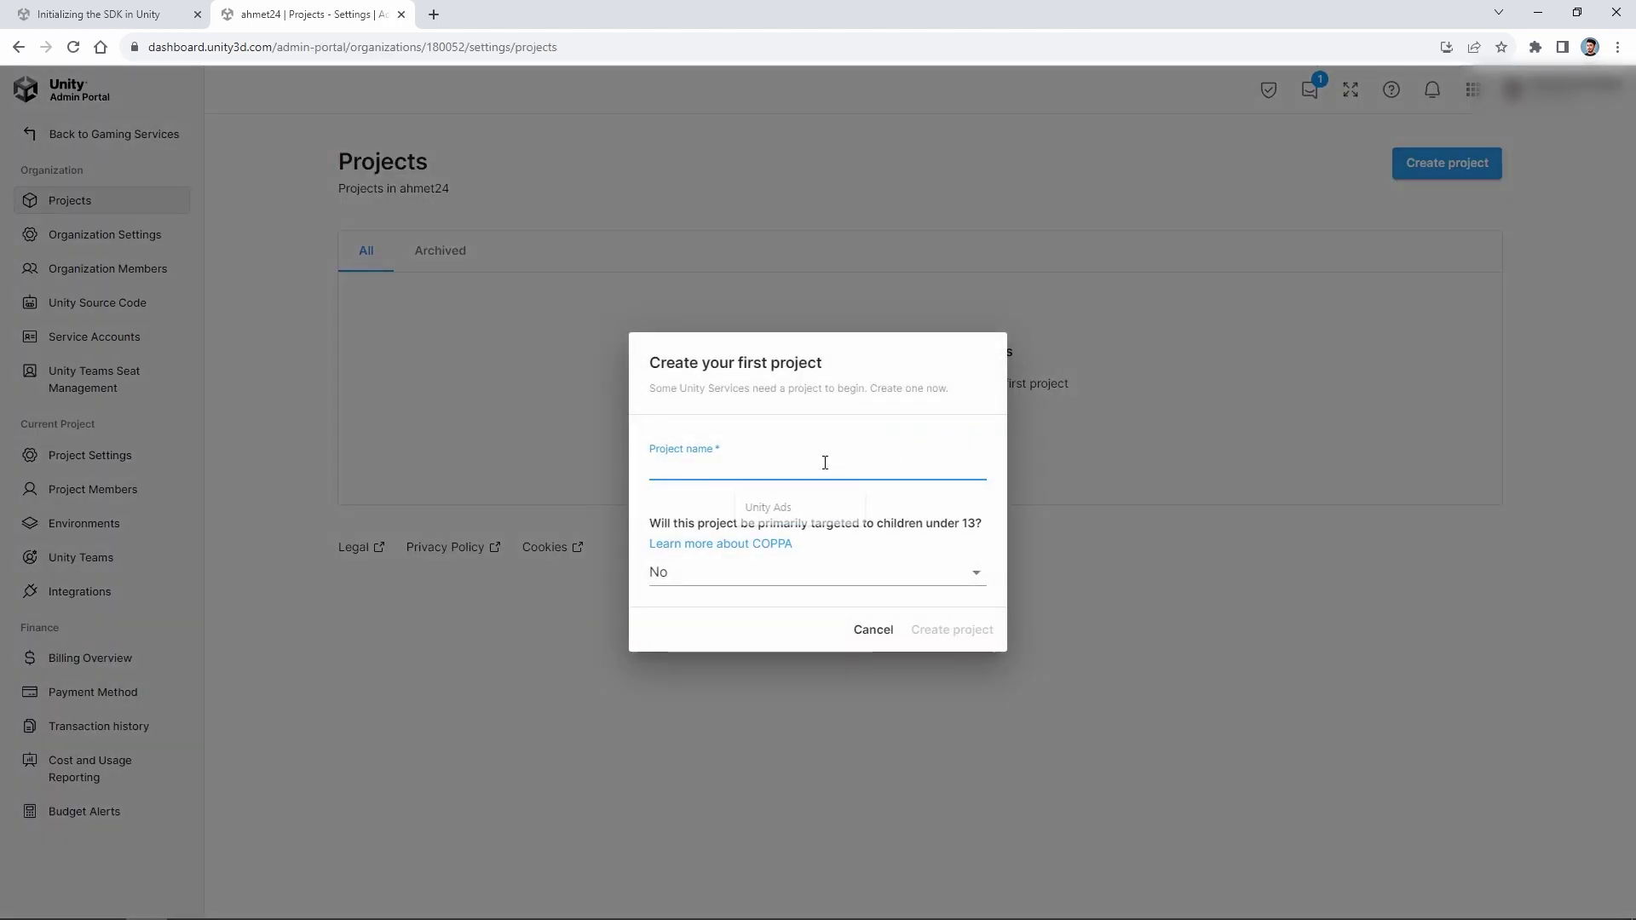
type("Unity")
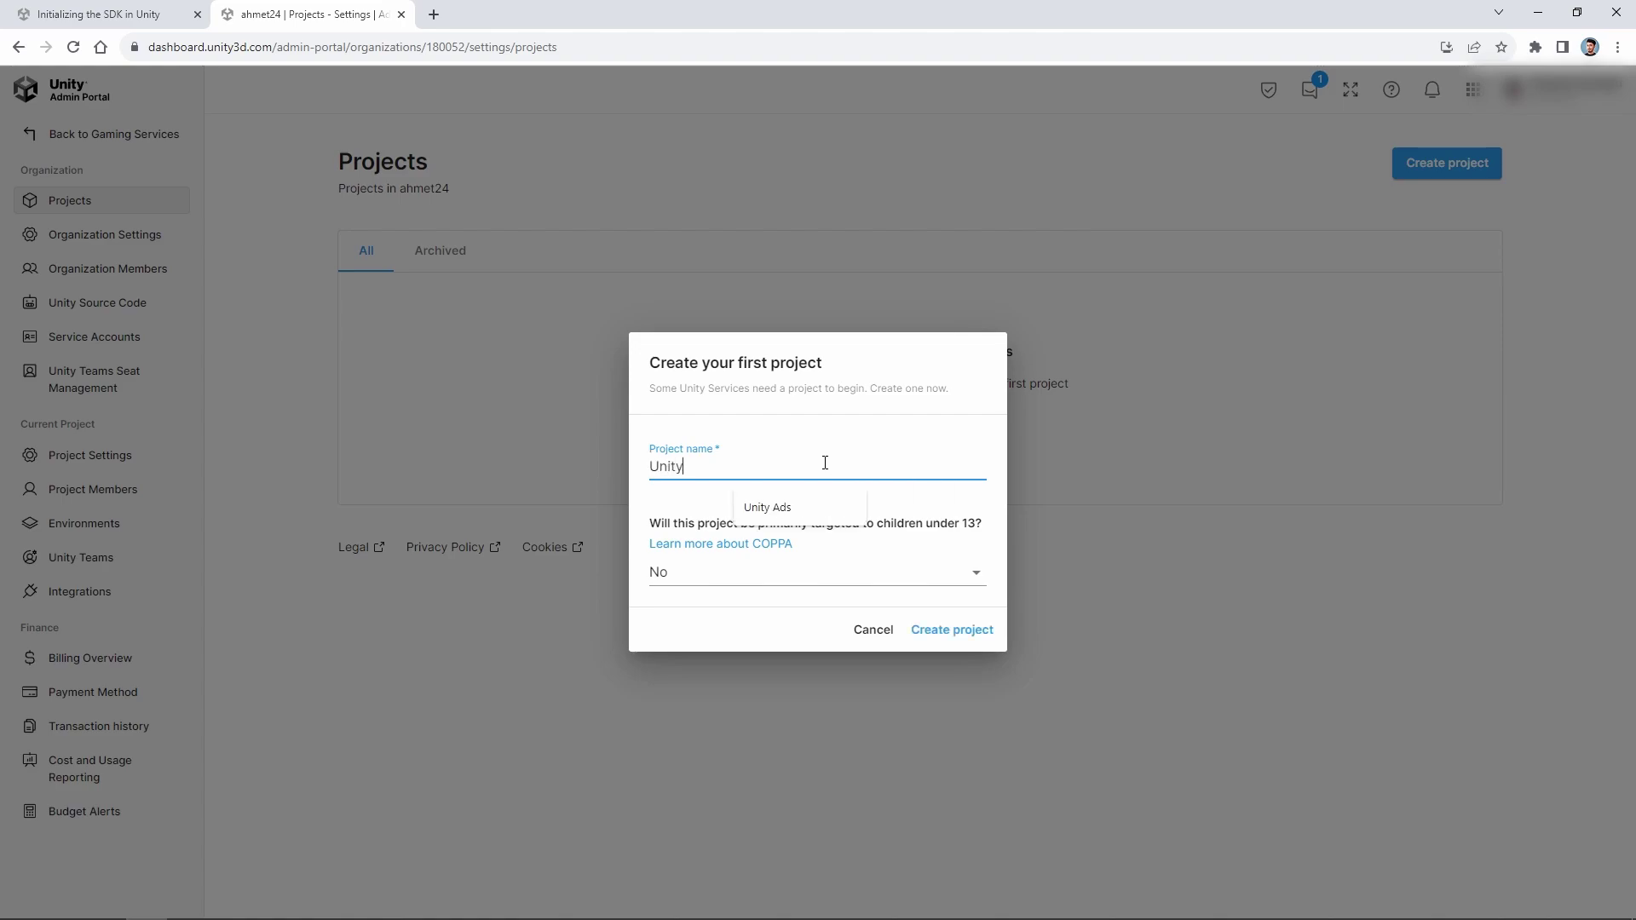
type(" Ads")
left_click(925, 629)
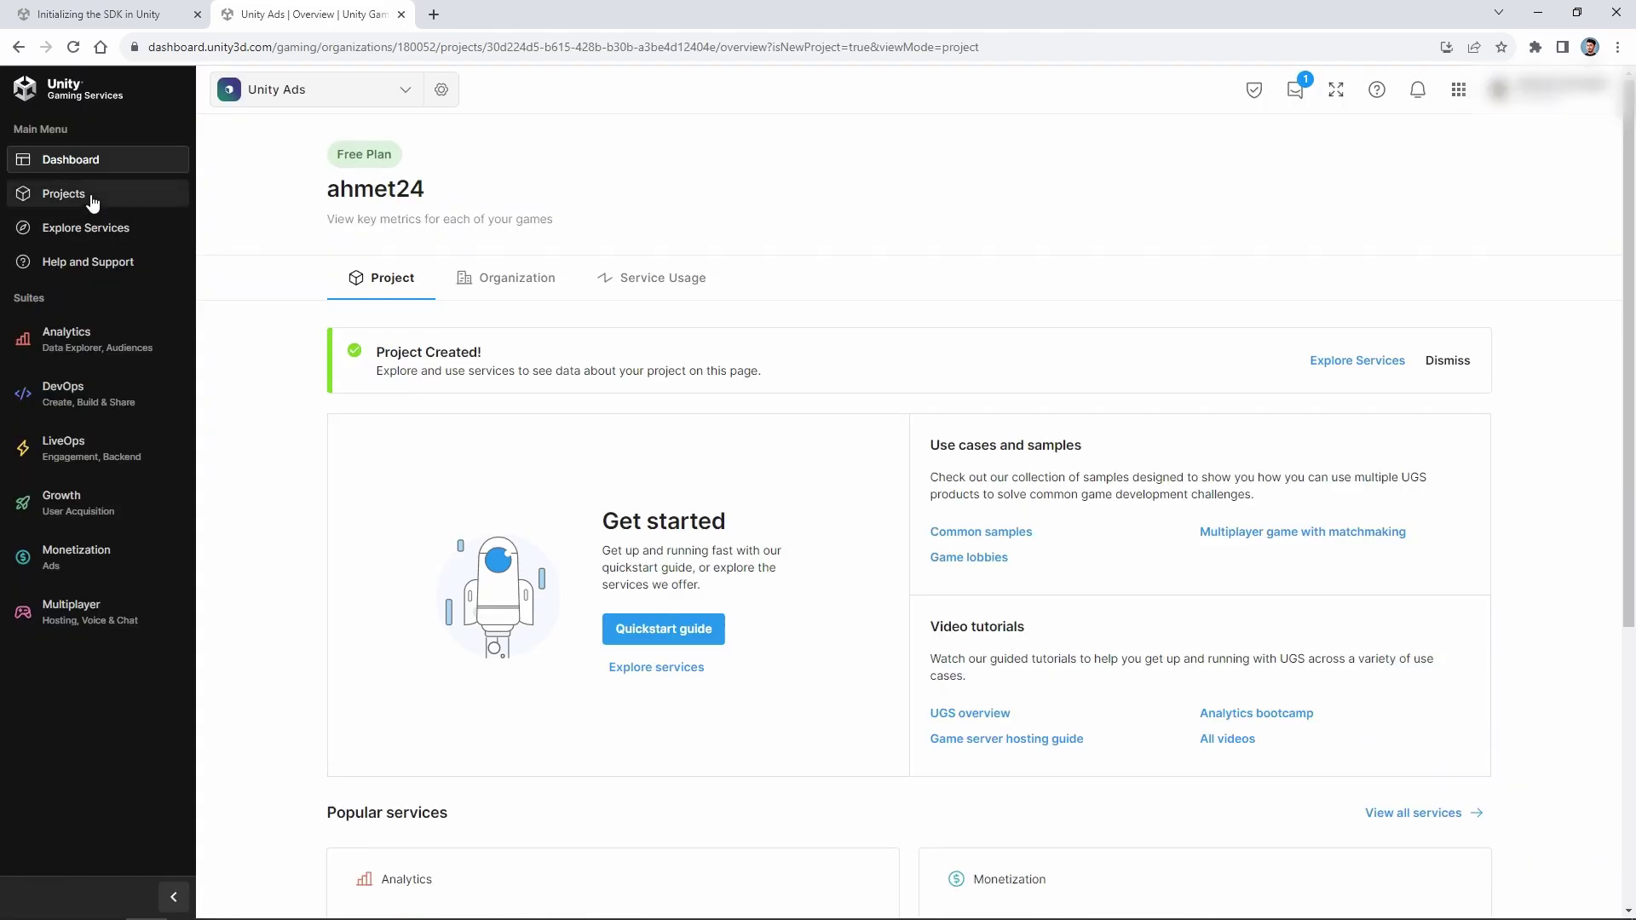
left_click(91, 198)
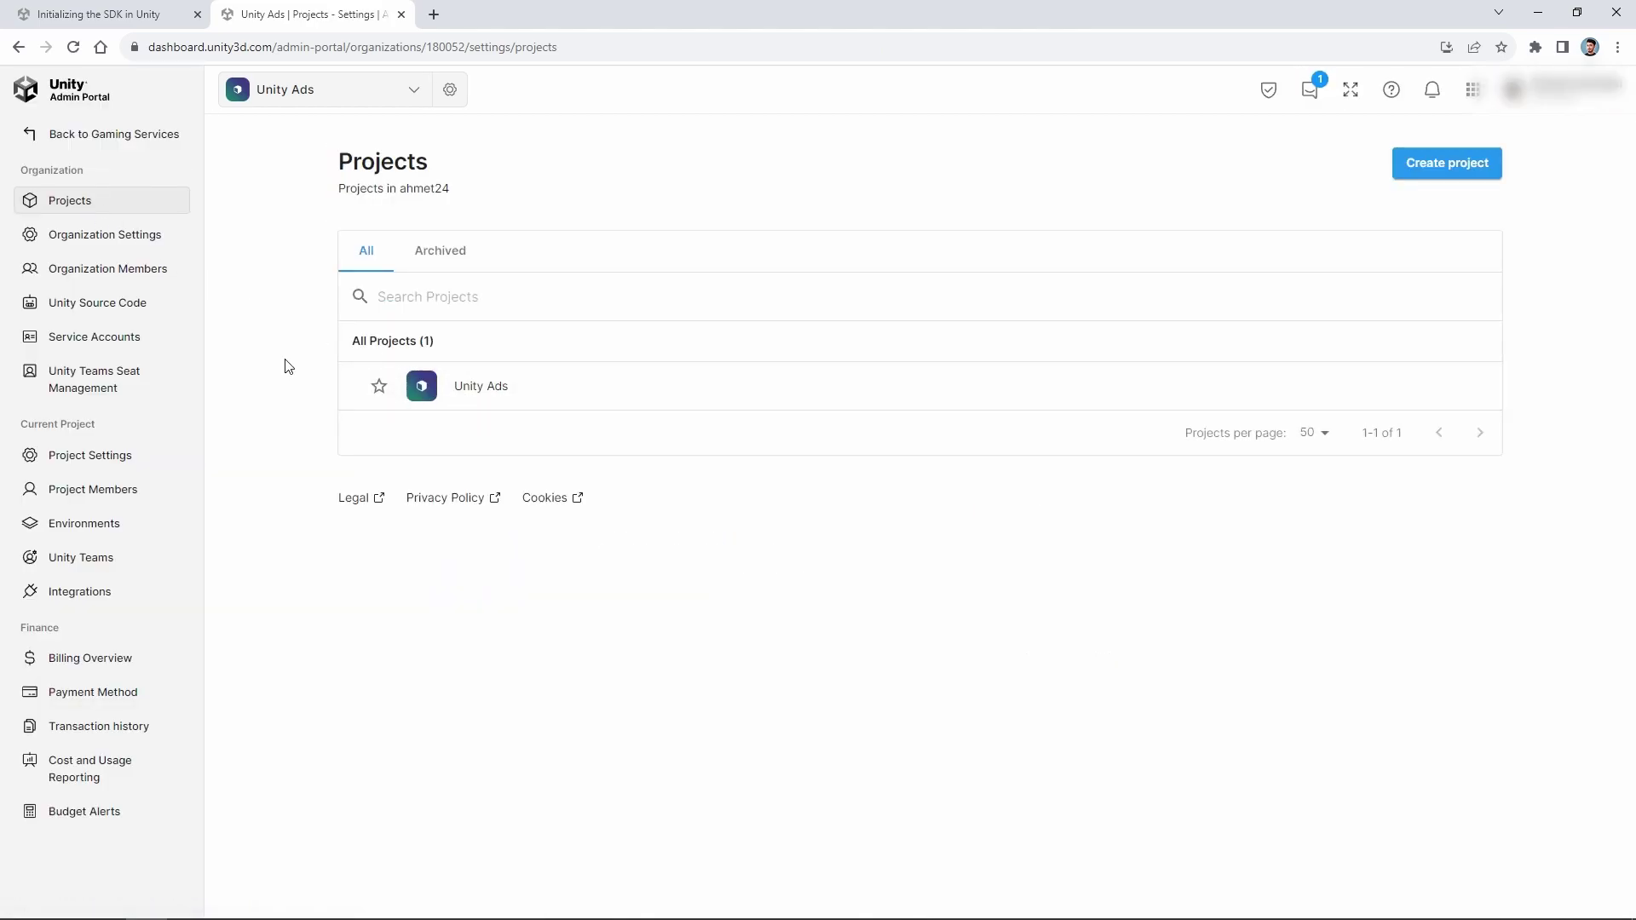
- Add the Unity Ads project to Monetization: Unity Ads only, fresh settings, not live in an app store
left_click(33, 138)
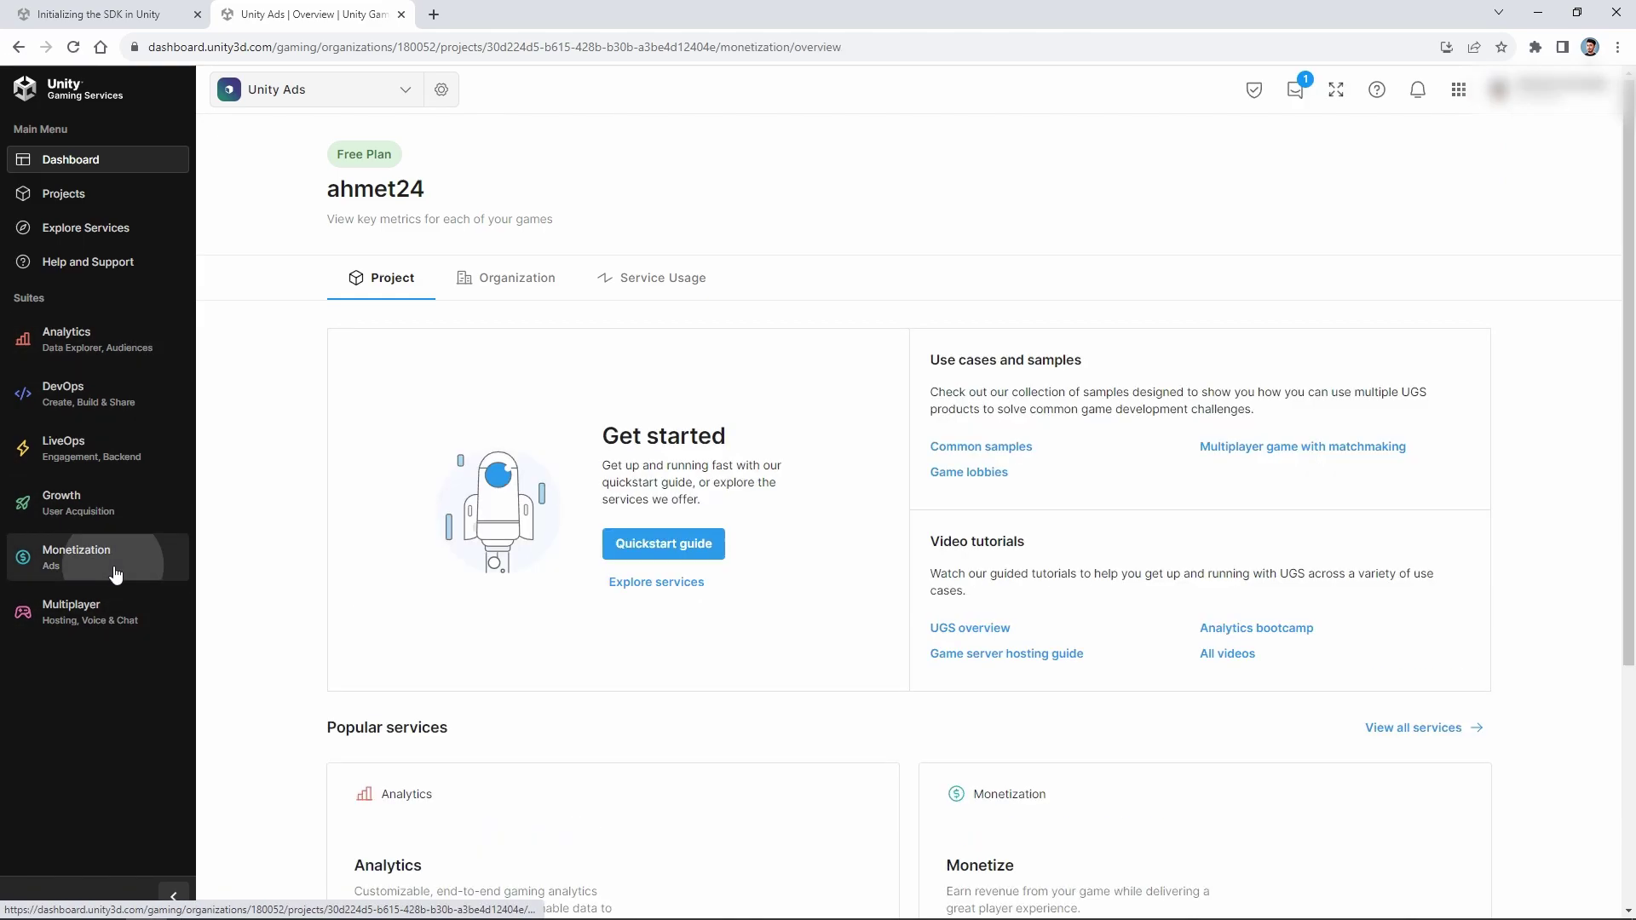
left_click(94, 558)
left_click(1003, 348)
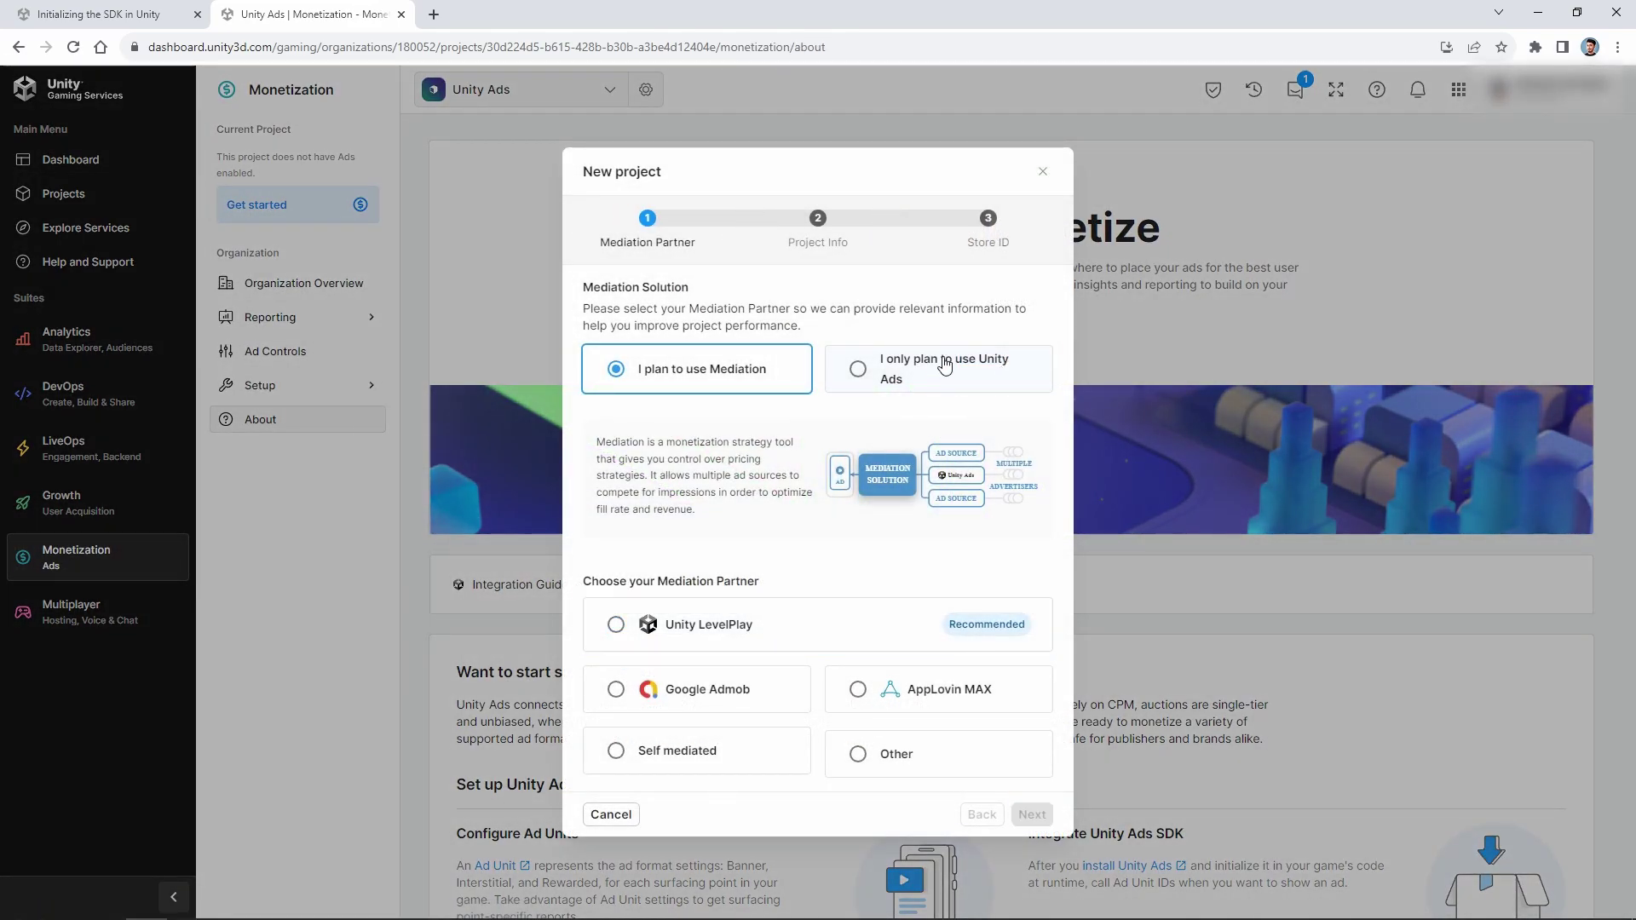
left_click(907, 384)
left_click(1032, 697)
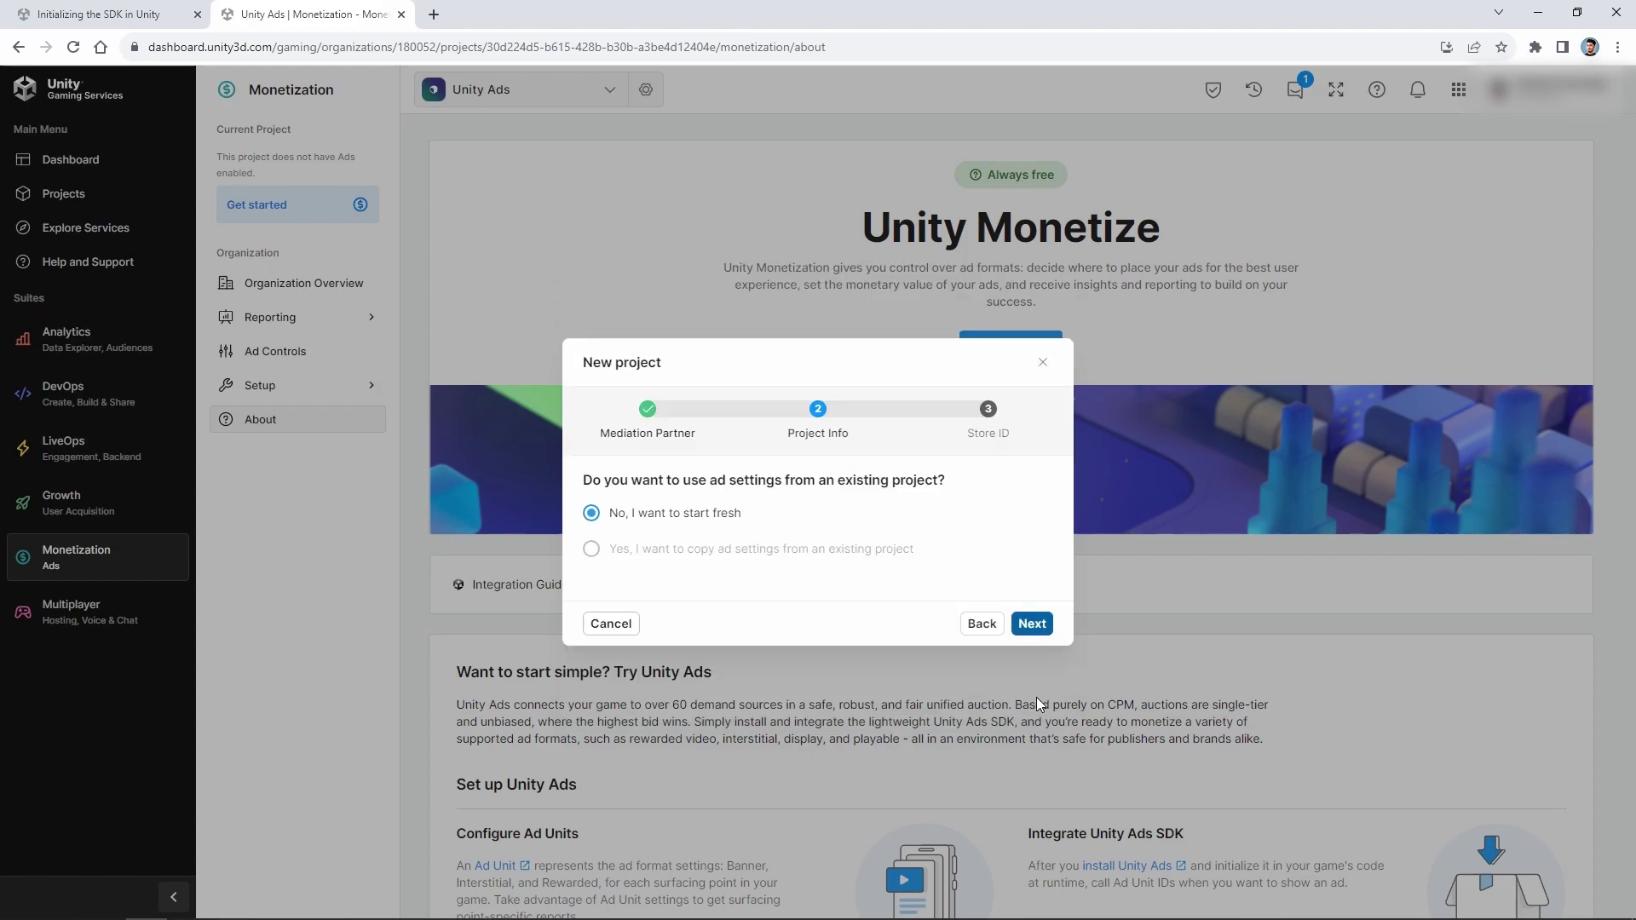
left_click(1031, 624)
left_click(884, 532)
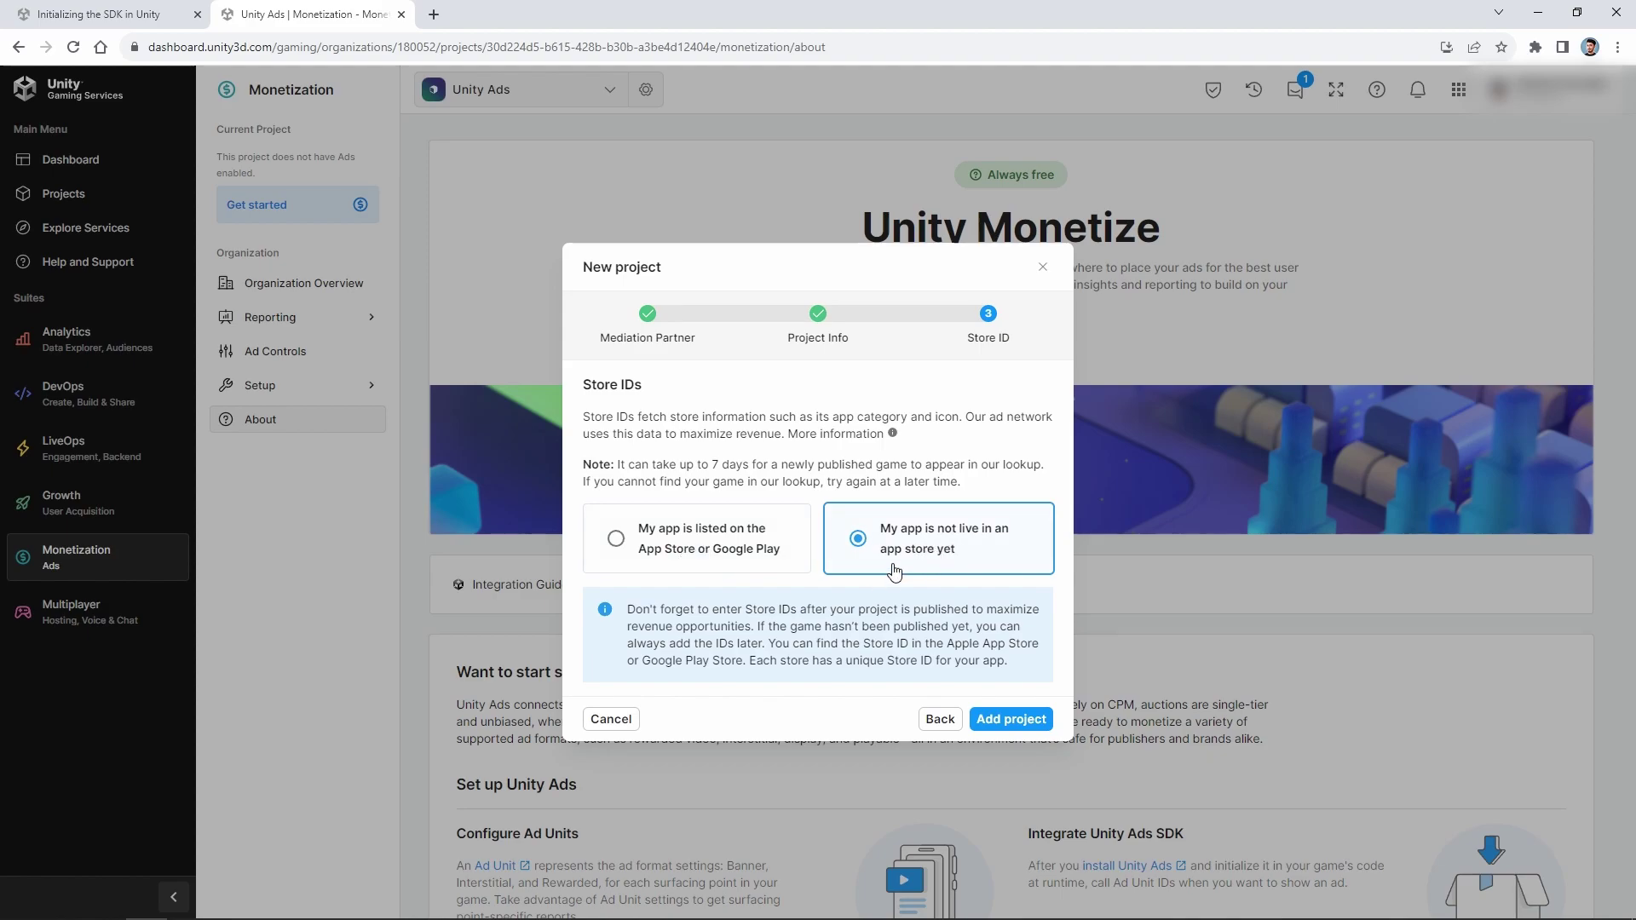
left_click(1036, 720)
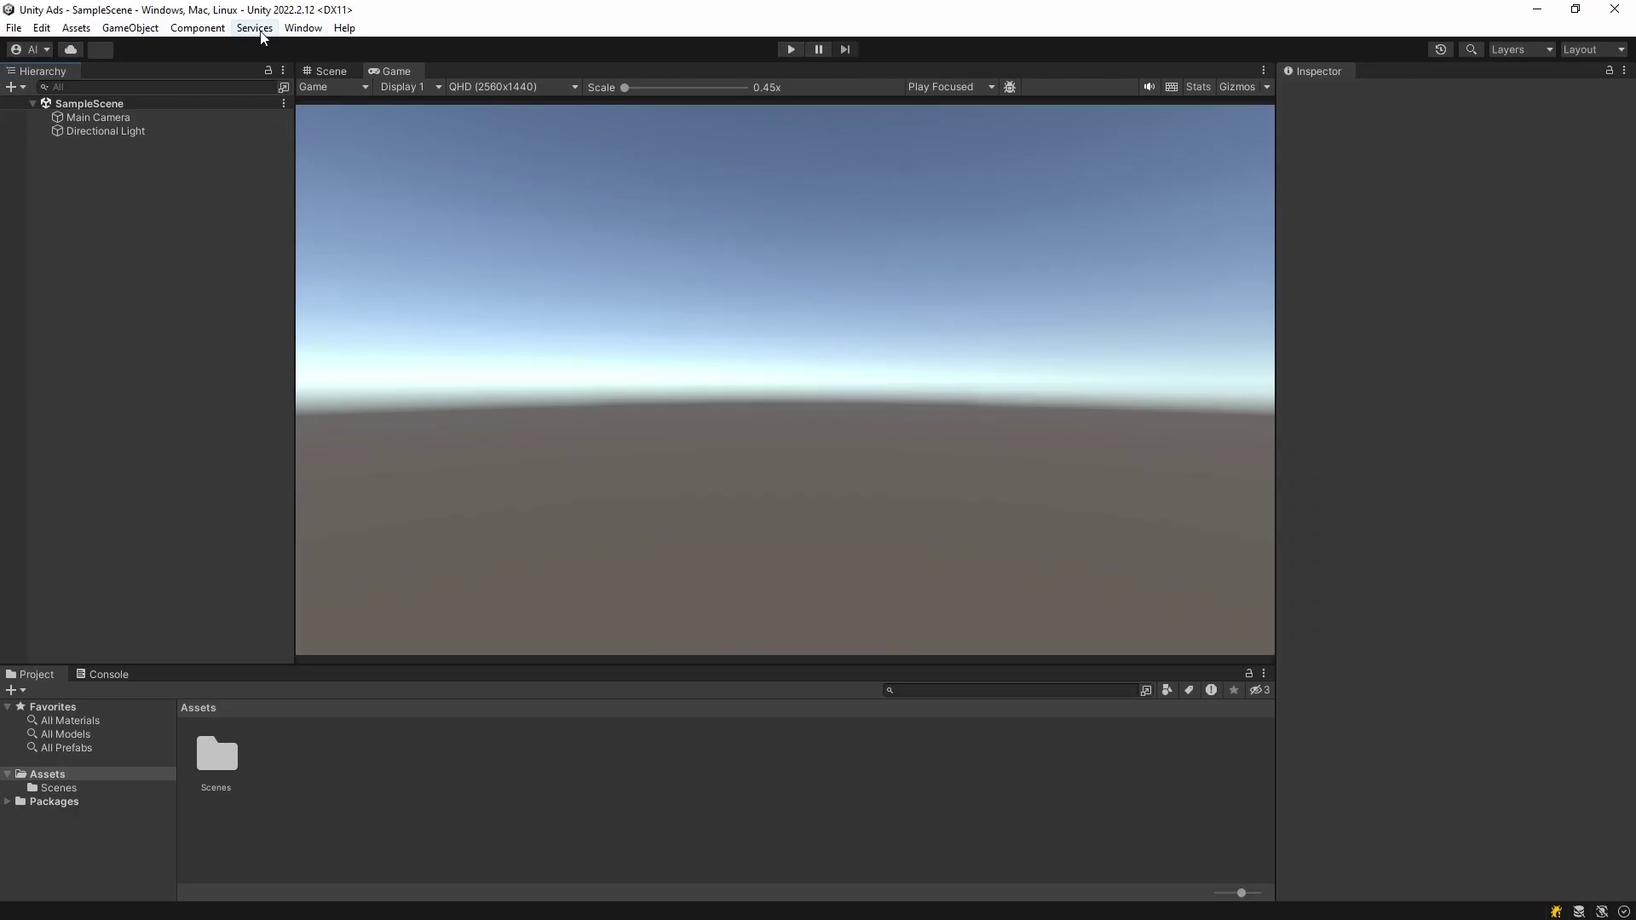
- Install the Advertisement Legacy 4.4.2 package from the Package Manager's Unity Registry
left_click(304, 27)
left_click(400, 209)
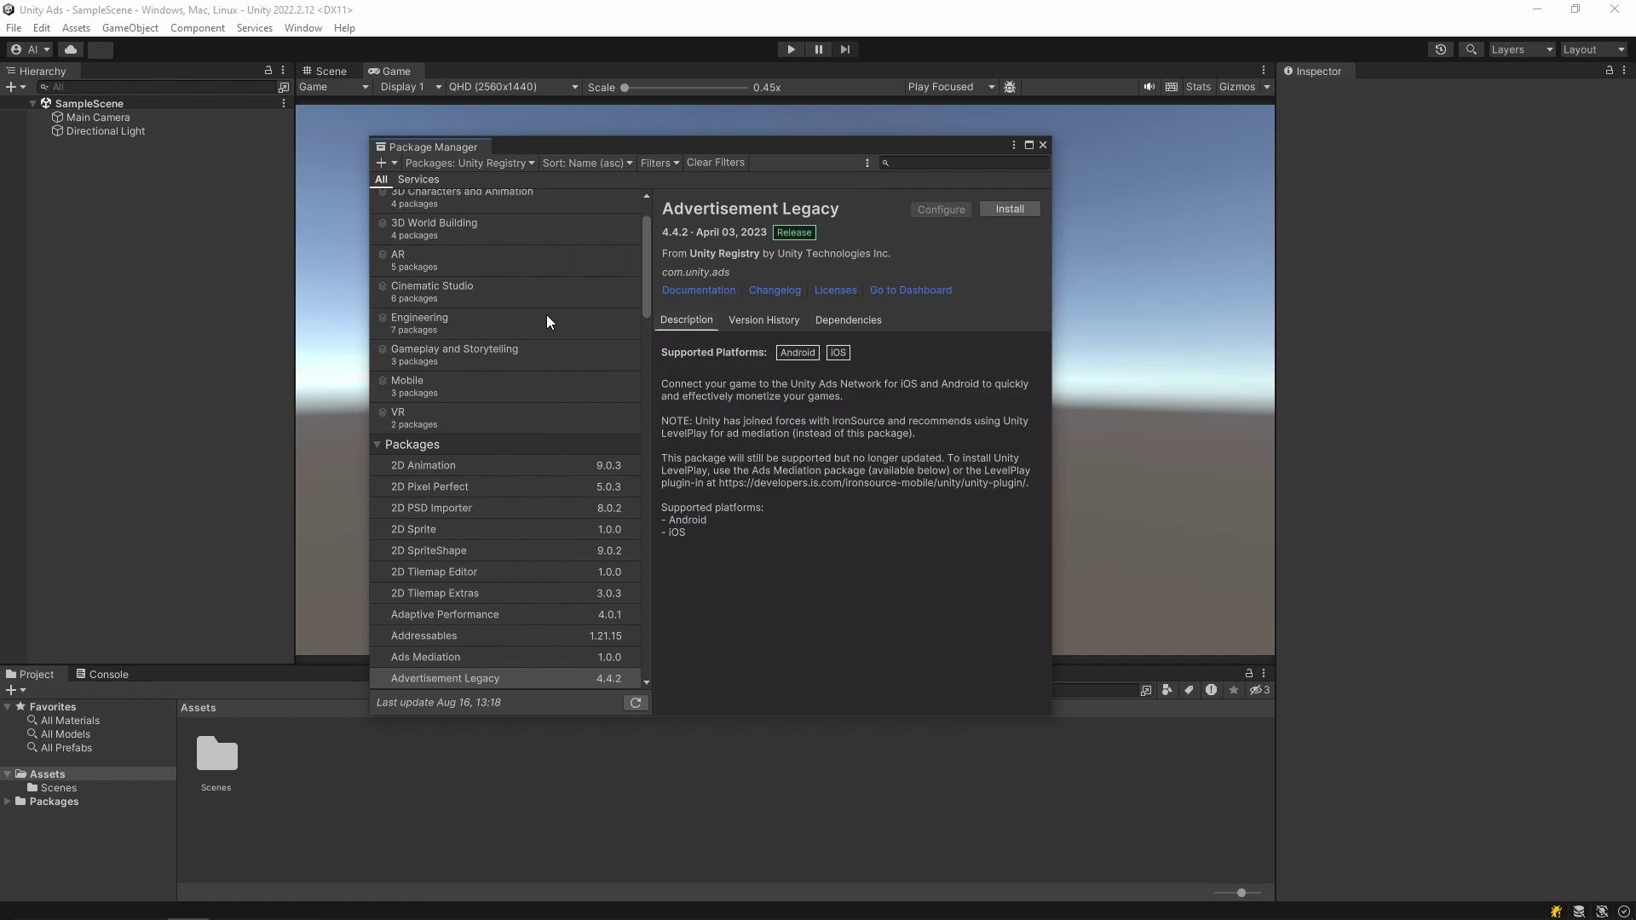
scroll(545, 314, "down", 3)
left_click(468, 537)
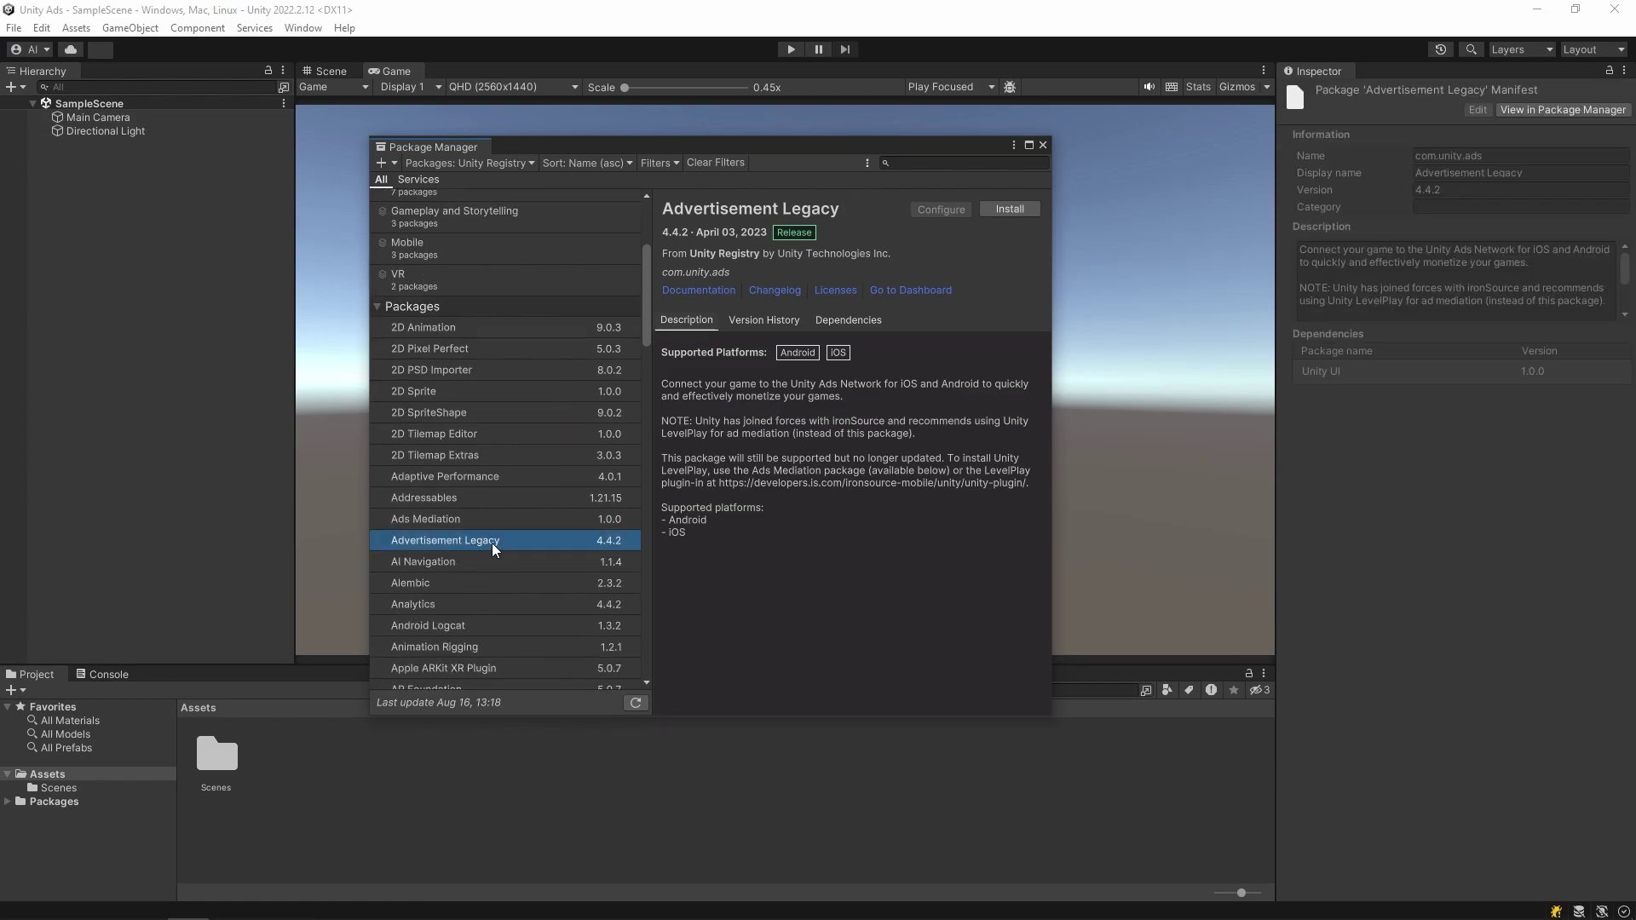
left_click(1014, 210)
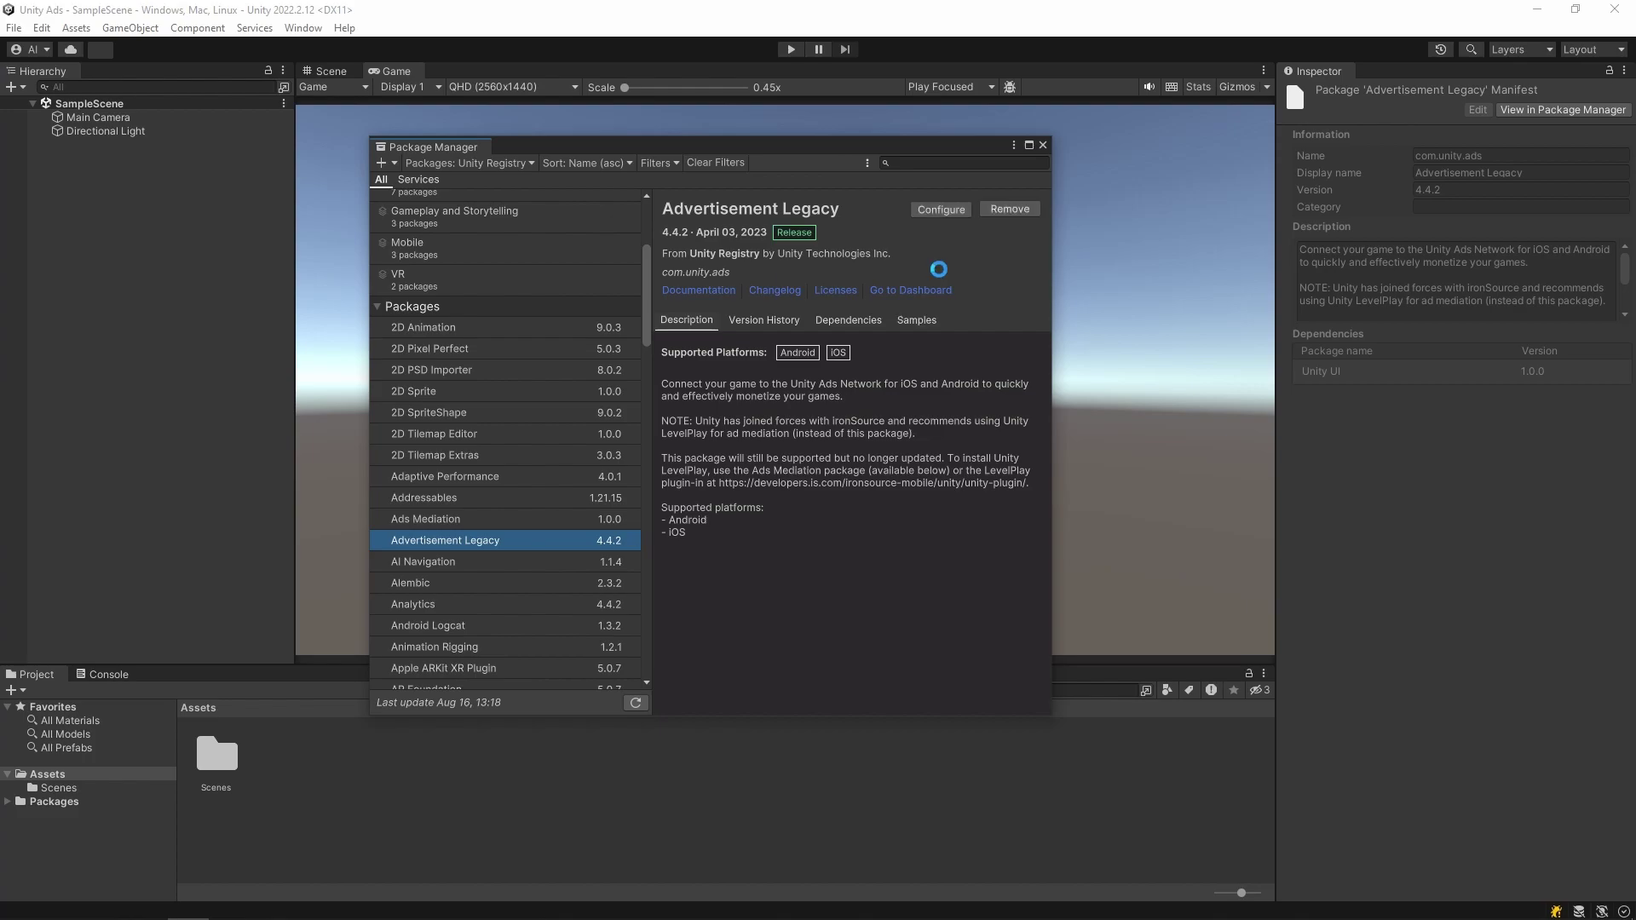
left_click(1043, 145)
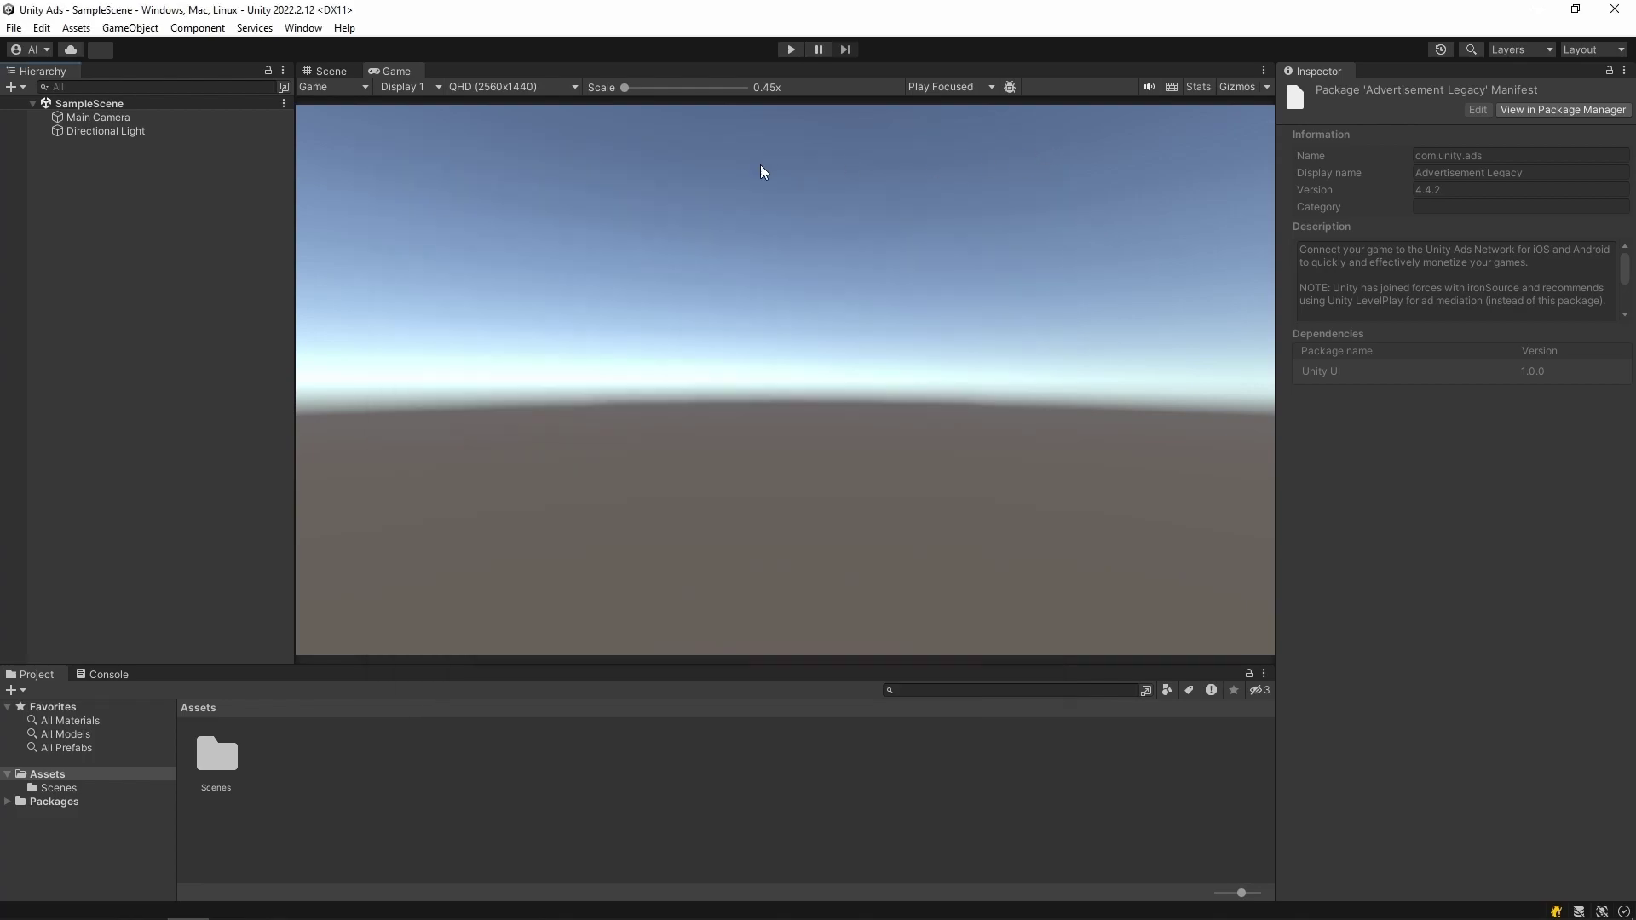
- In Services General Settings, link the organization's existing Unity Ads project ID and confirm
left_click(255, 29)
left_click(268, 66)
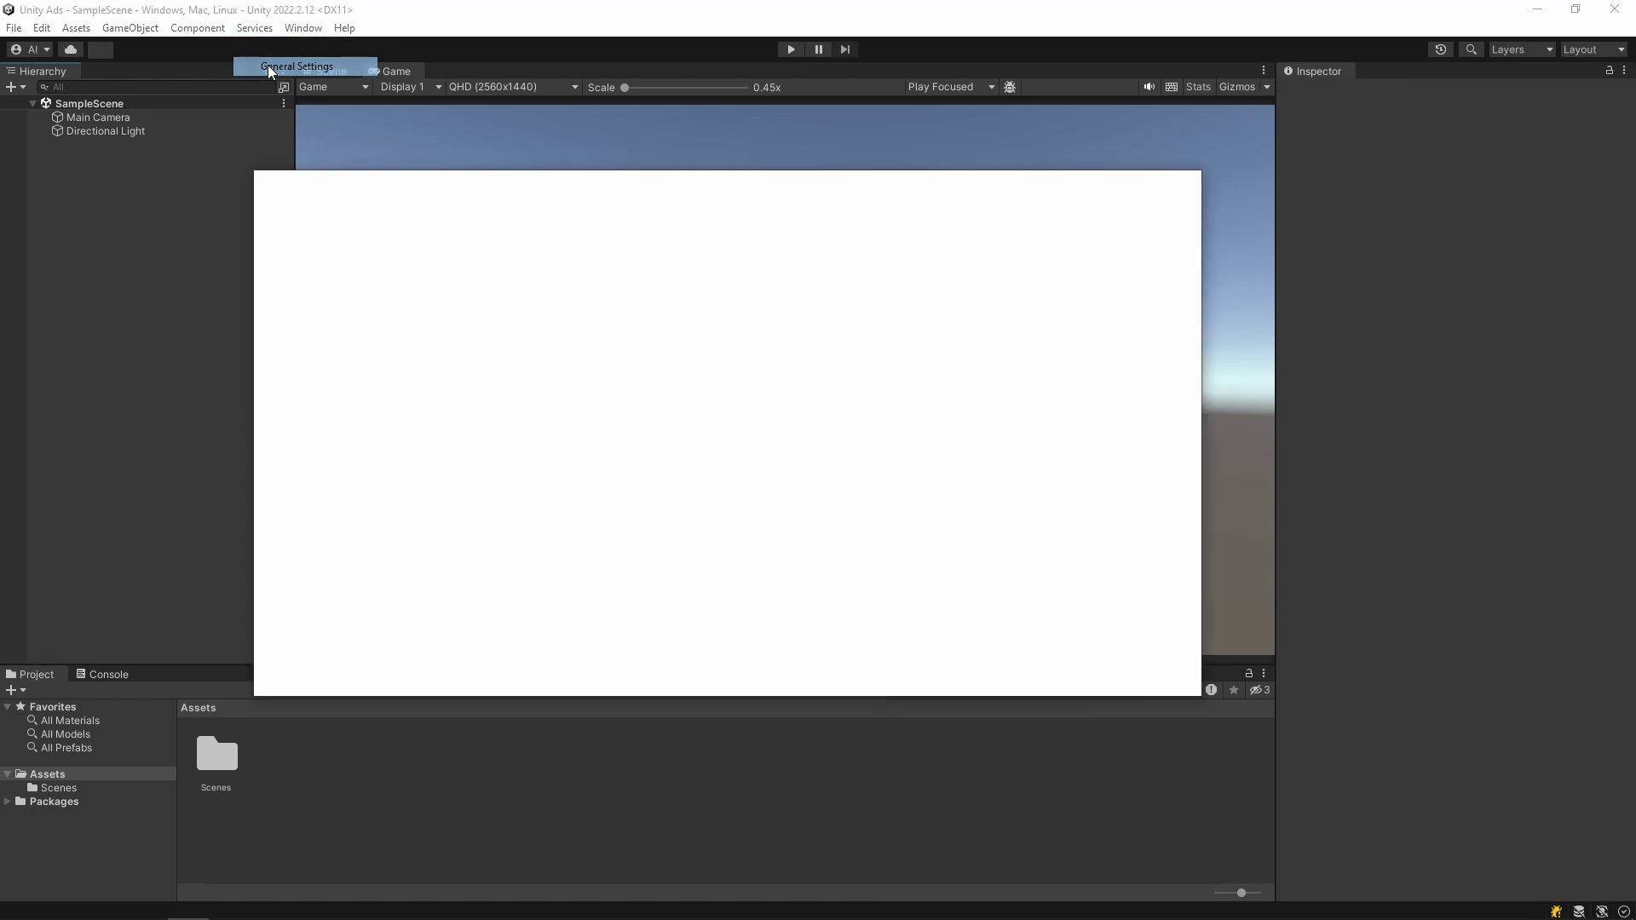
left_click(843, 428)
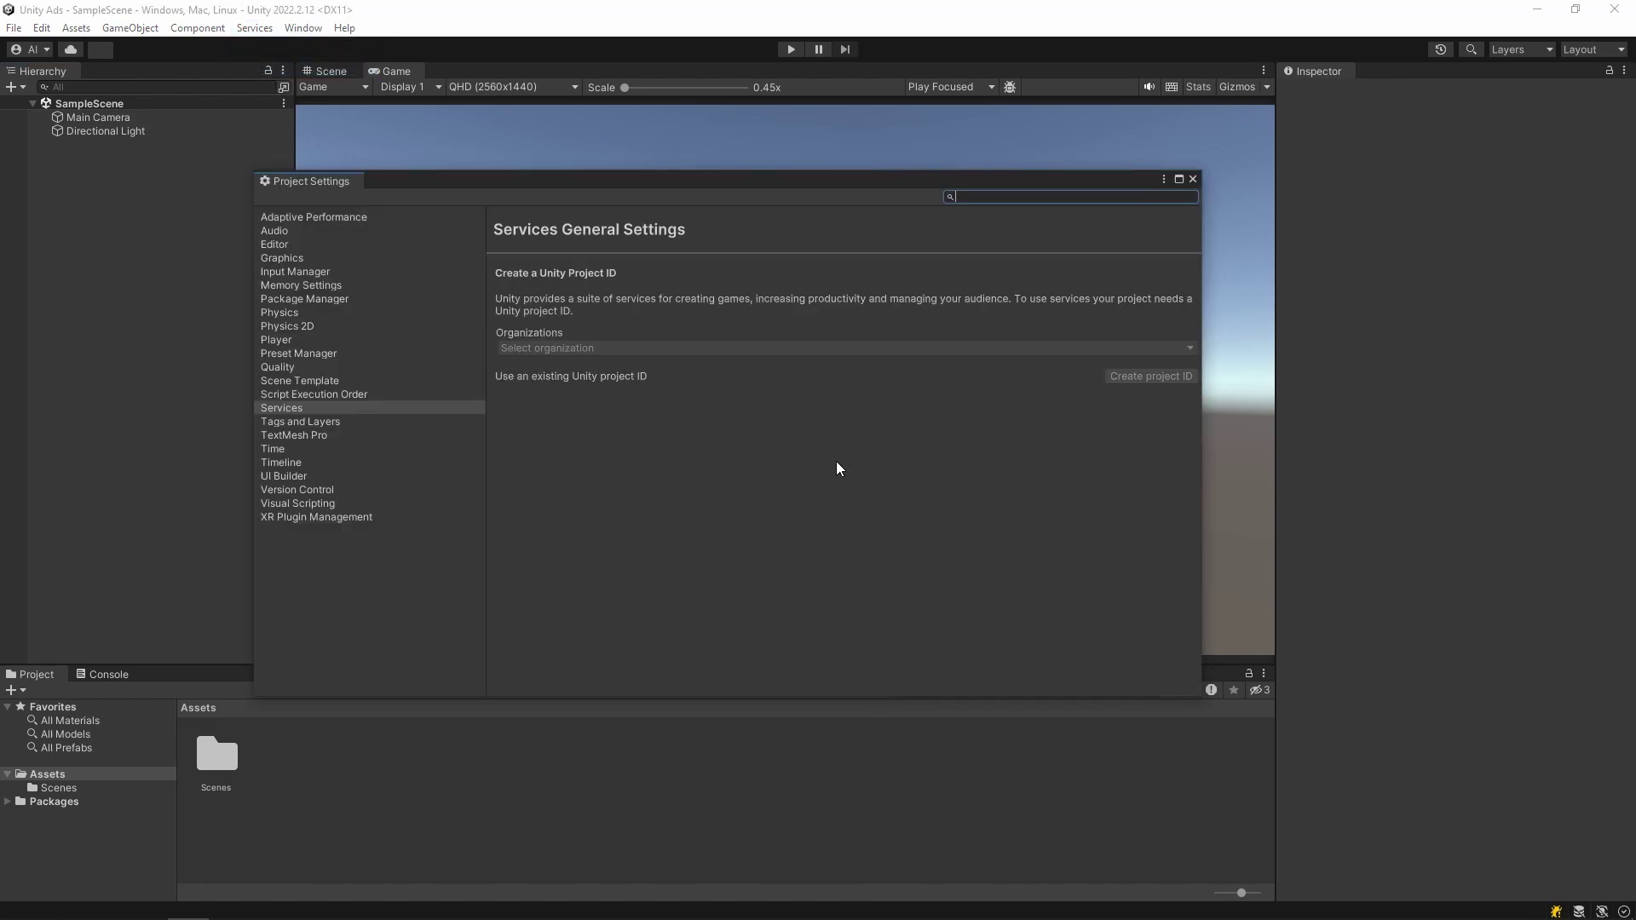
left_click(596, 378)
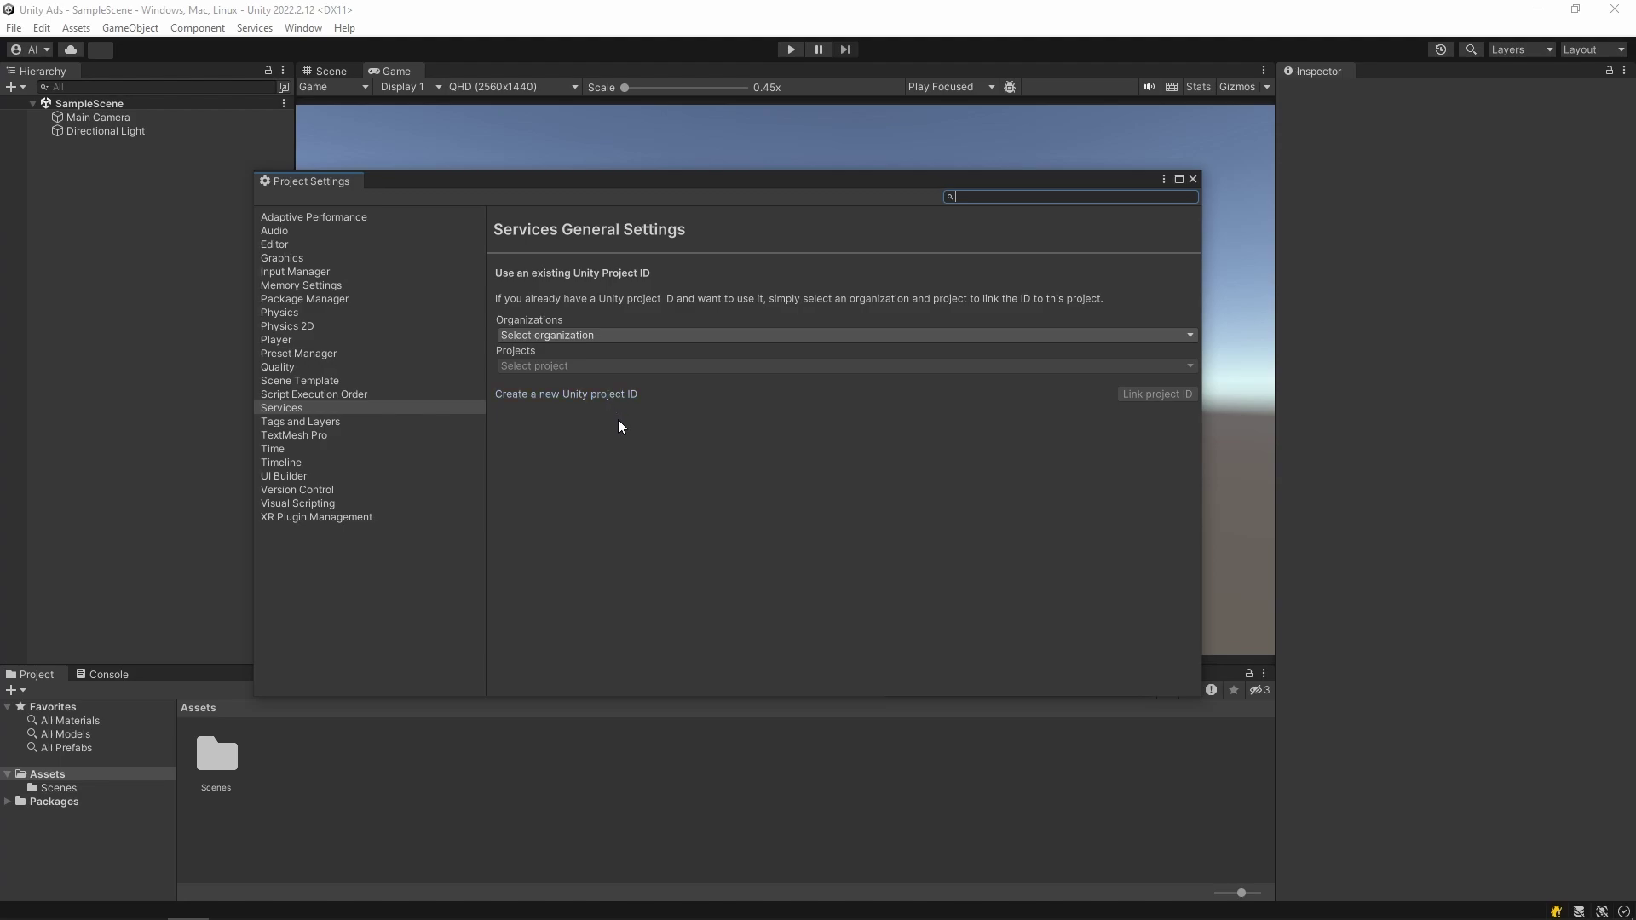
left_click(591, 341)
left_click(565, 389)
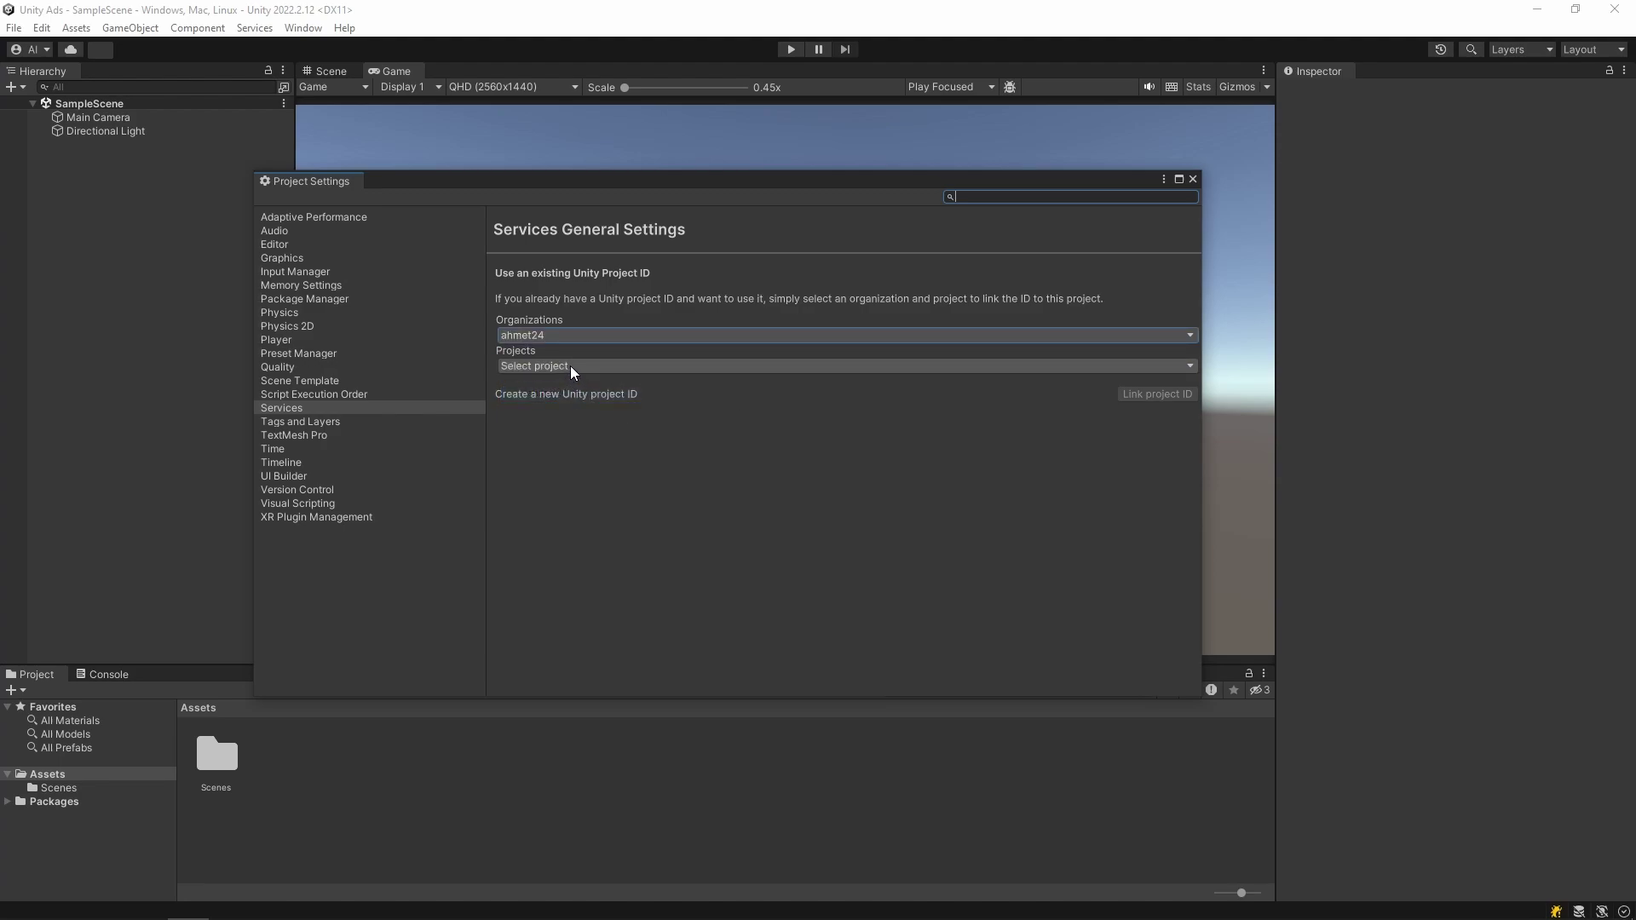
left_click(570, 365)
left_click(548, 406)
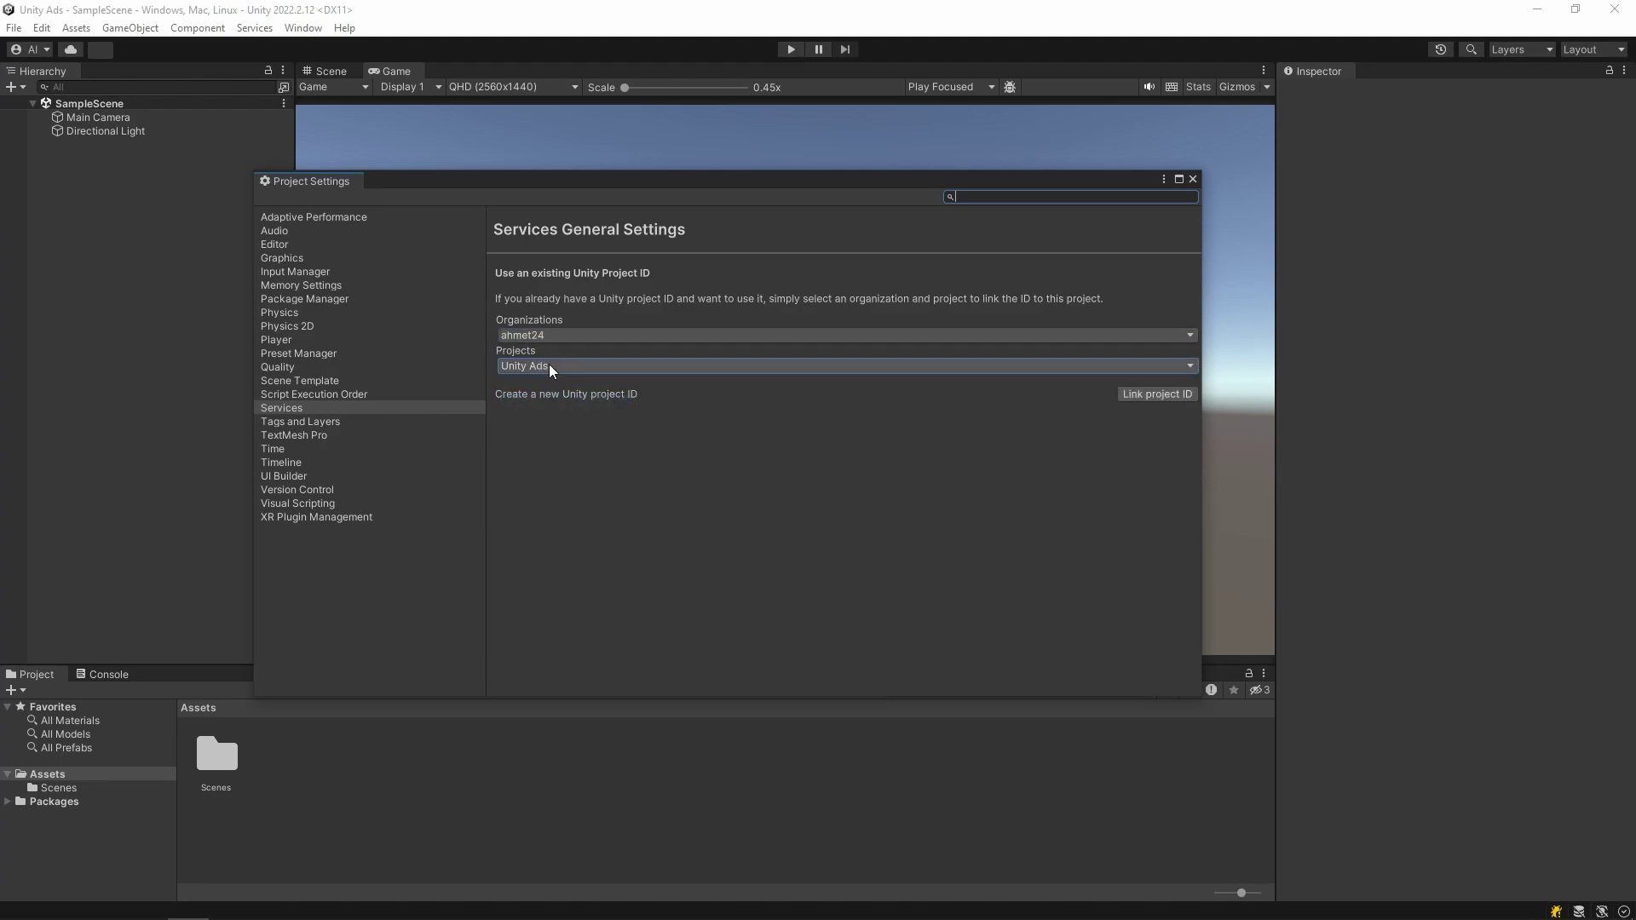
left_click(1151, 395)
left_click(867, 503)
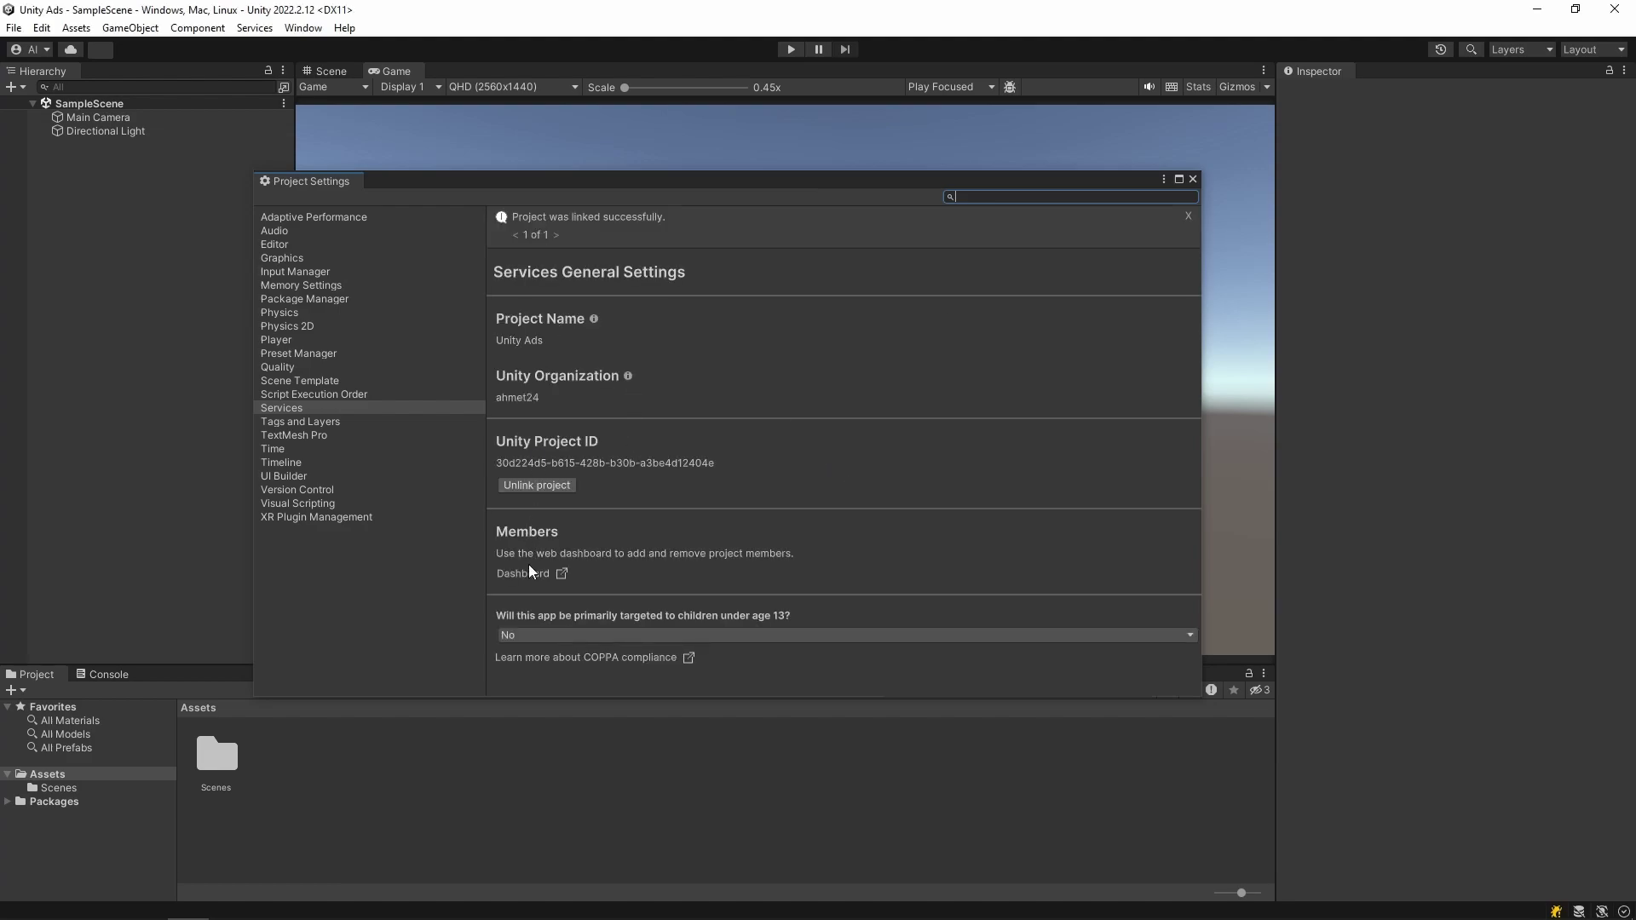
left_click(1192, 179)
- Add an empty GameObject named 'Ads' to the scene
right_click(92, 161)
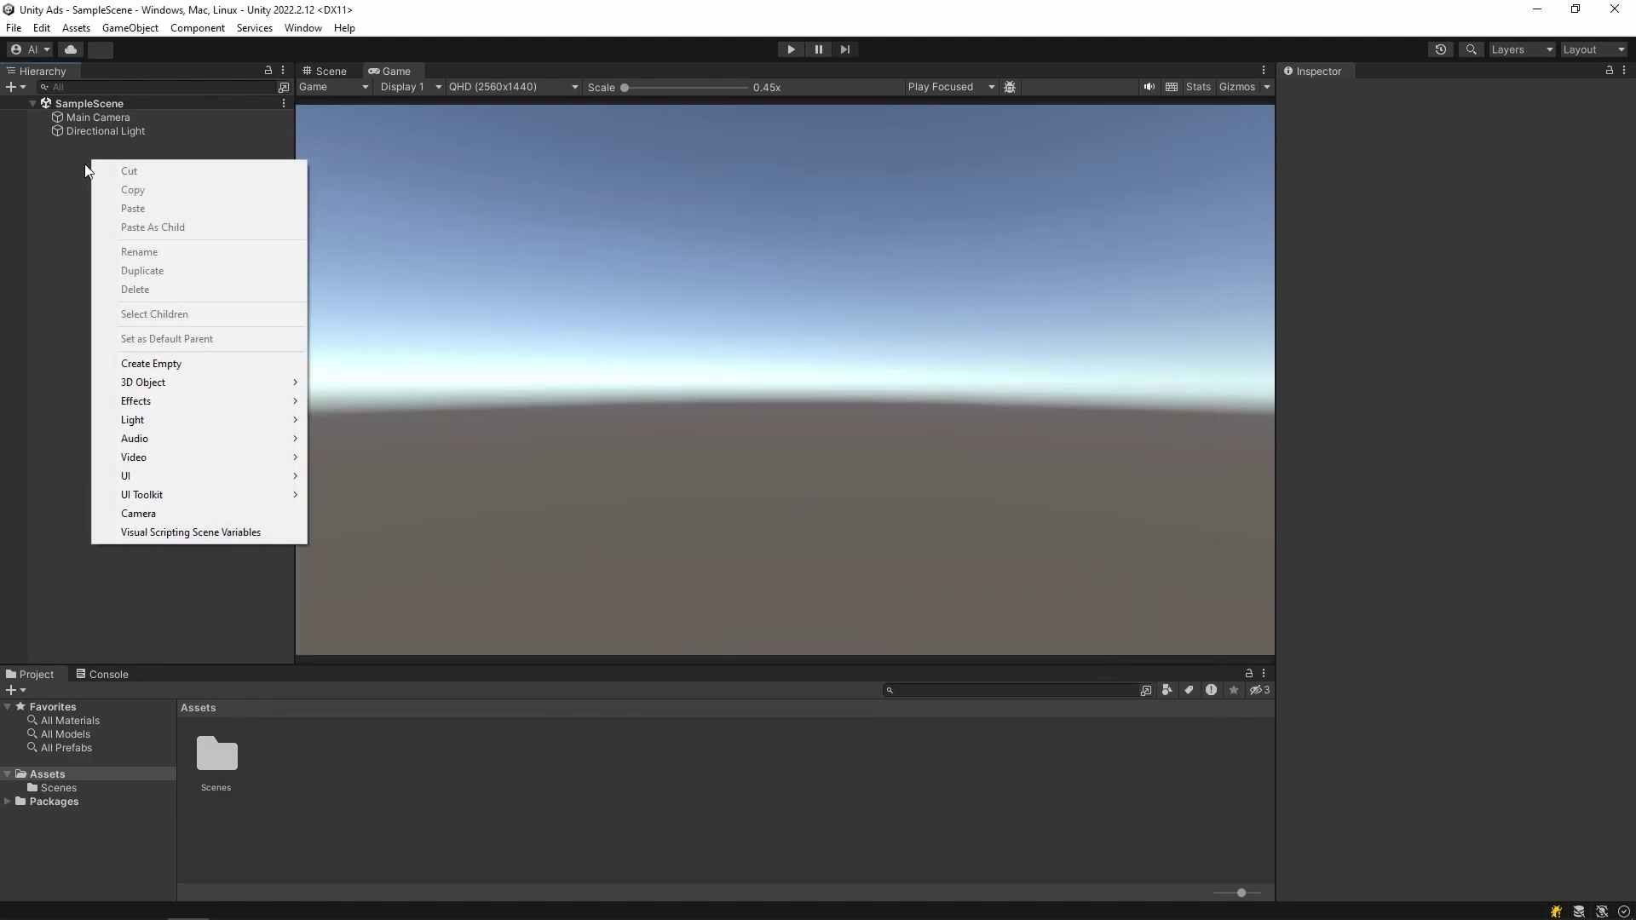
left_click(136, 365)
type("Ads")
key("Return")
left_click(136, 365)
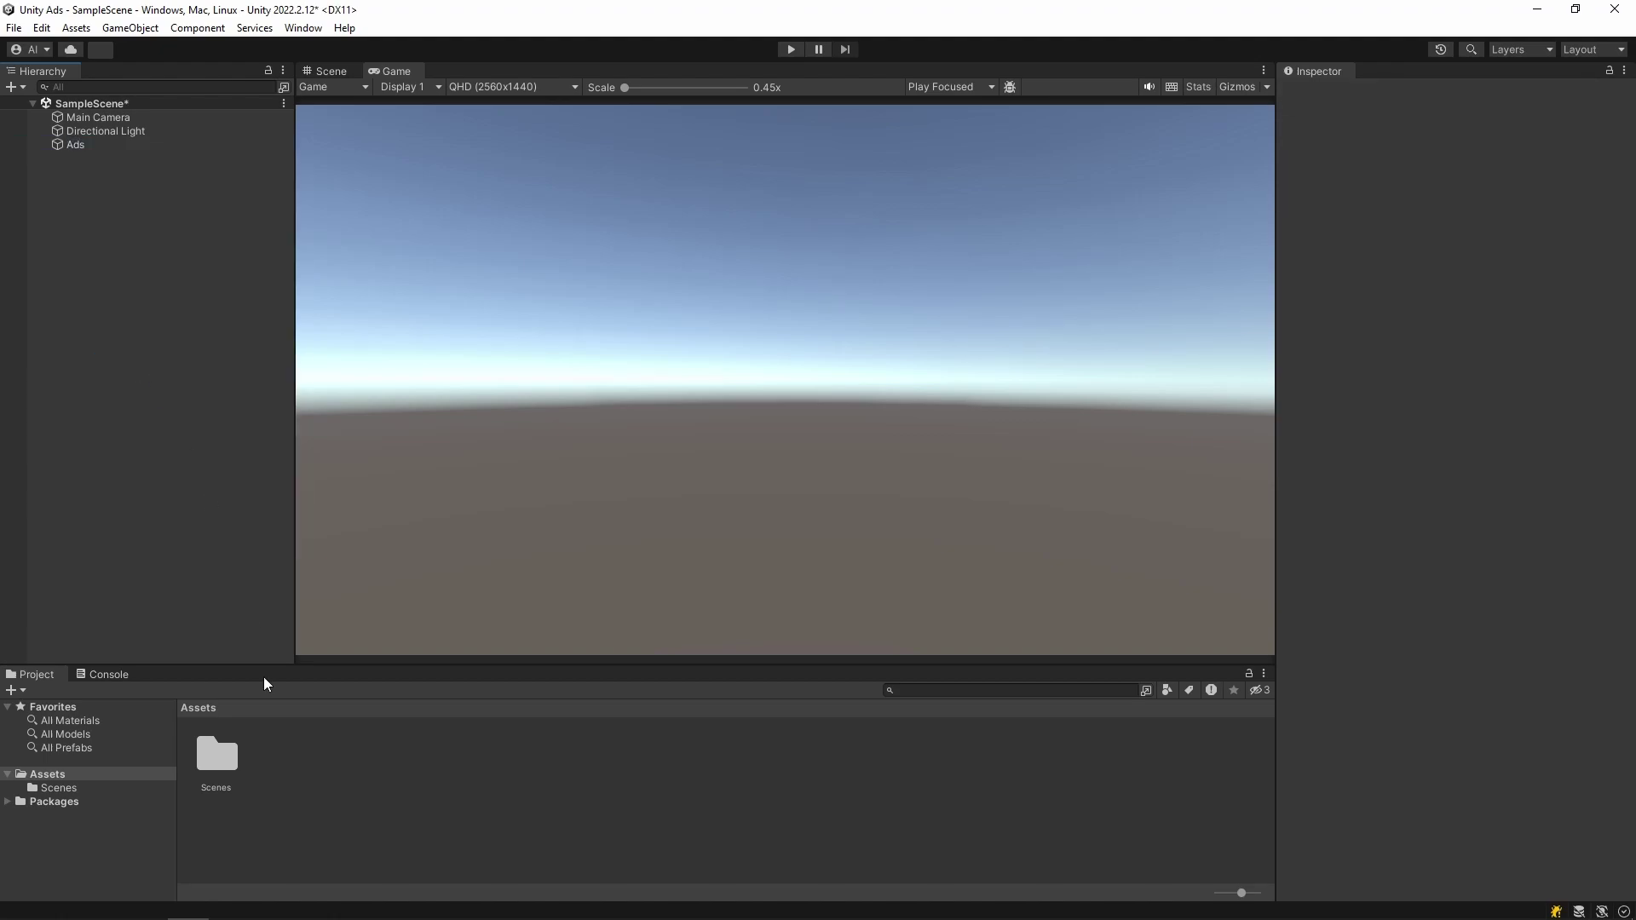
- Create a new C# script in Assets named AdsInitializer
right_click(318, 796)
mouse_move(472, 356)
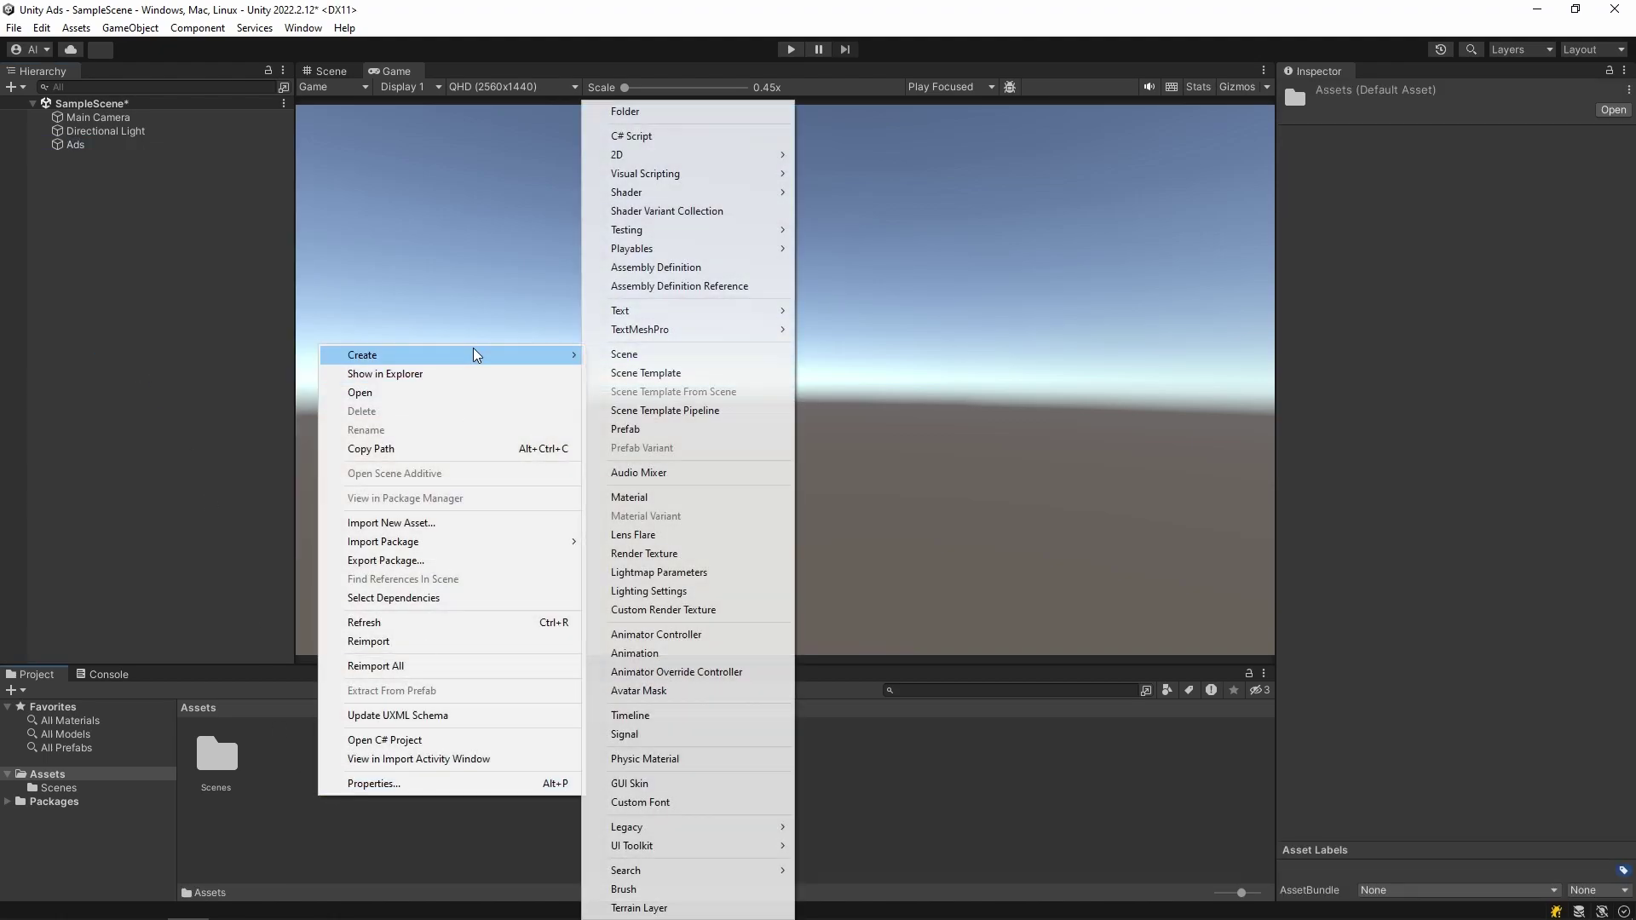
left_click(656, 138)
type("AdsIni")
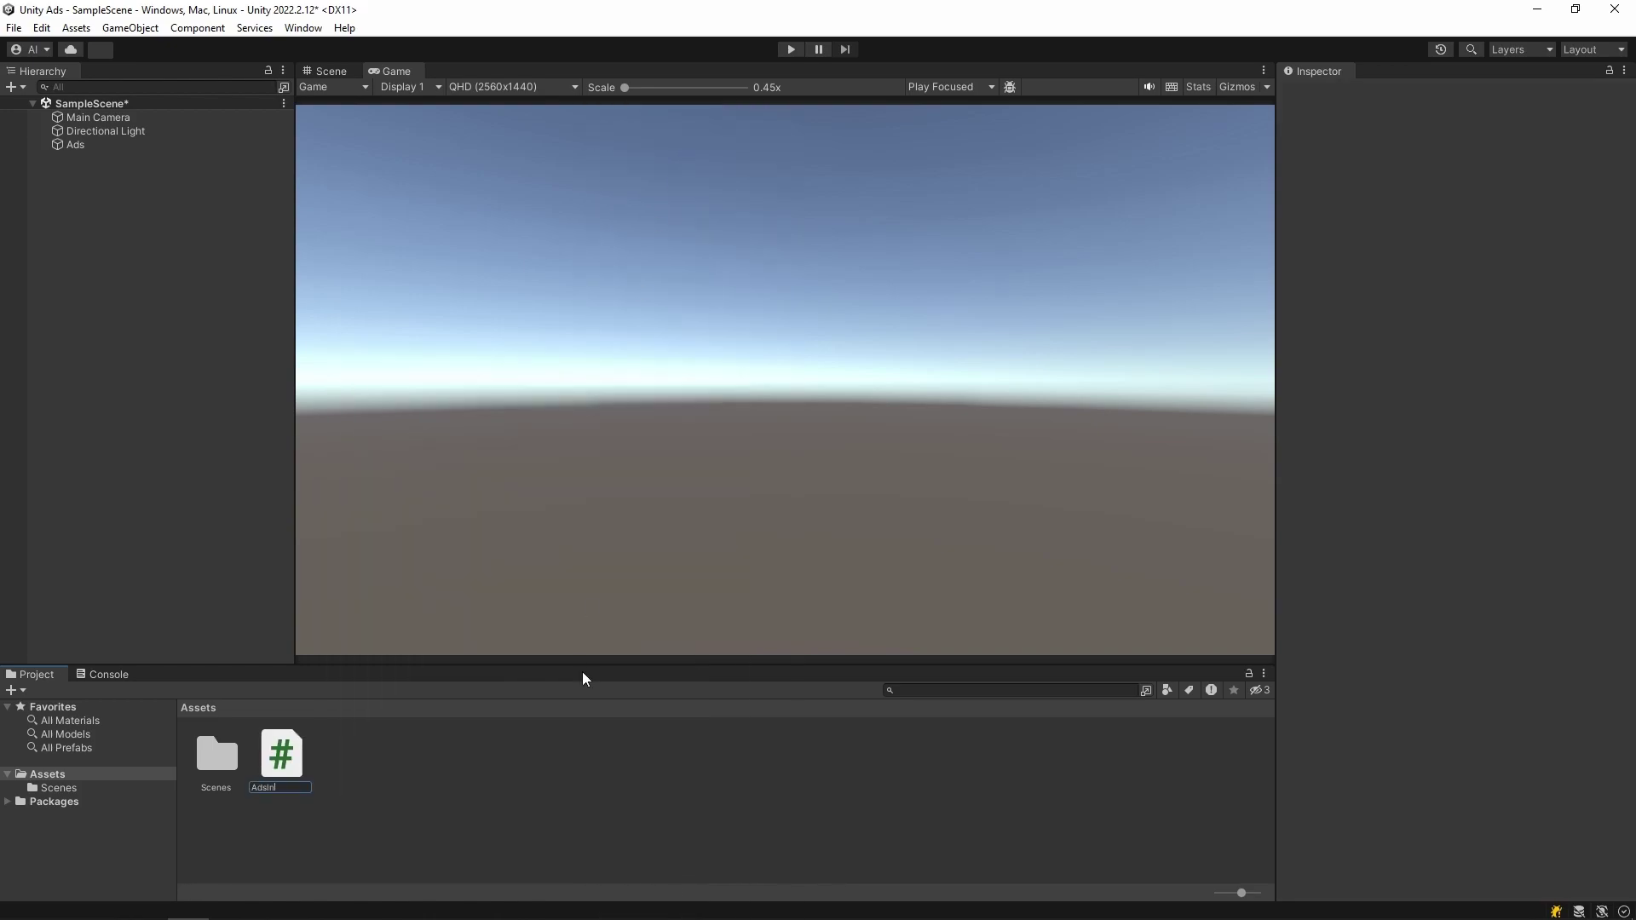
type("tializer")
key("Return")
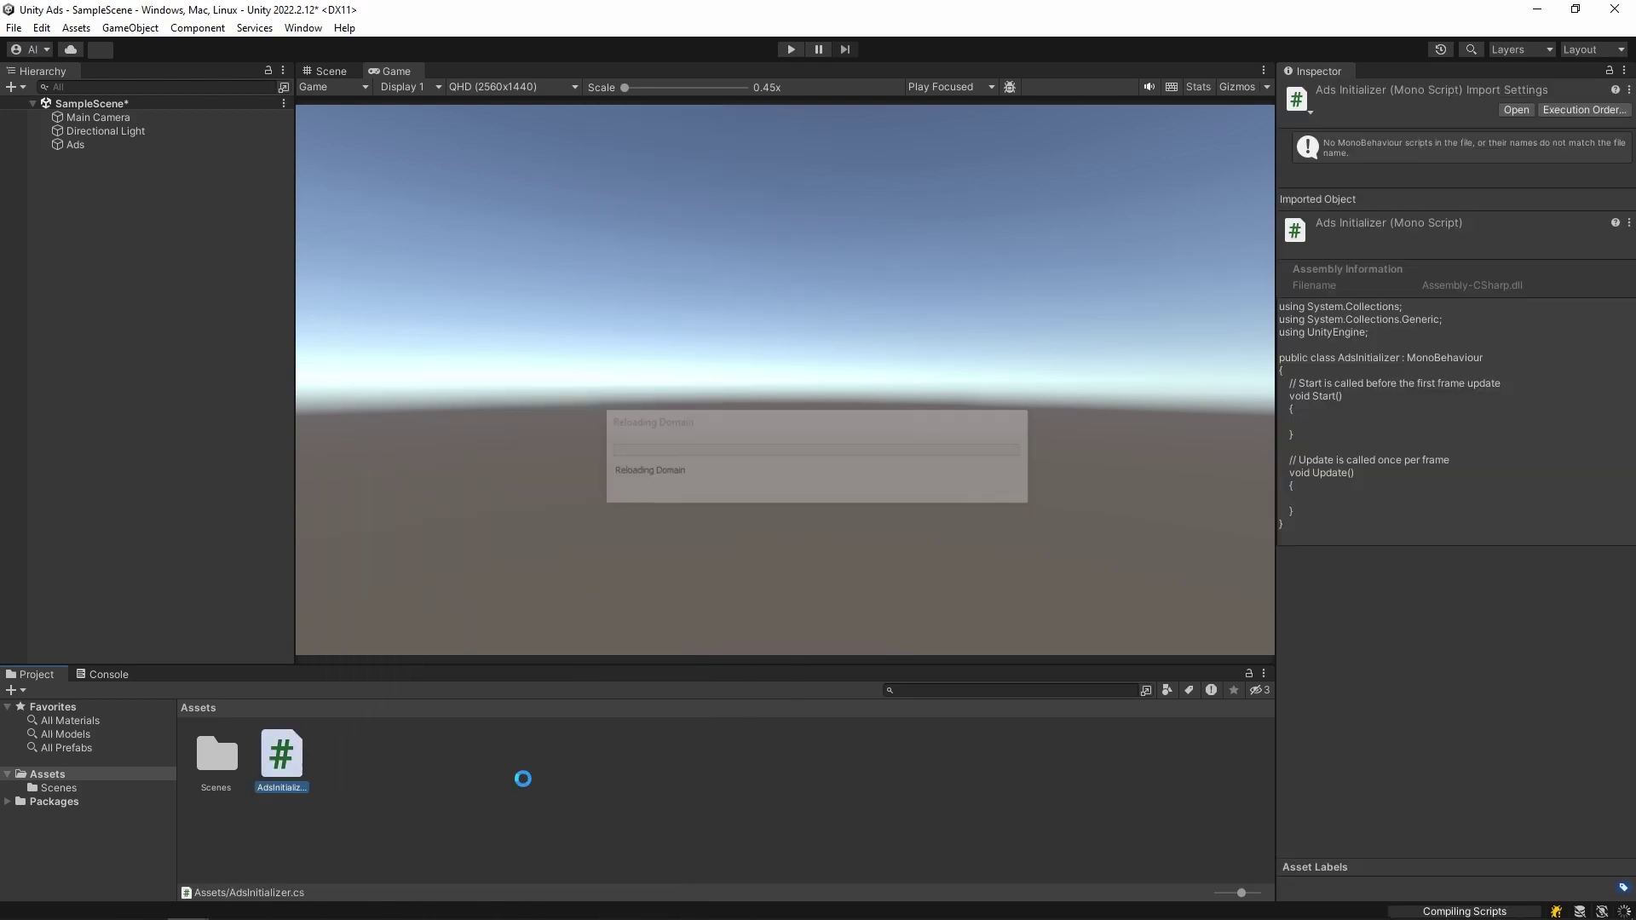
- Replace AdsInitializer.cs with the documentation's SDK initialization sample code and save
key("alt+Tab")
scroll(289, 344, "up", 4)
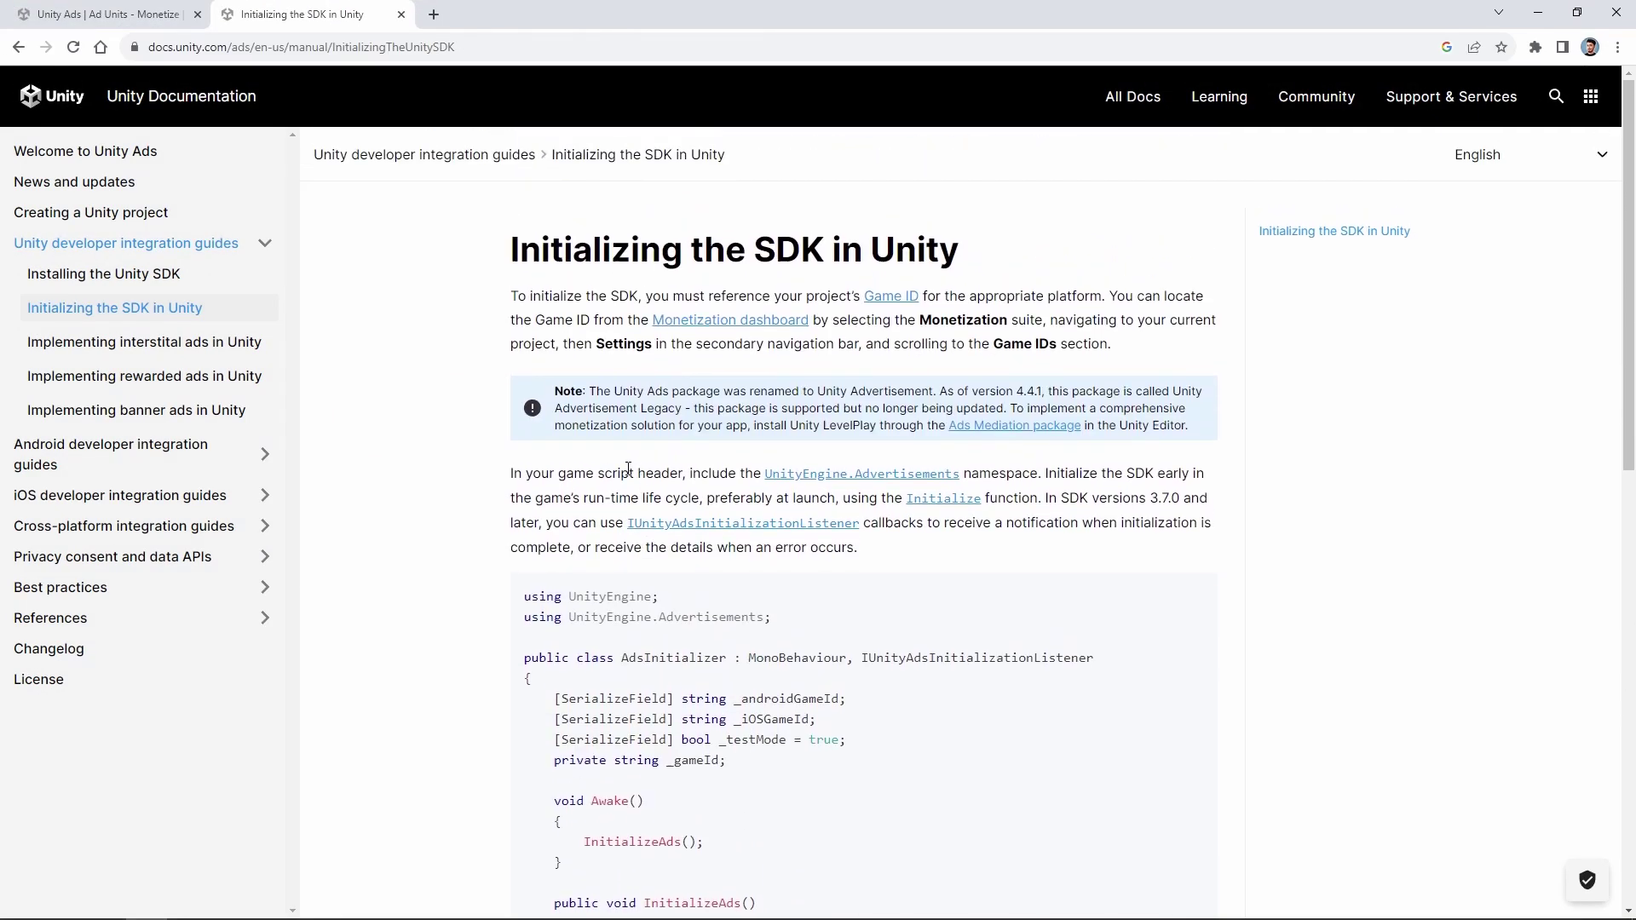
scroll(290, 344, "down", 2)
scroll(542, 361, "down", 1)
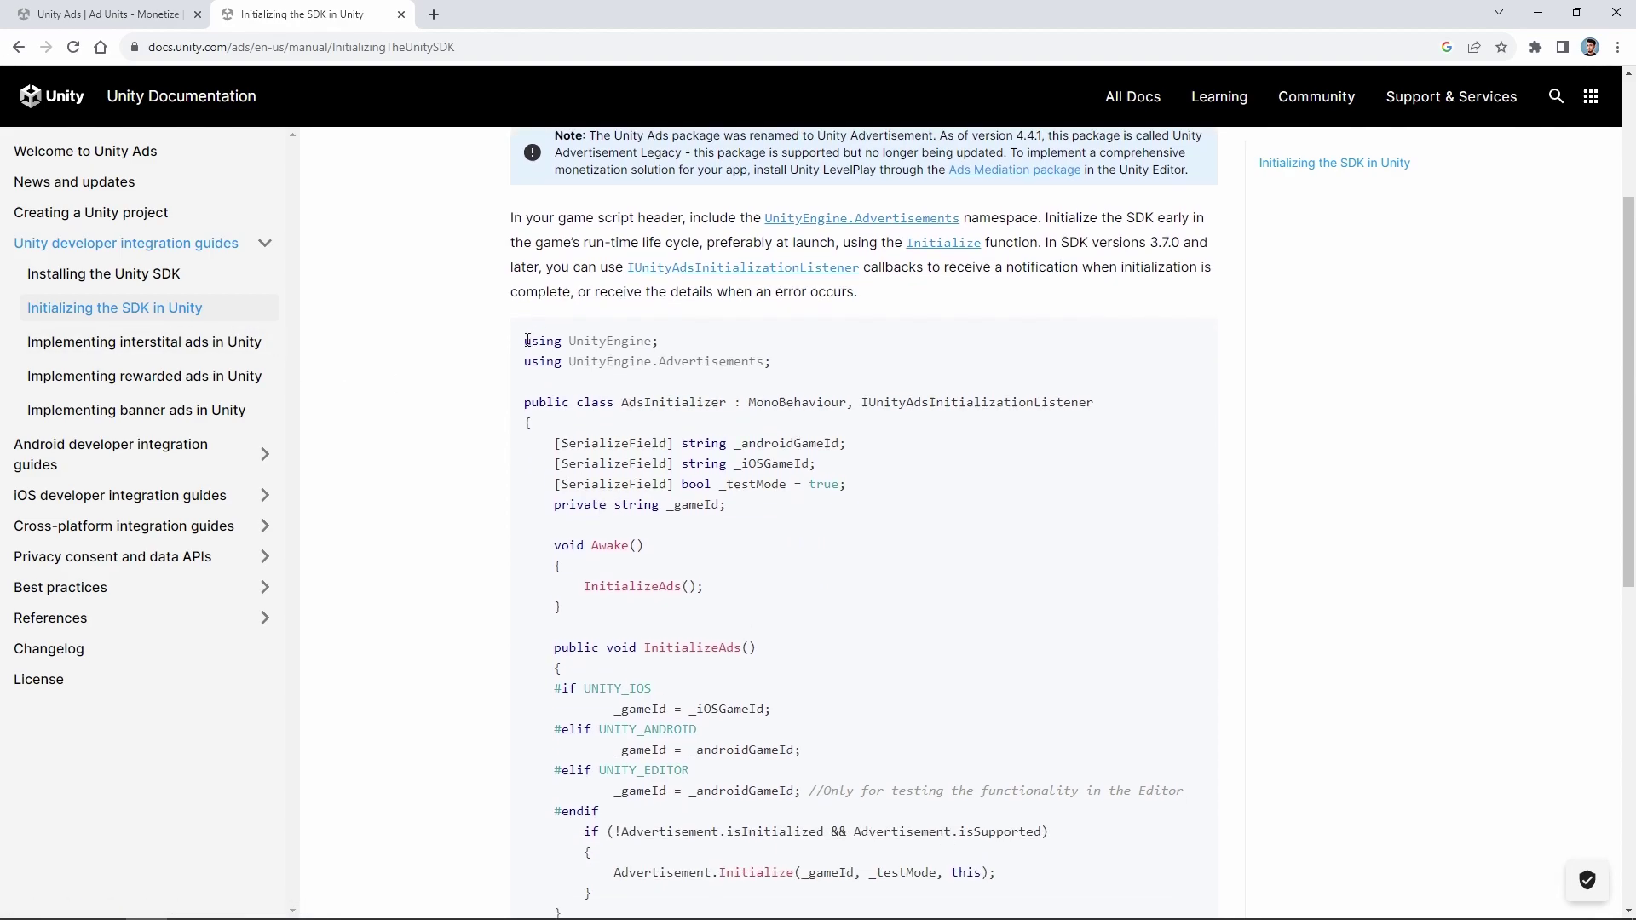
left_click_drag(525, 340, 570, 727)
key("ctrl+c")
key("alt+Tab")
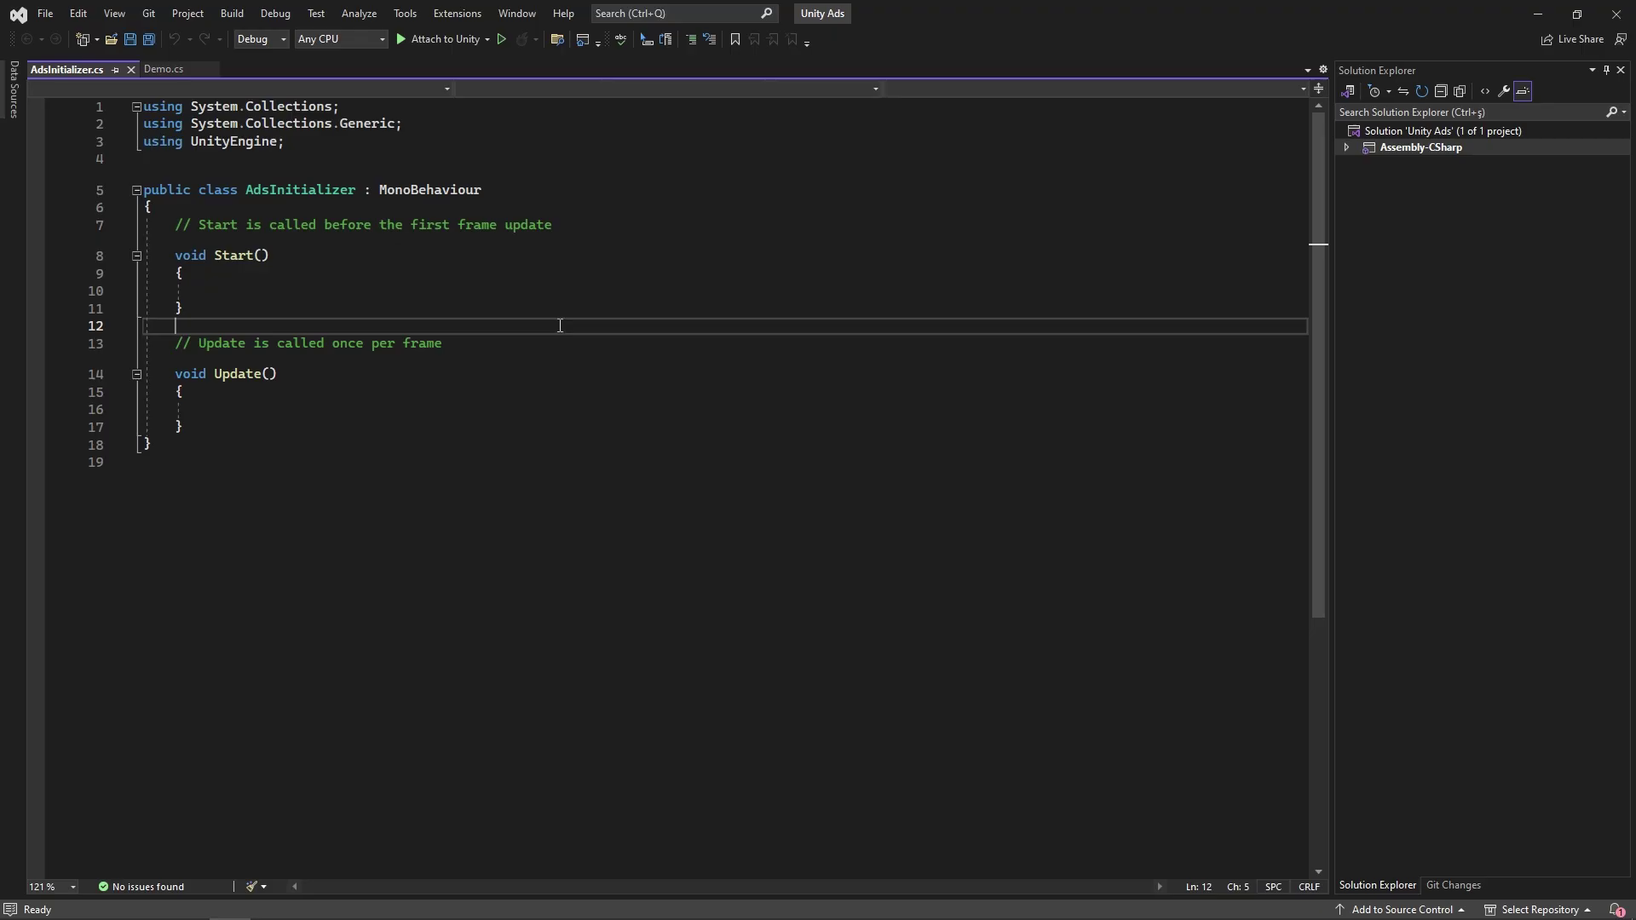
key("ctrl+a")
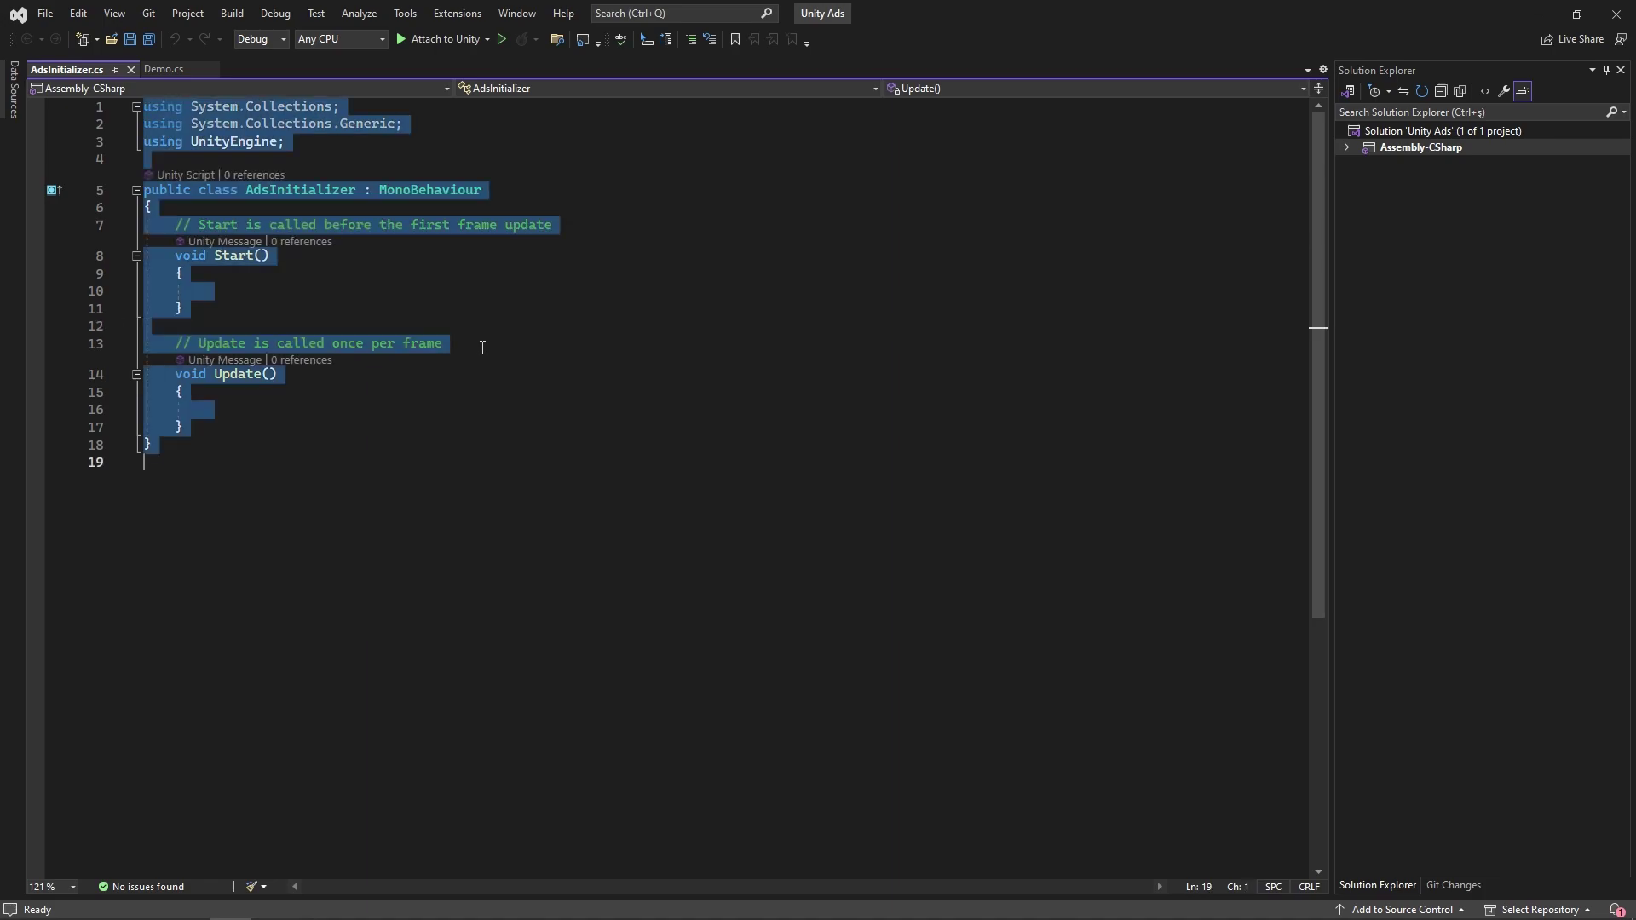
key("ctrl+v")
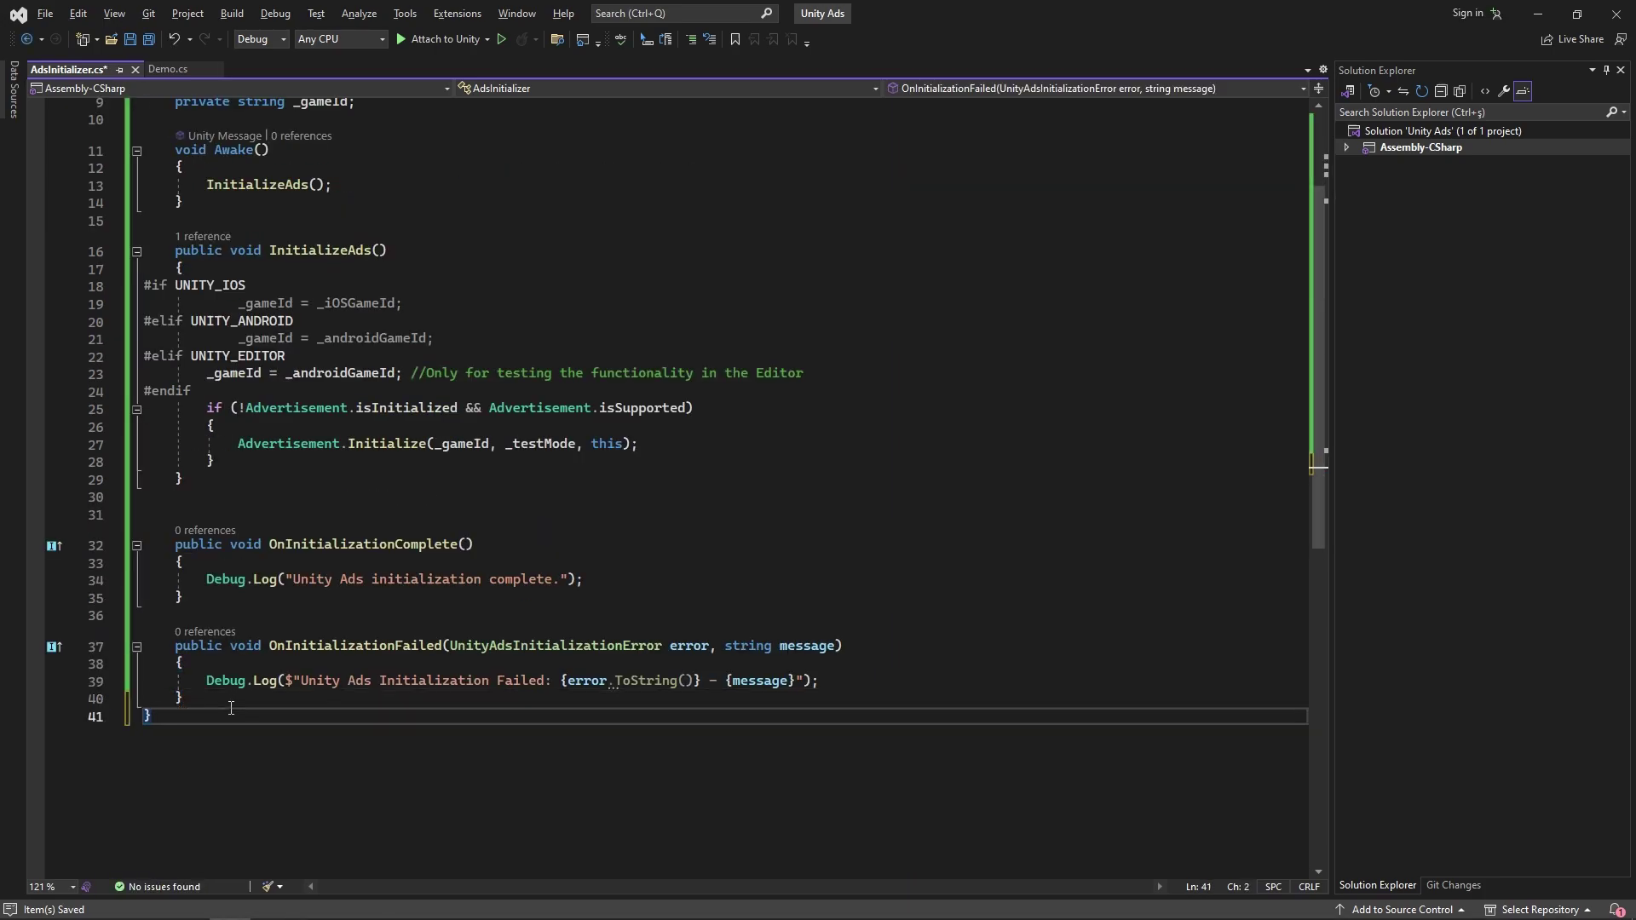
scroll(230, 708, "up", 3)
key("ctrl+s")
- Attach the AdsInitializer script to the Ads object
key("alt+Tab")
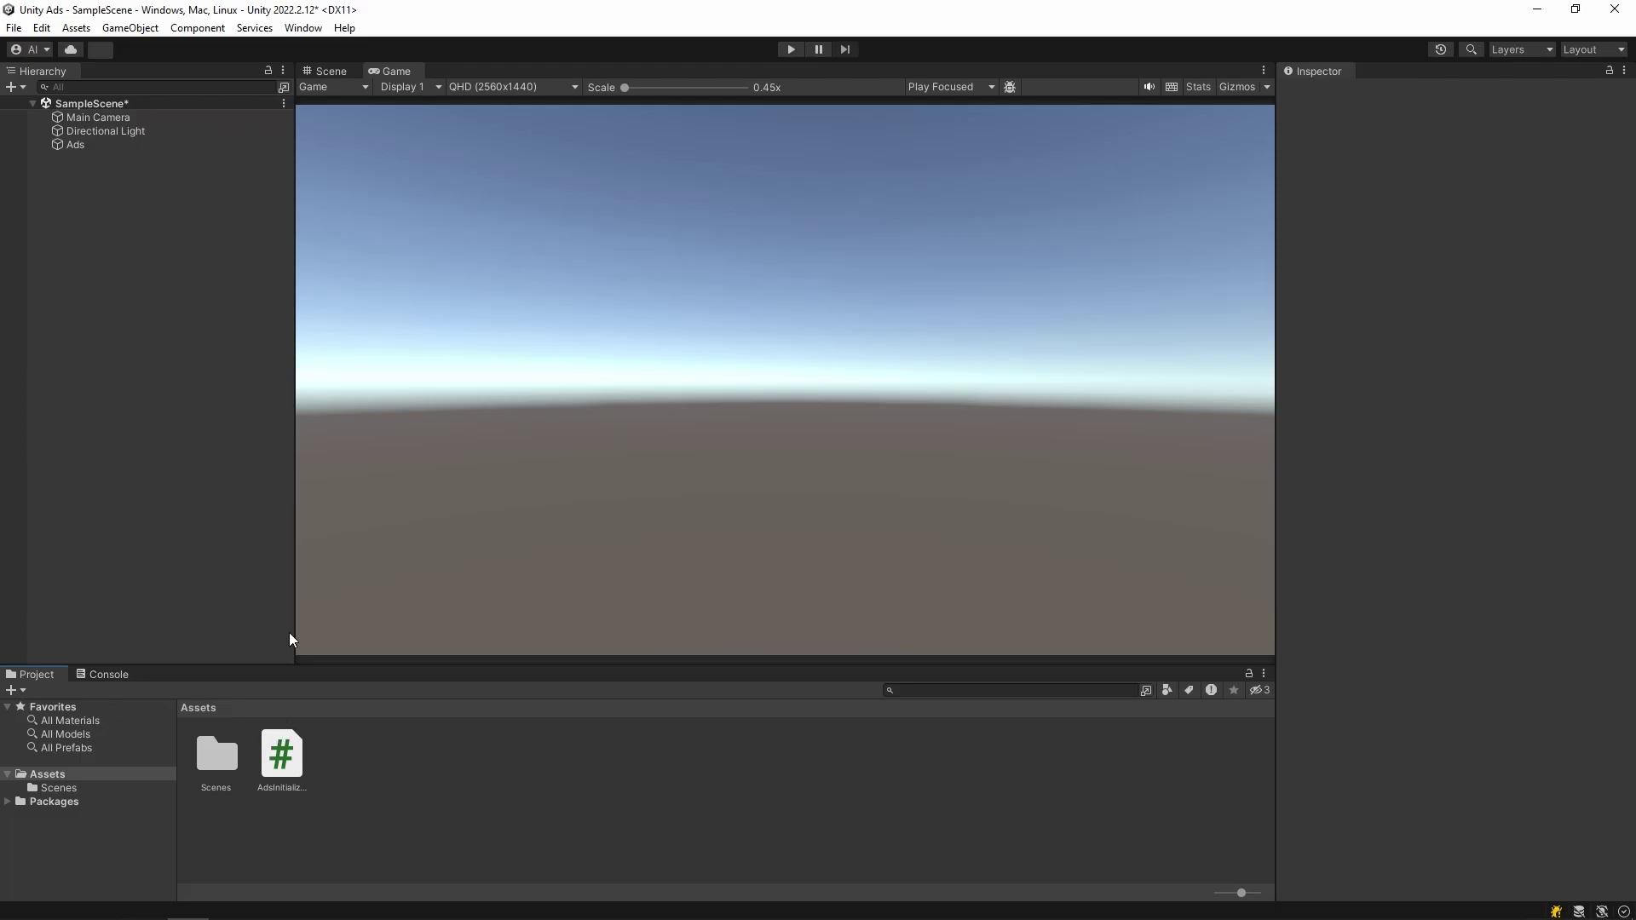
left_click(65, 145)
left_click_drag(275, 755, 1491, 406)
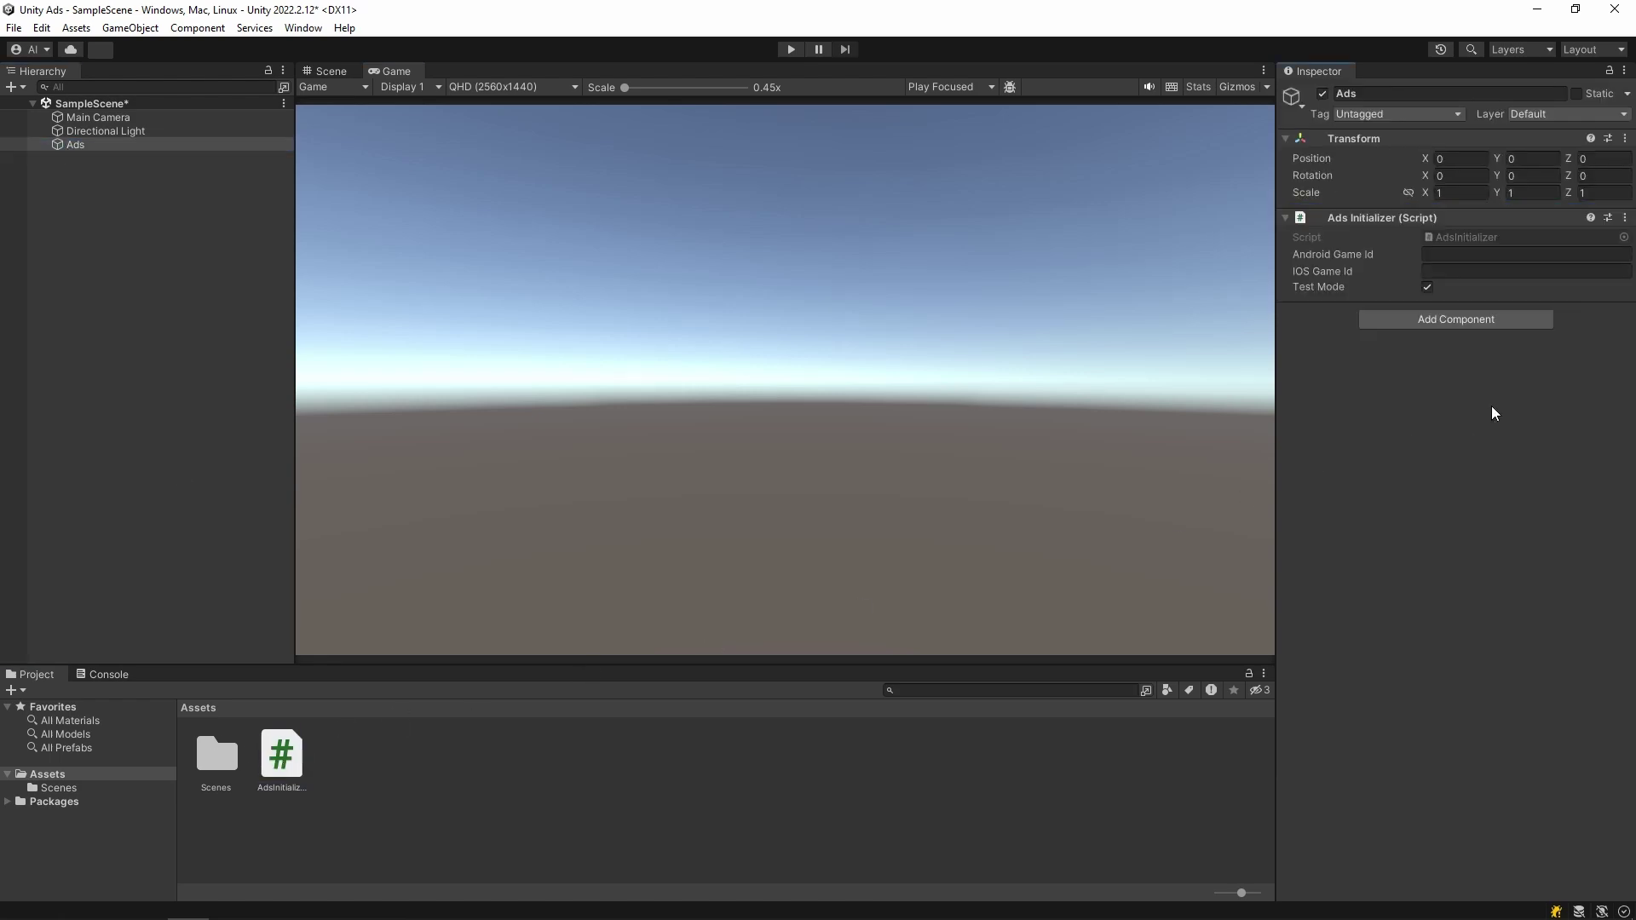
- Fill the iOS Game Id from the dashboard and copy the Android Game ID
key("alt+Tab")
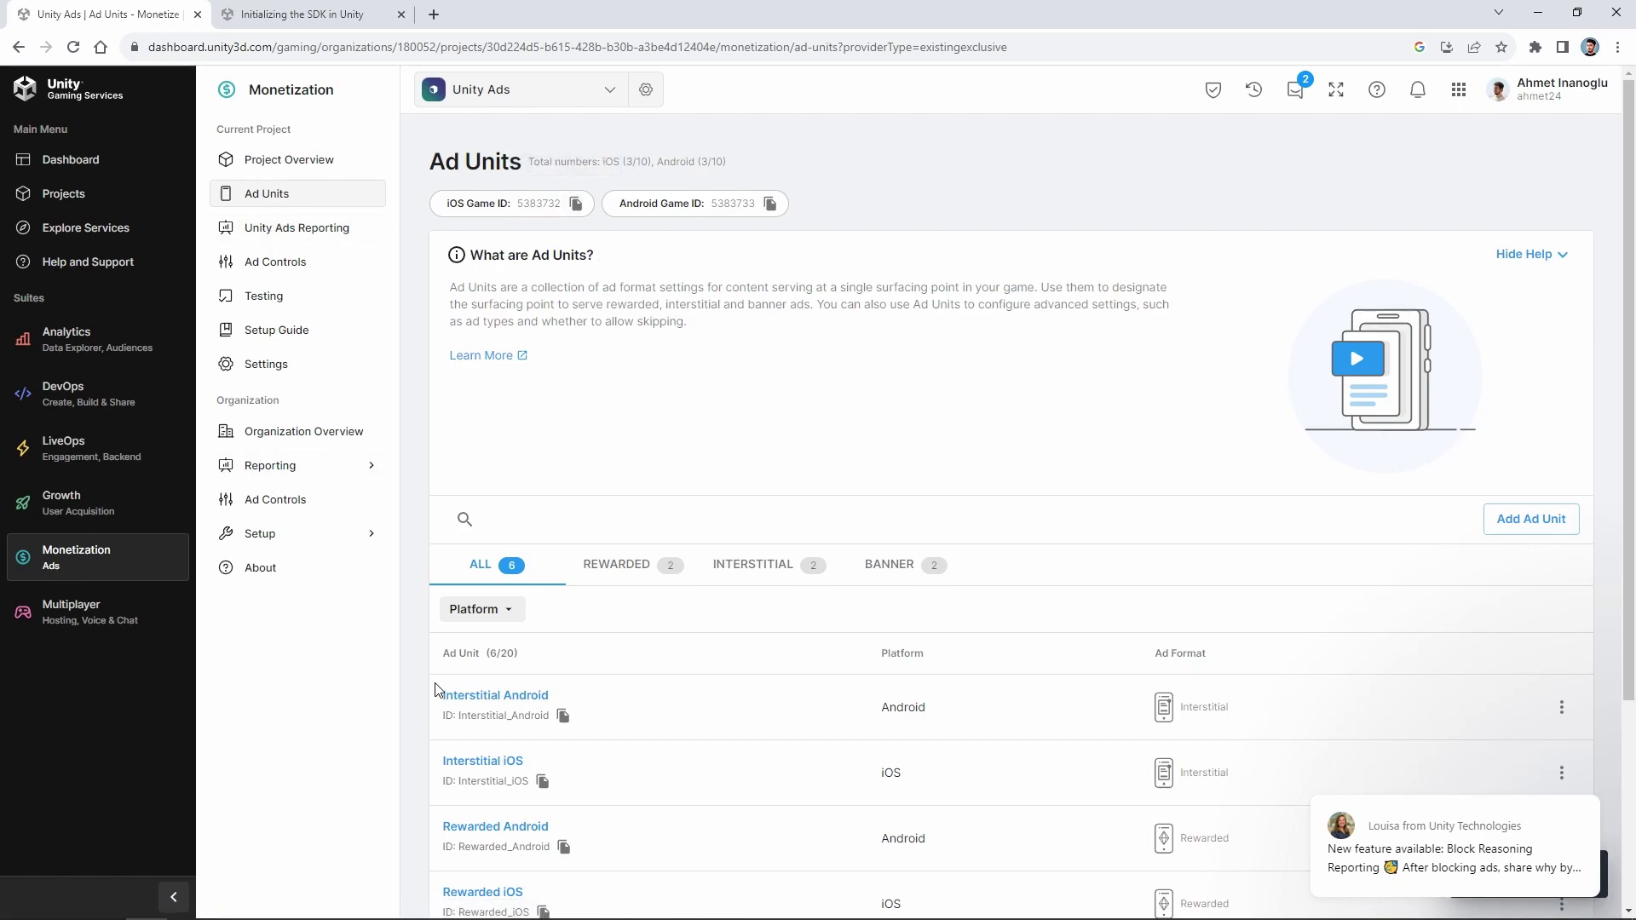
key("alt+Tab")
key("alt+Tab")
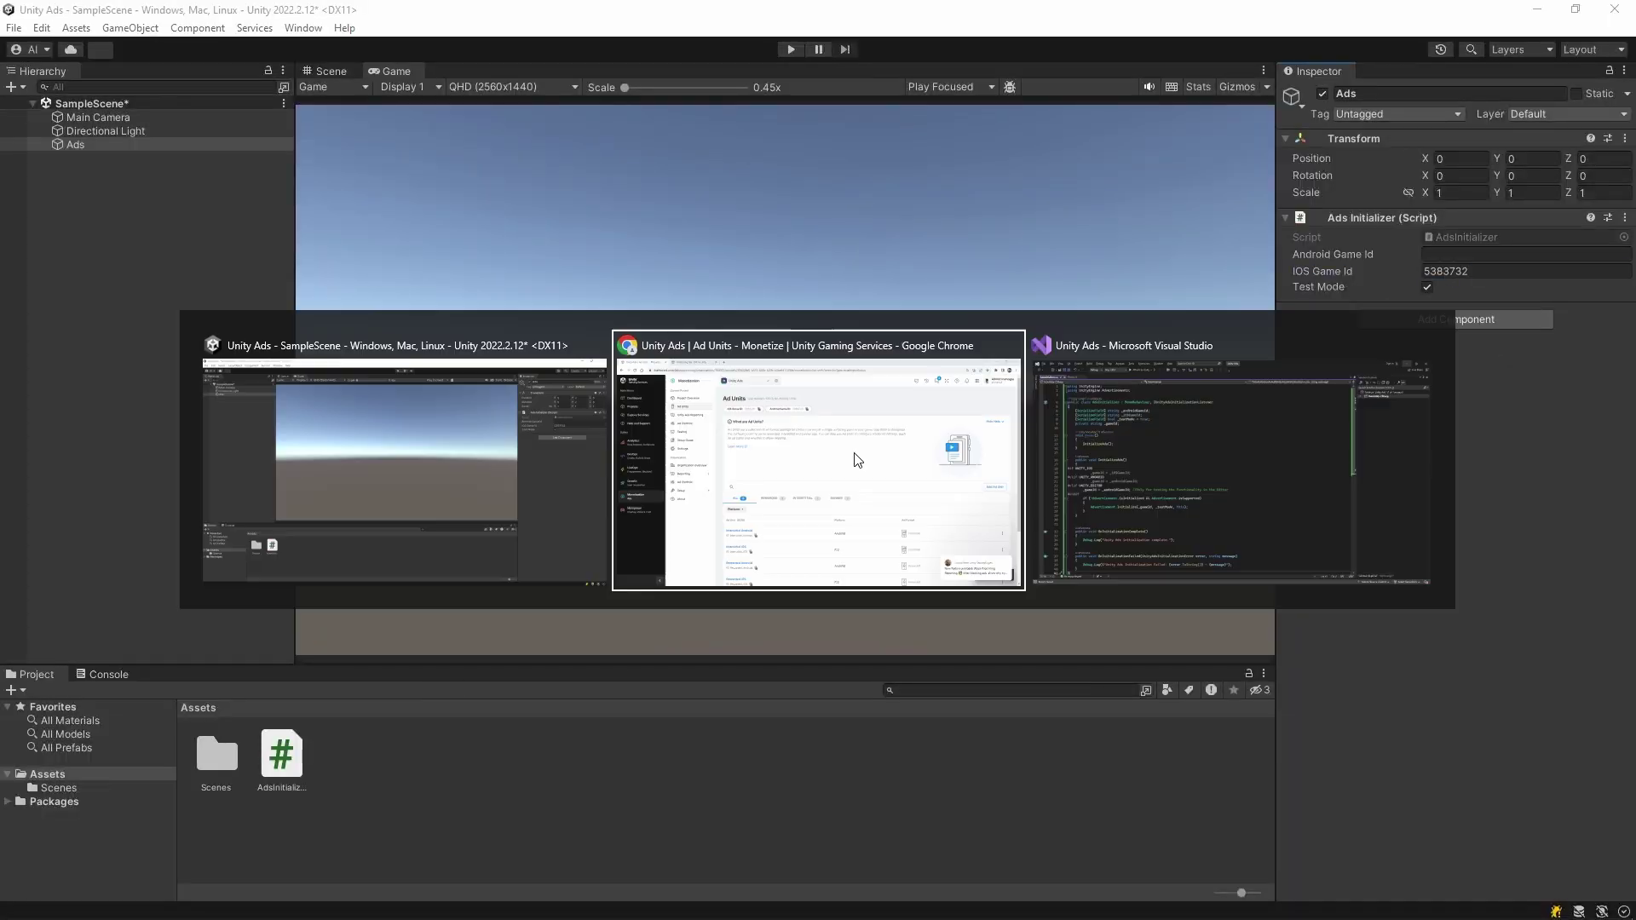
left_click(770, 203)
key("alt+Tab")
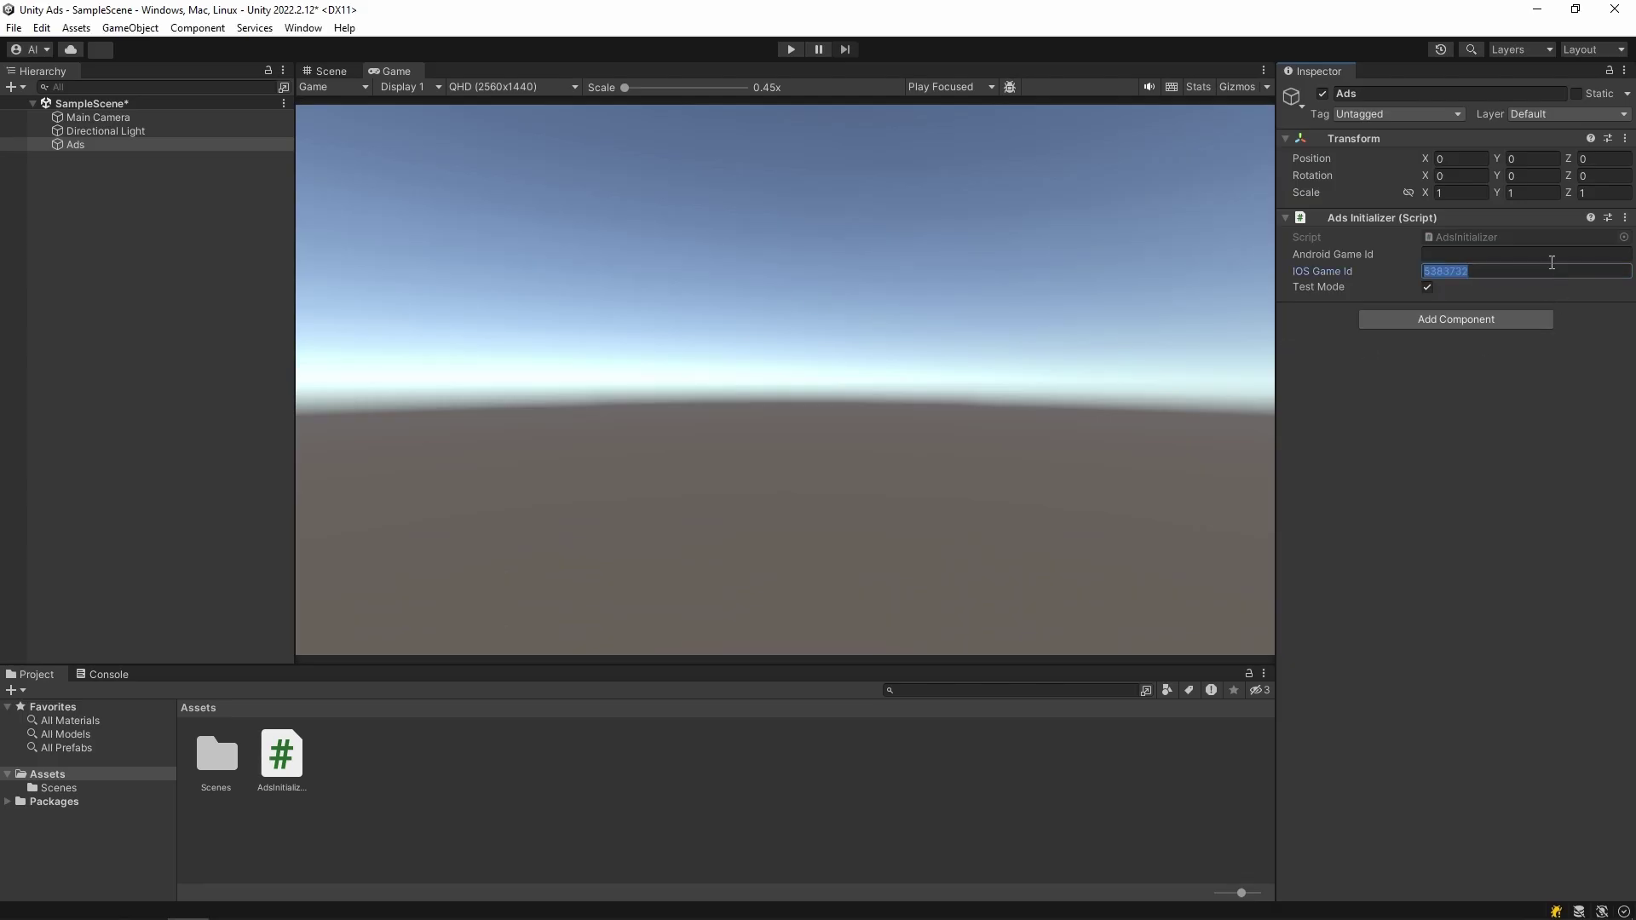
- Paste the Android Game ID into its field and copy the interstitial ads sample code from the docs
left_click(1479, 253)
key("ctrl+v")
key("alt+Tab")
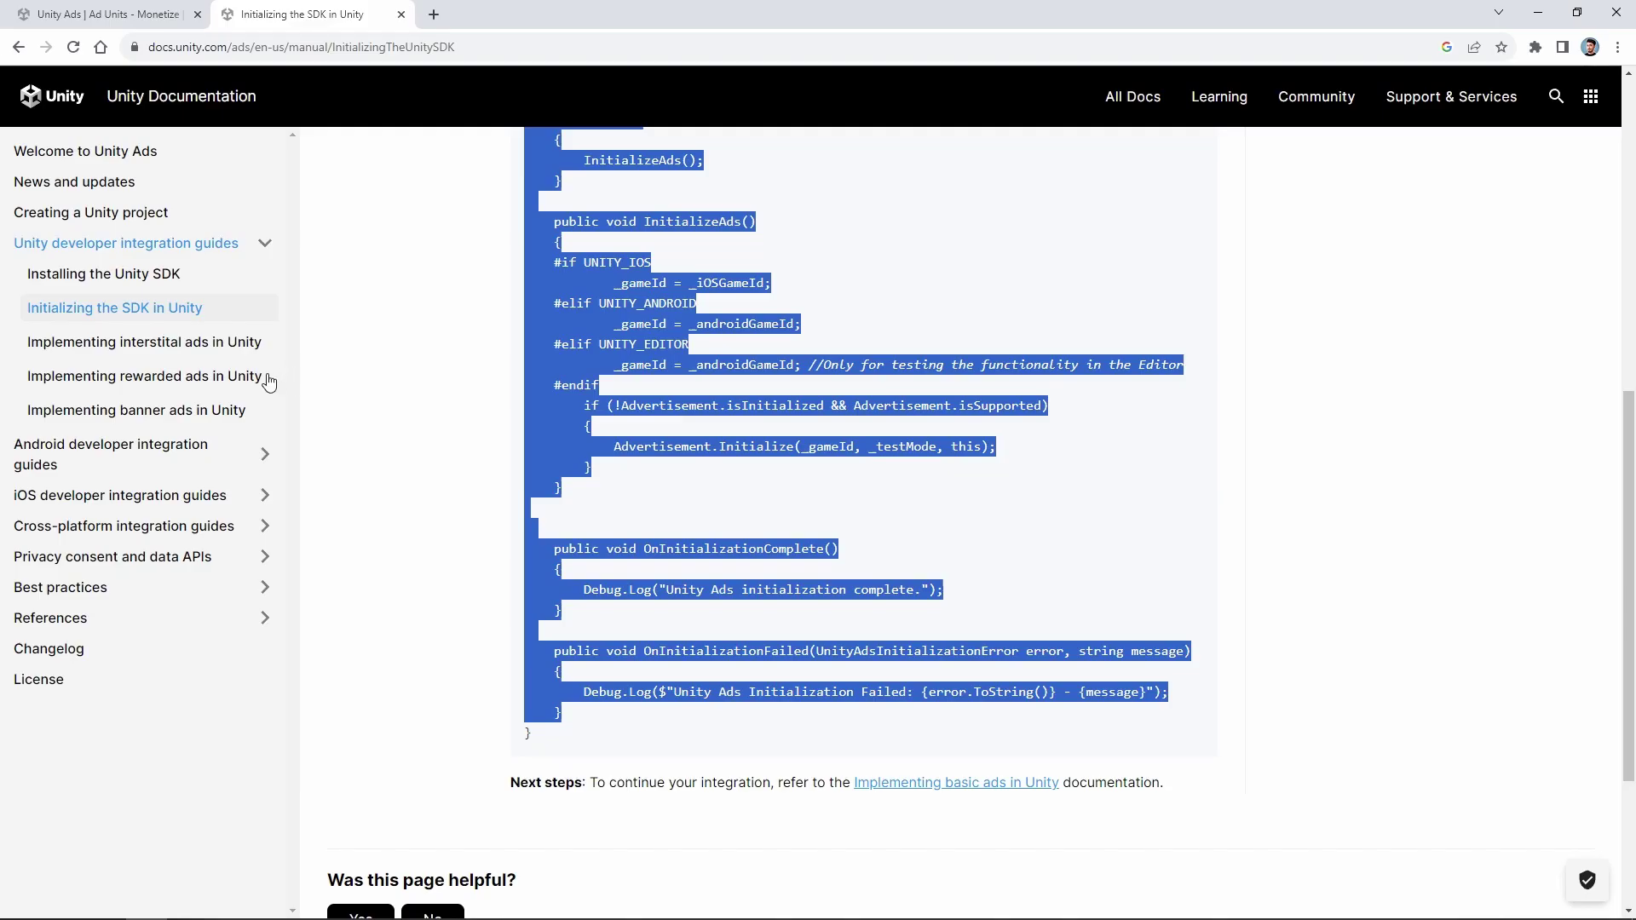
left_click(189, 341)
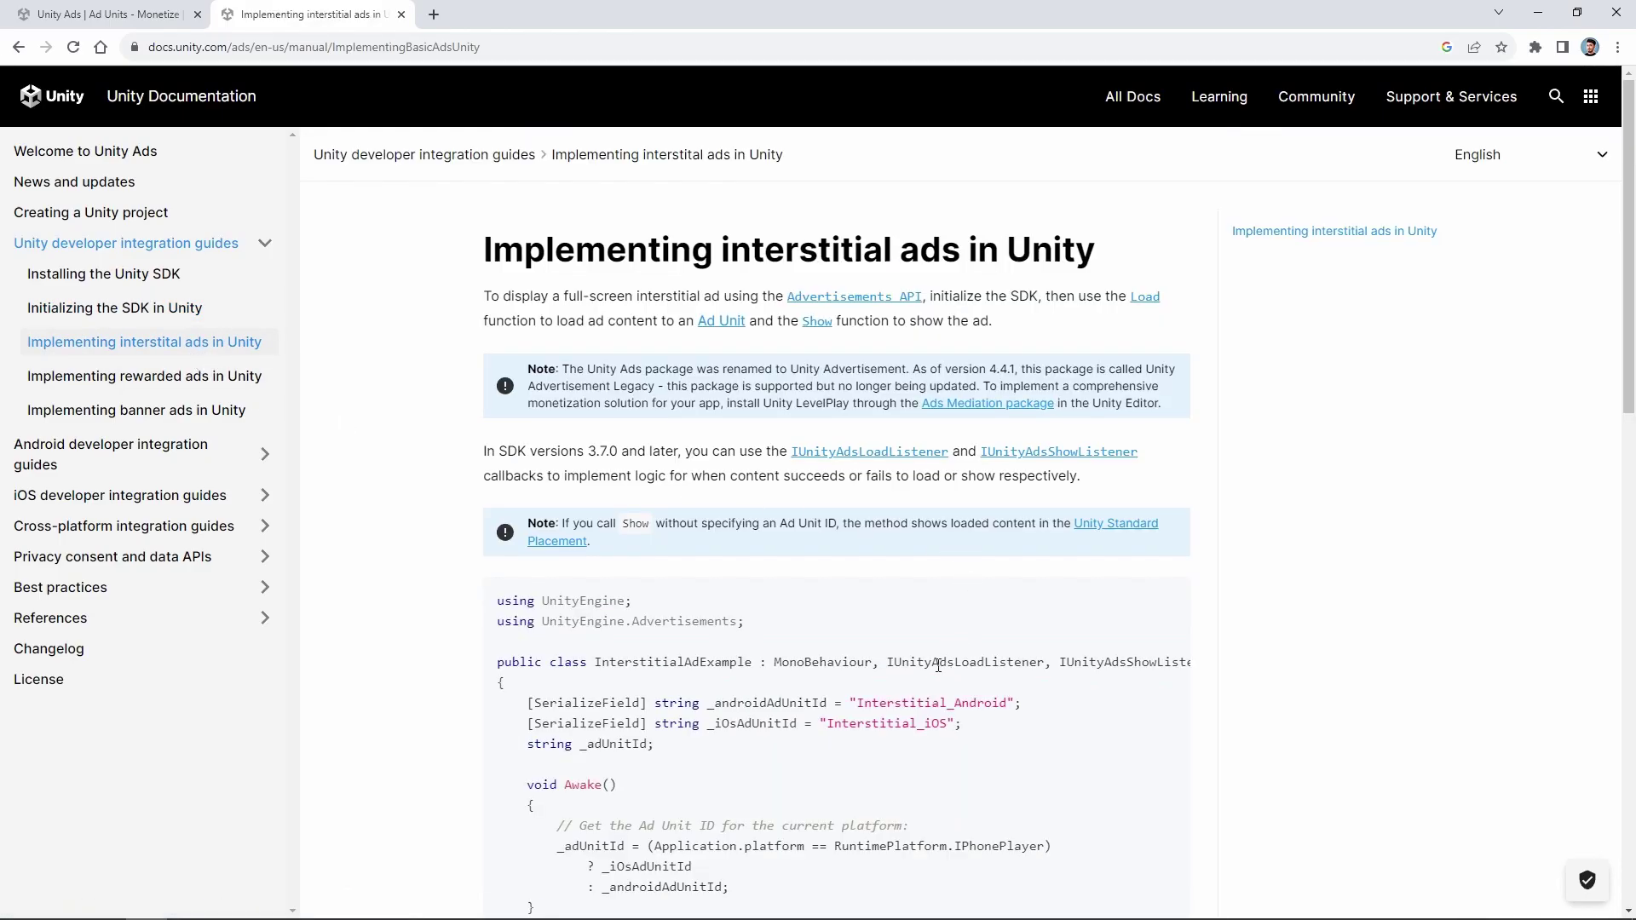
scroll(907, 656, "down", 4)
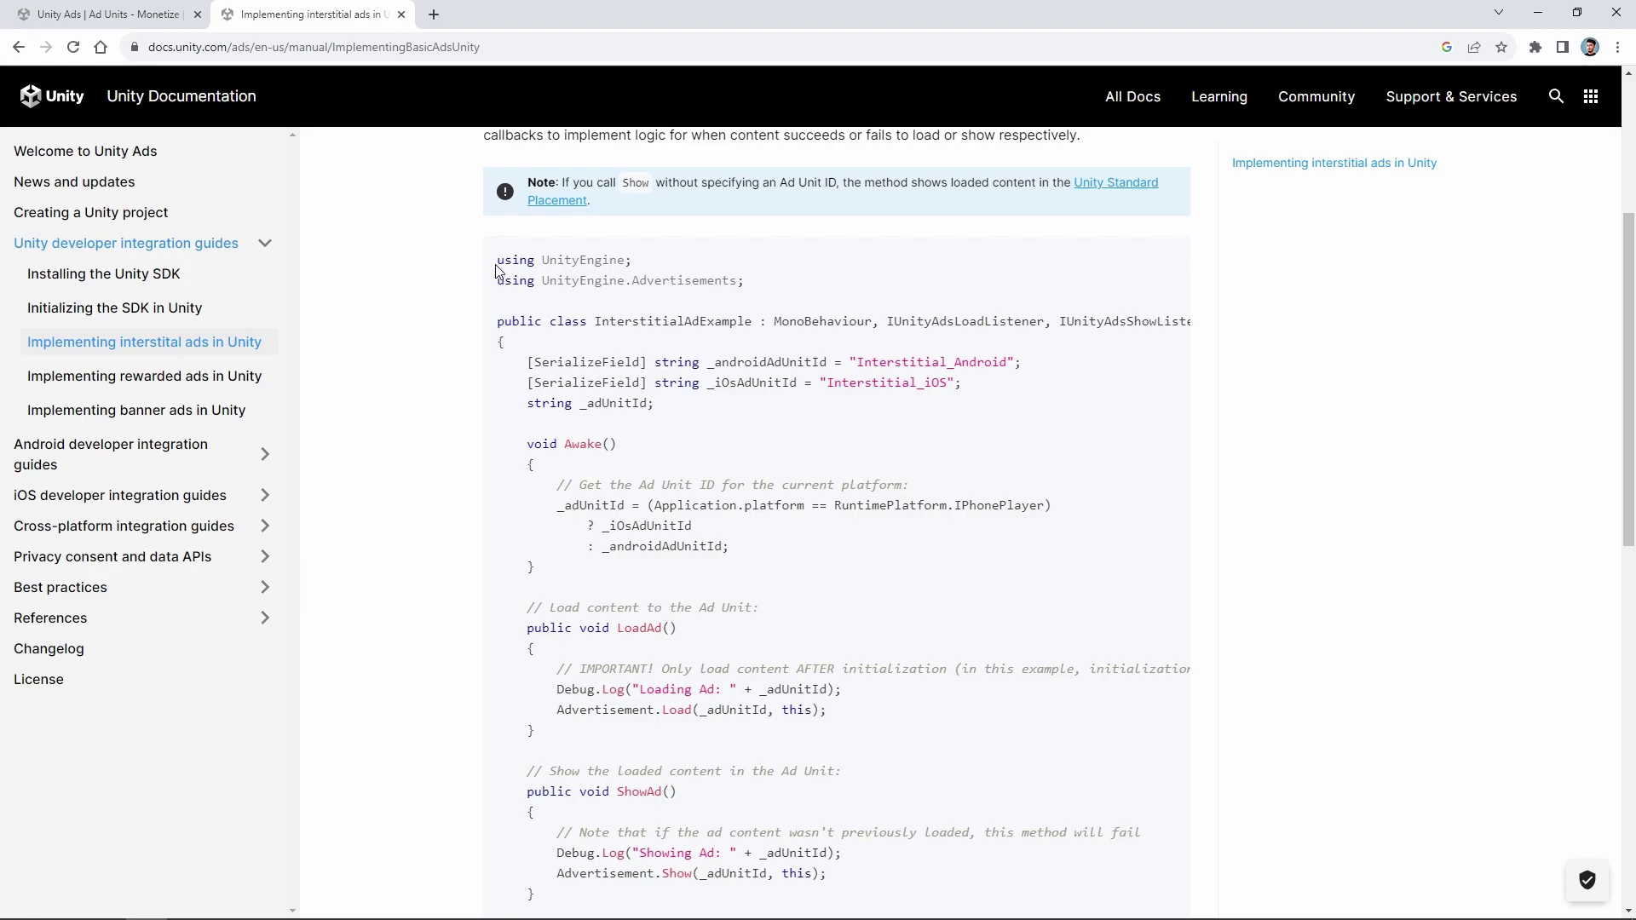
left_click_drag(495, 269, 746, 682)
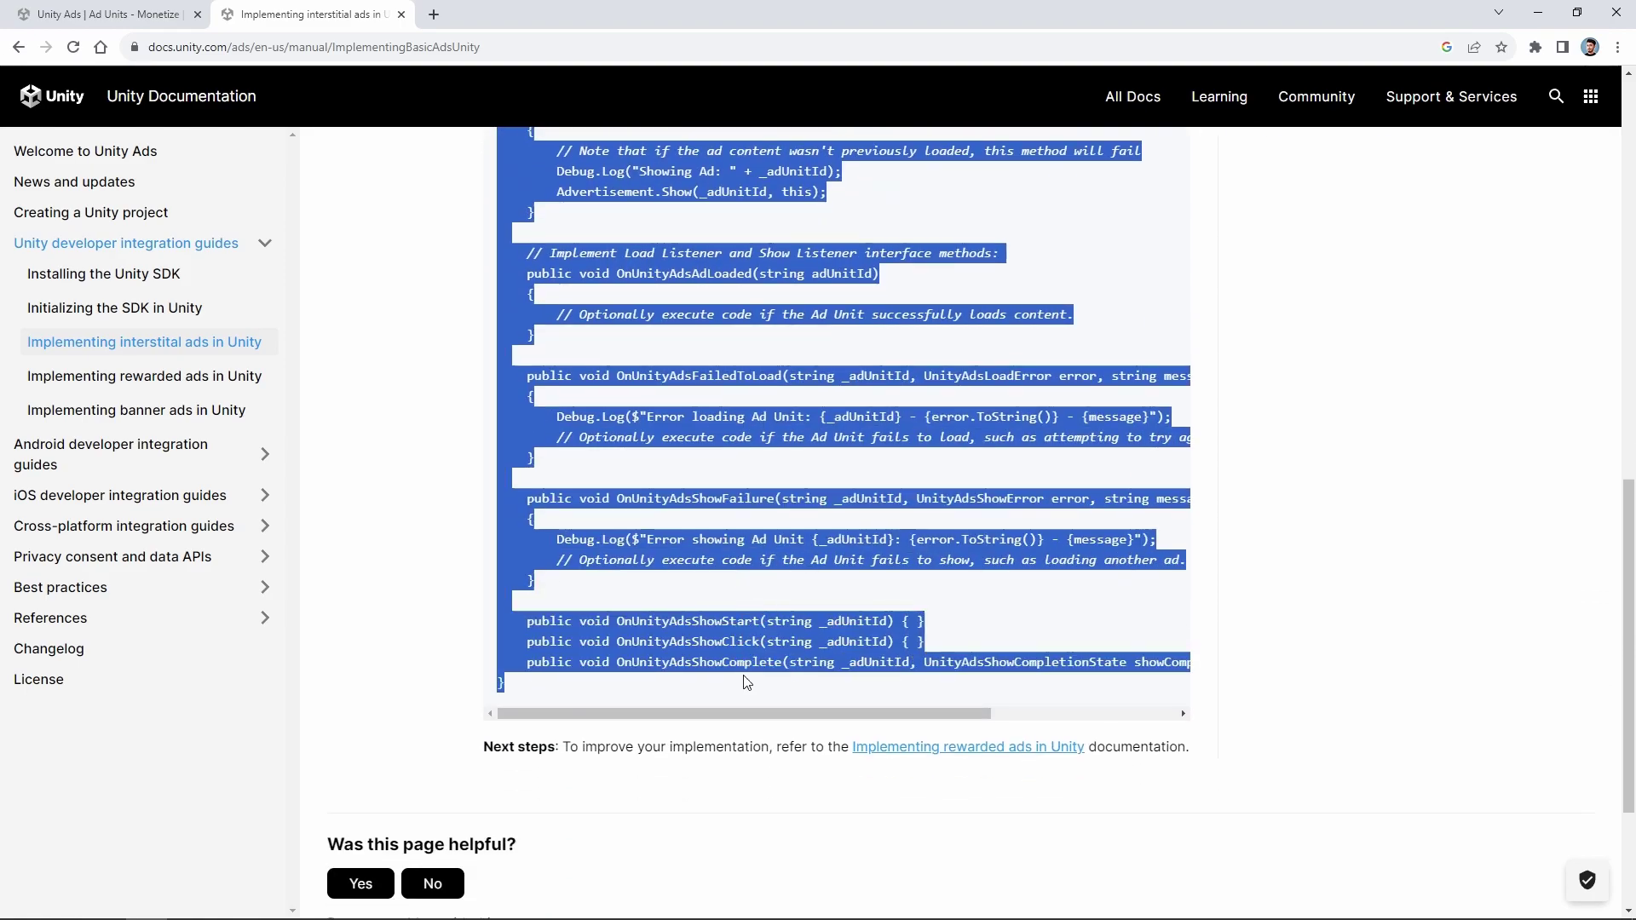
- Create a new C# script in Assets named Interstitial
key("alt+Tab")
right_click(426, 809)
mouse_move(468, 368)
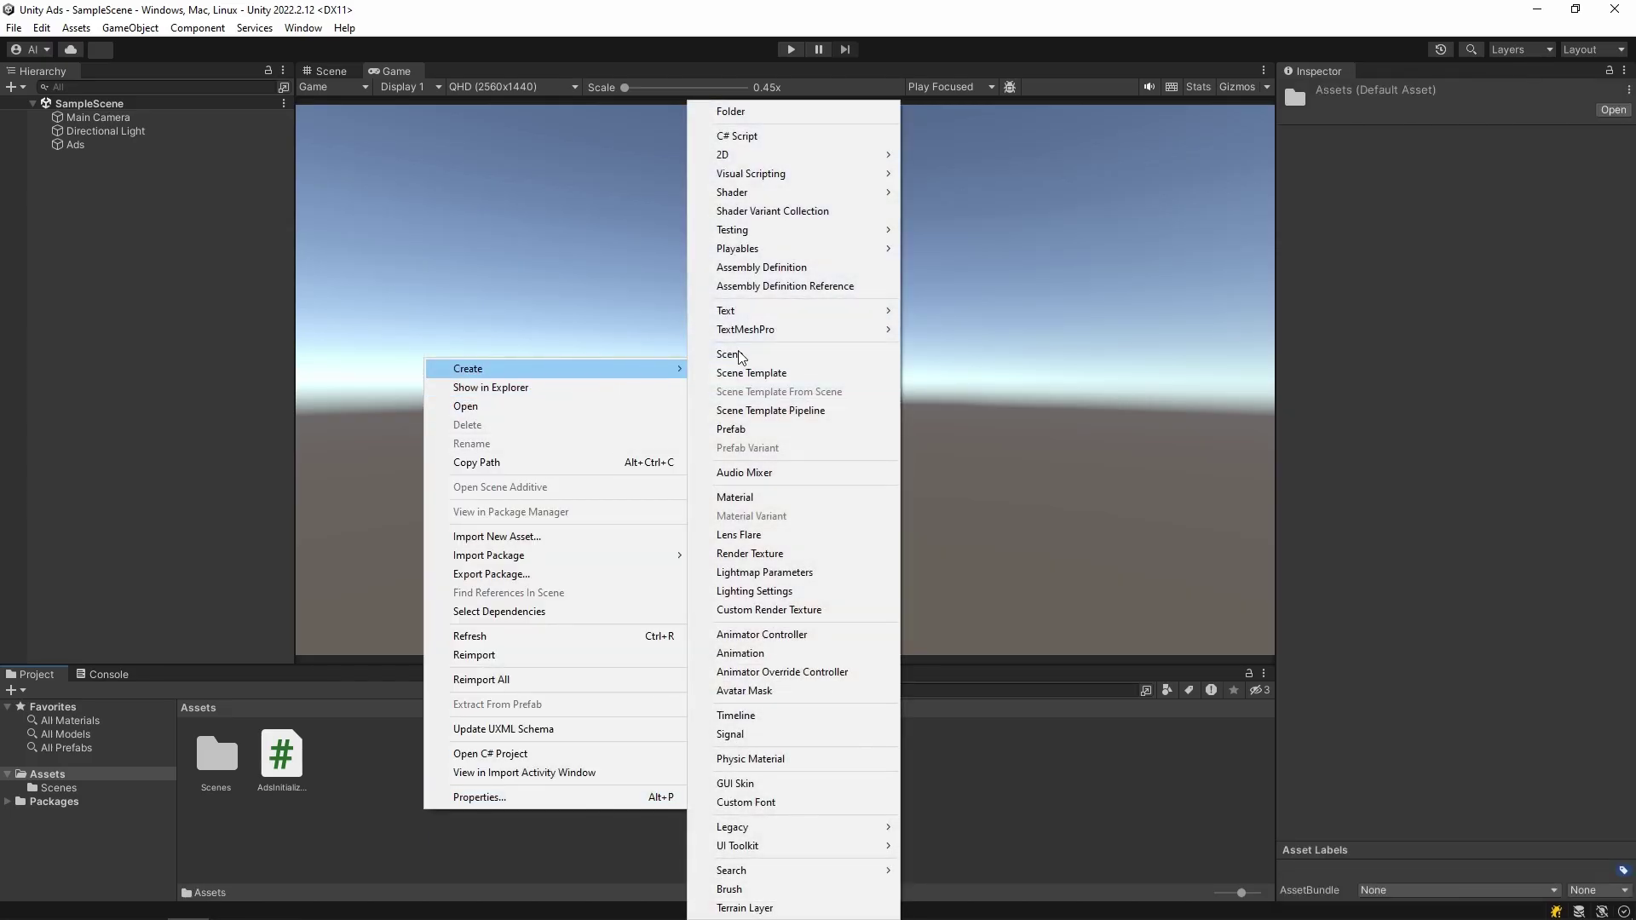
left_click(737, 136)
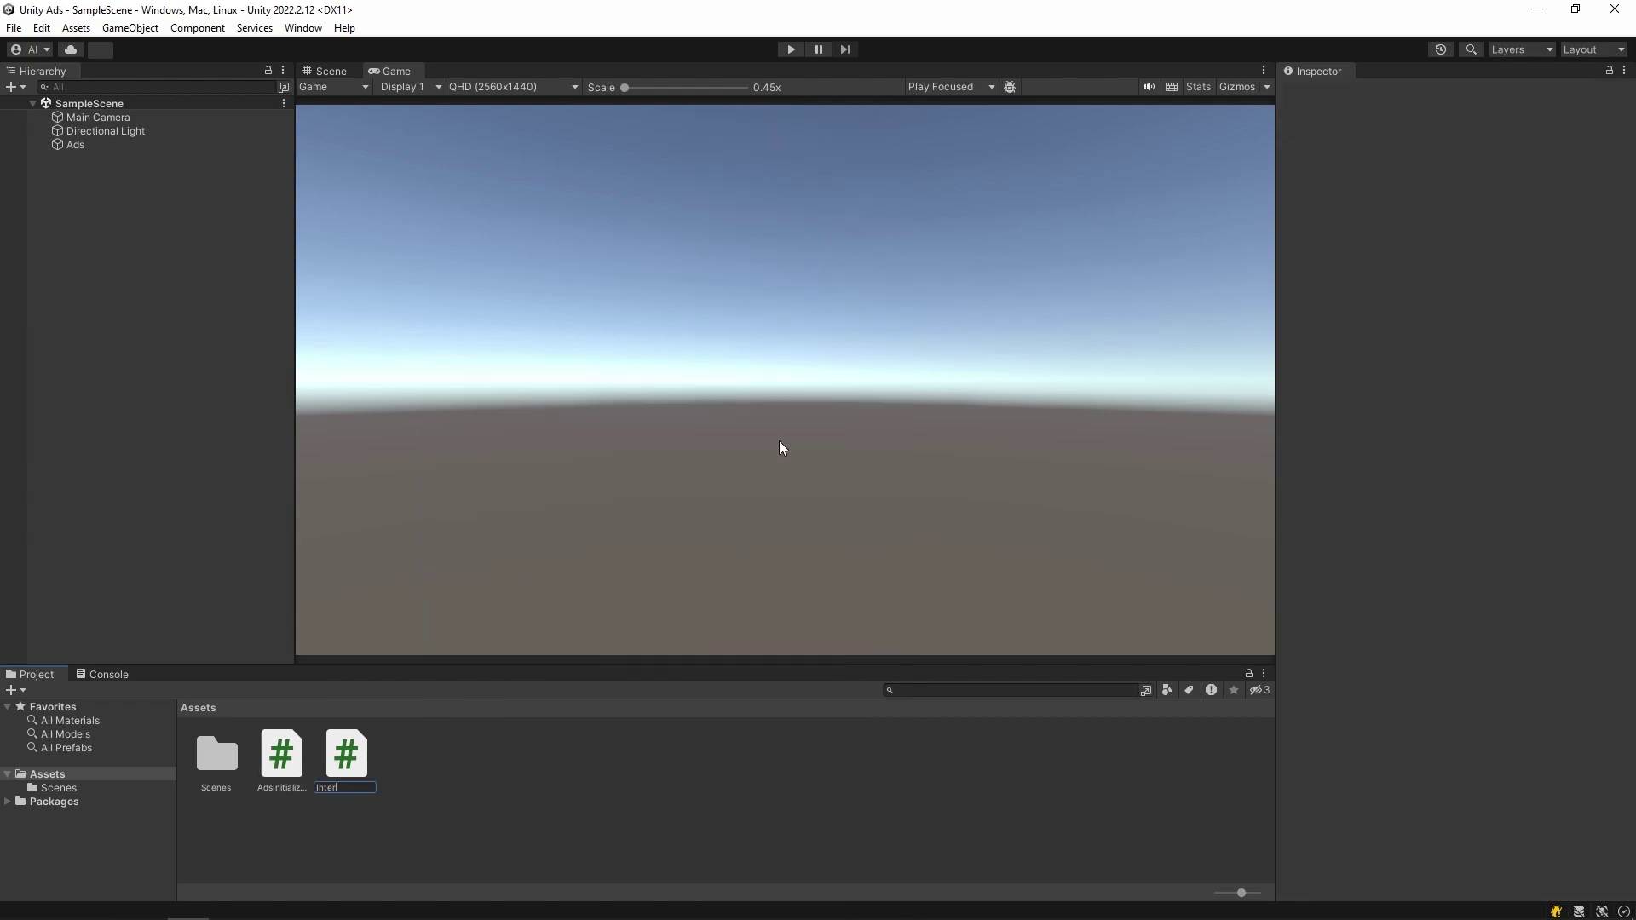
type("Interstitial")
key("Return")
- Paste the interstitial sample into Interstitial.cs, rename the class to Interstitial, and save
double_click(354, 765)
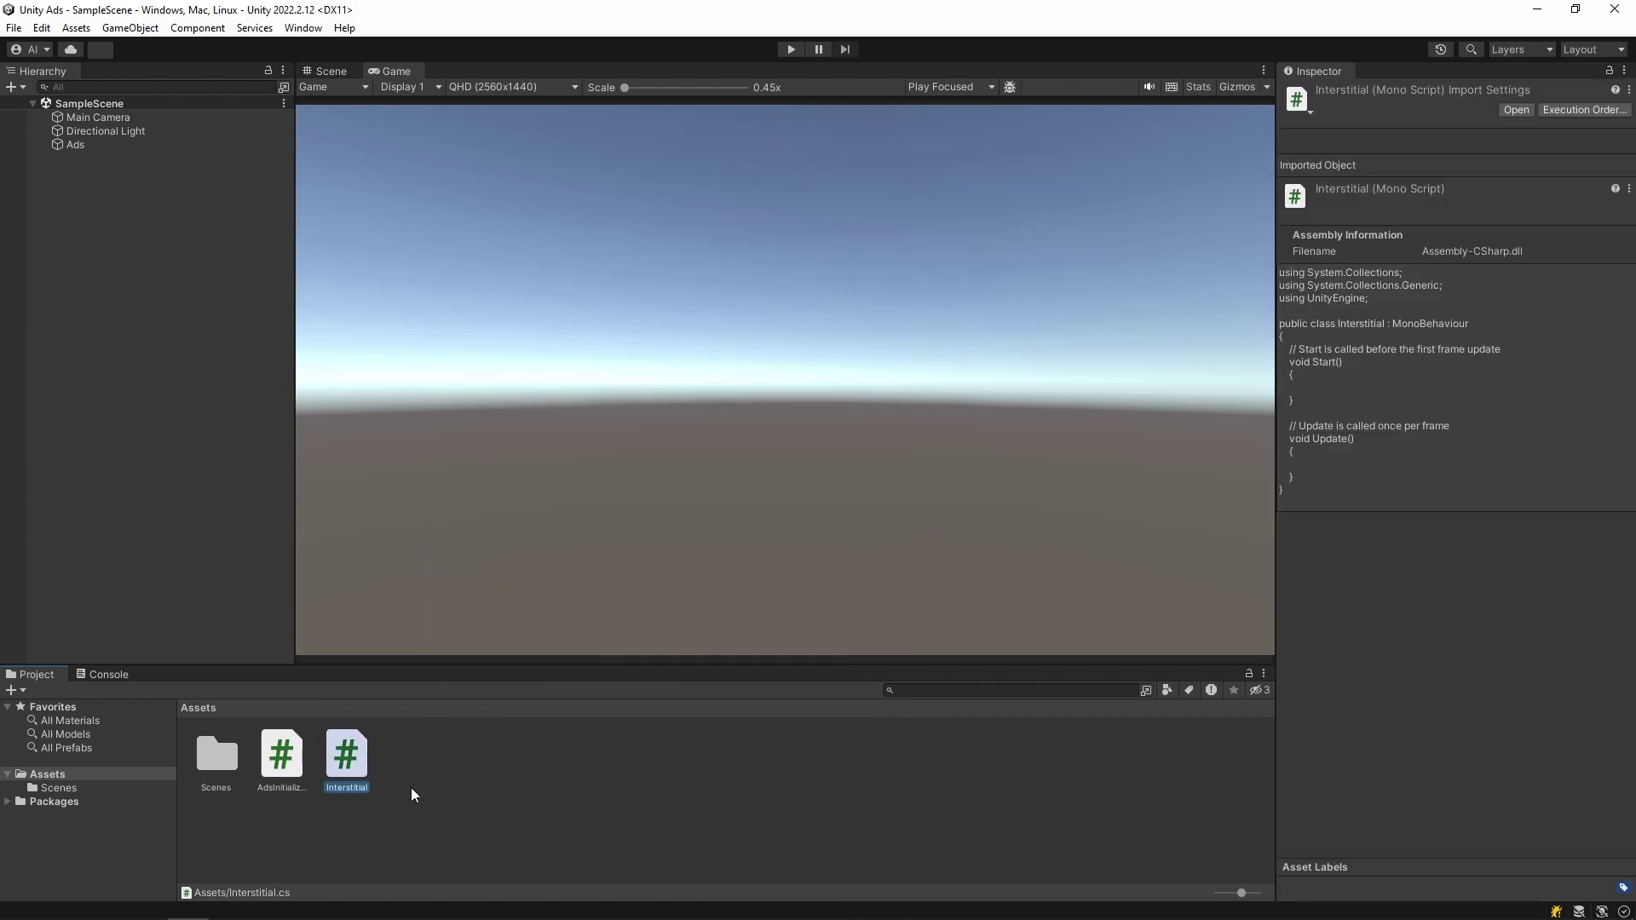
key("ctrl+a")
key("ctrl+v")
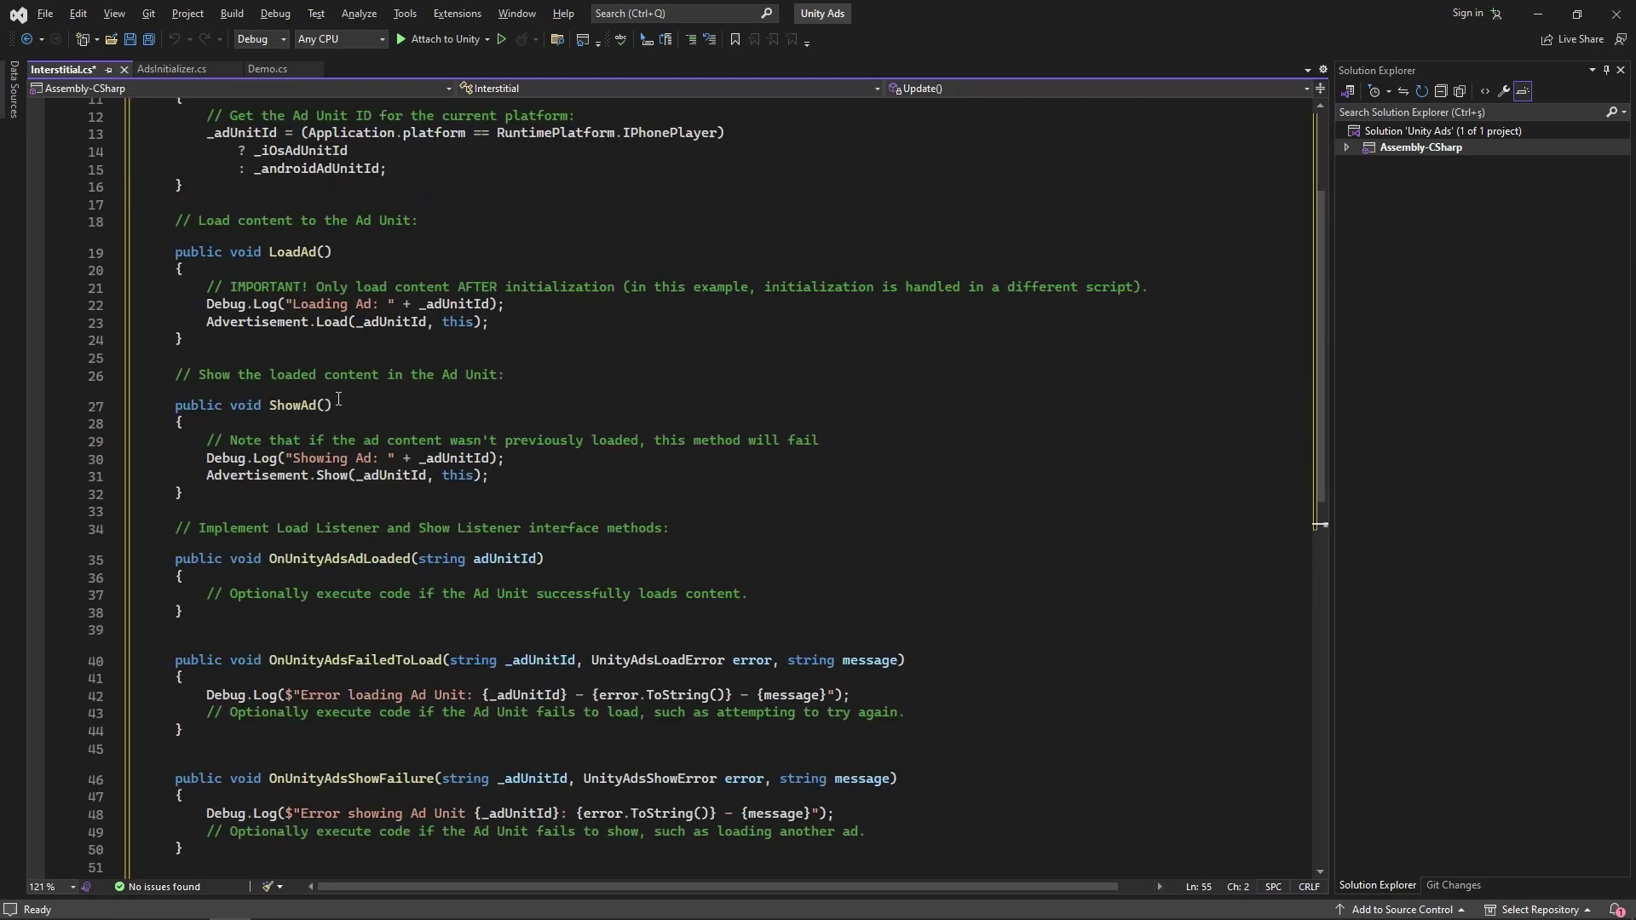
scroll(461, 534, "up", 4)
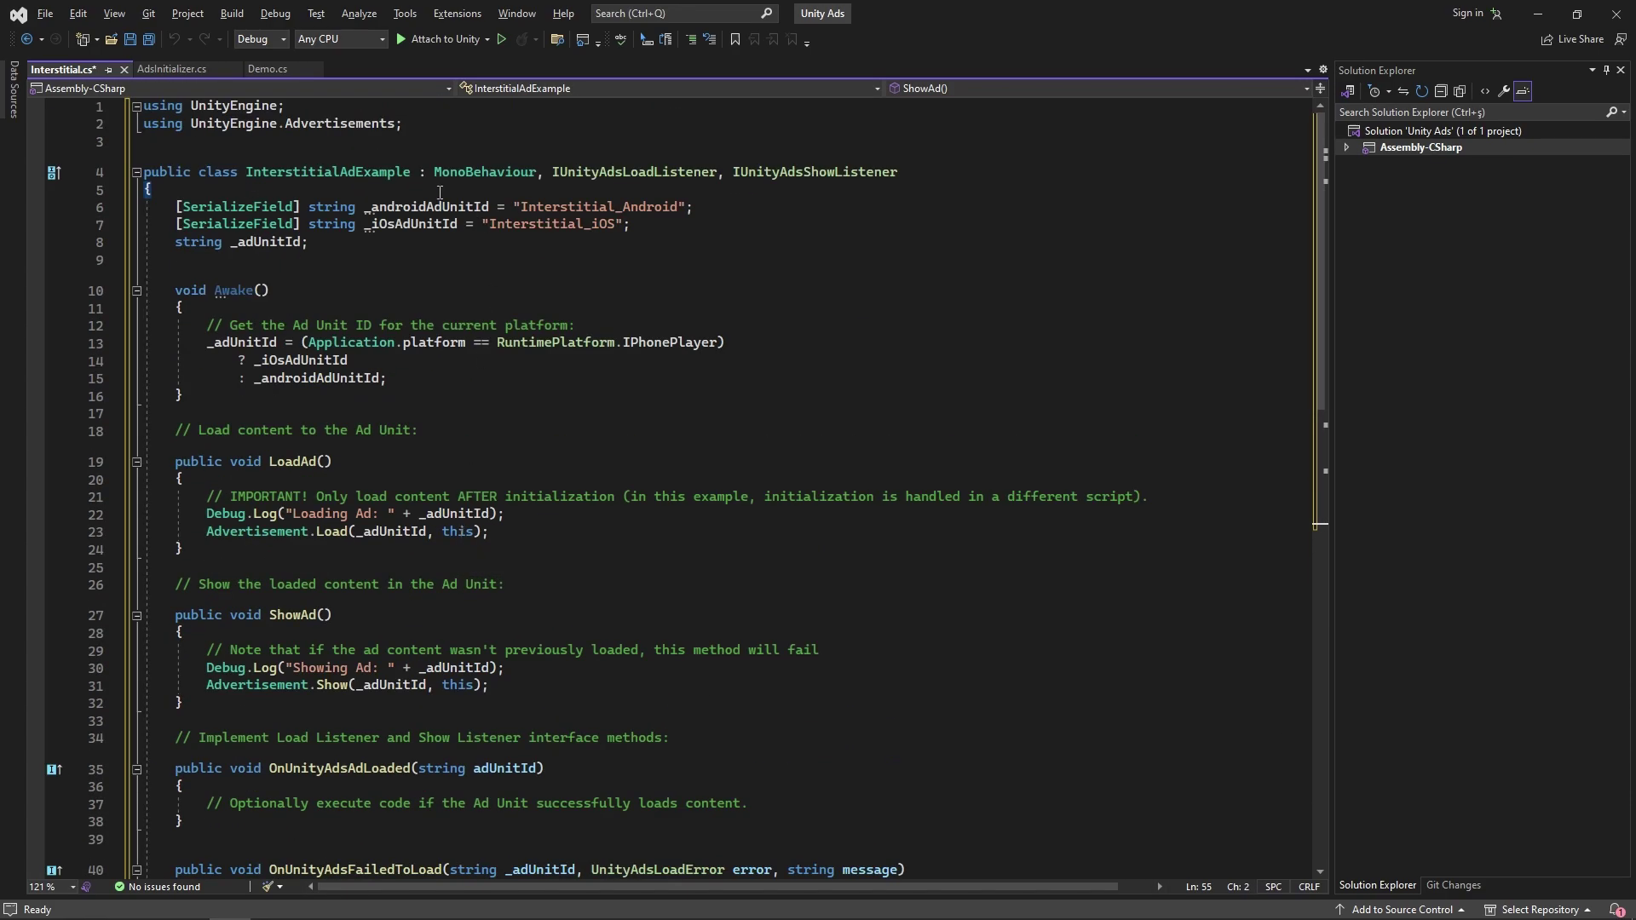
double_click(400, 173)
type("Interstitial")
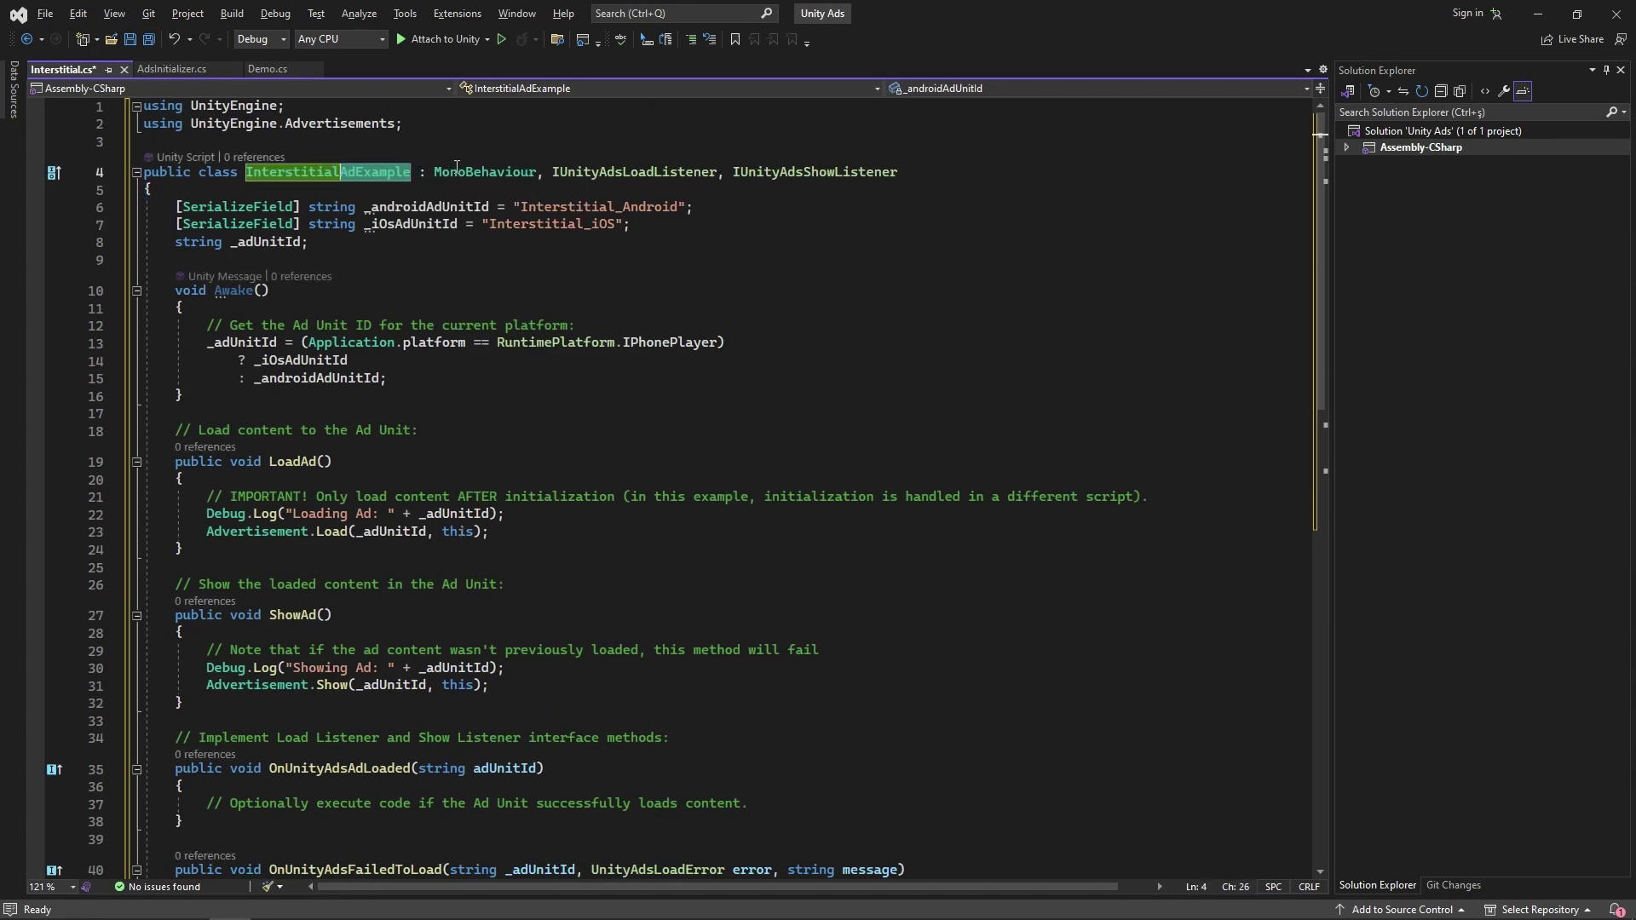
key("ctrl+s")
- Attach the Interstitial script to the Ads object
key("alt+Tab")
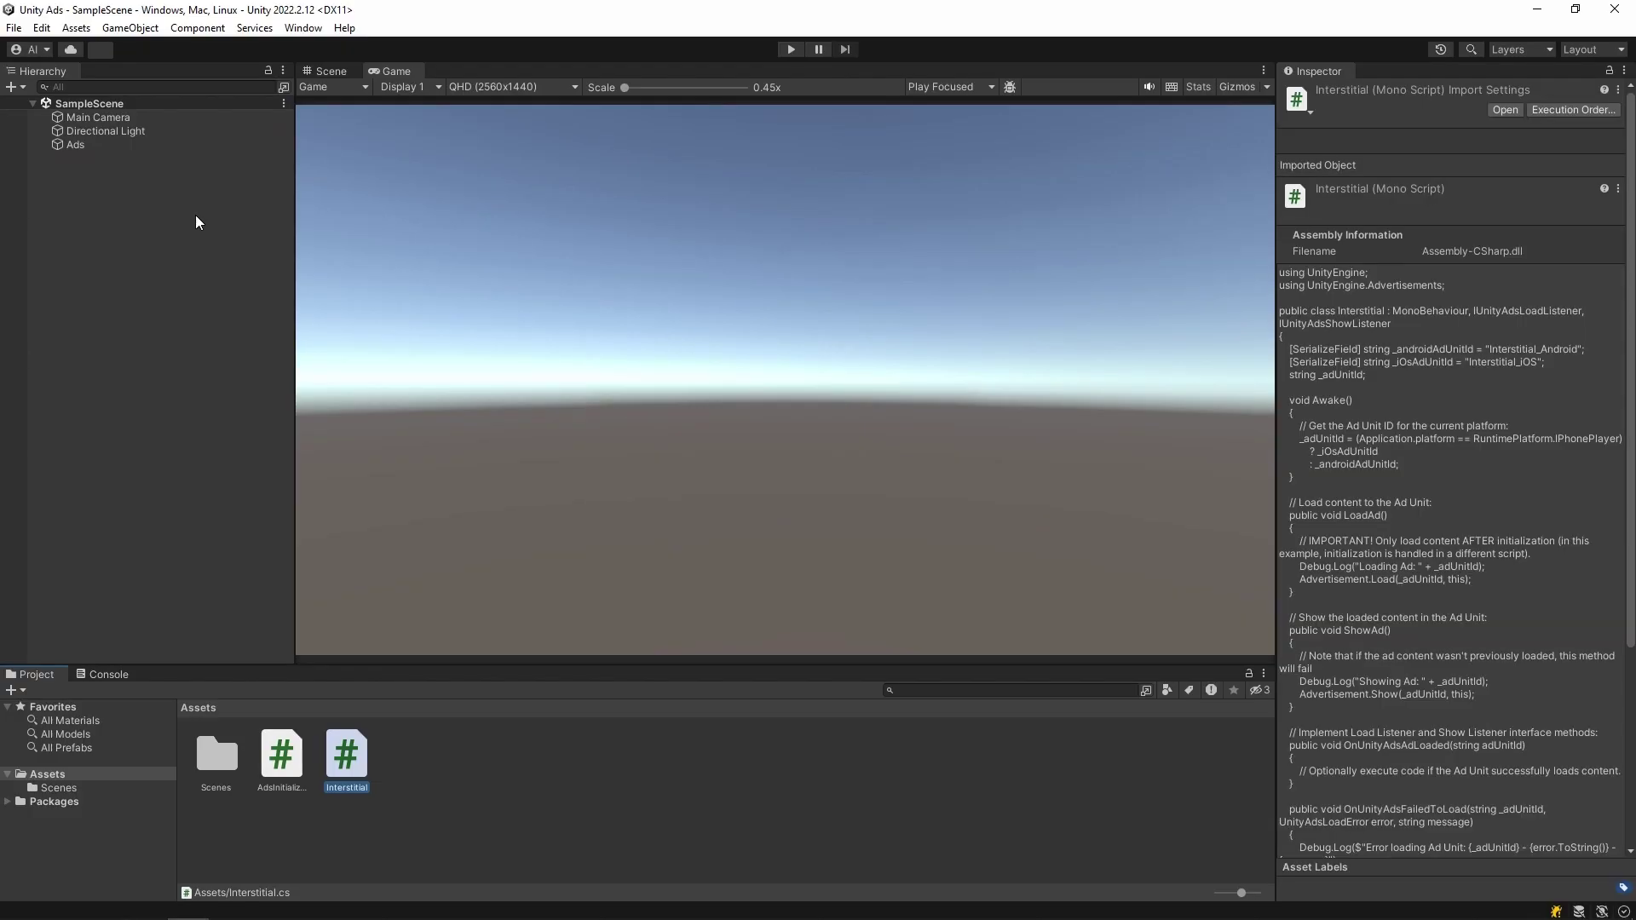
left_click(78, 146)
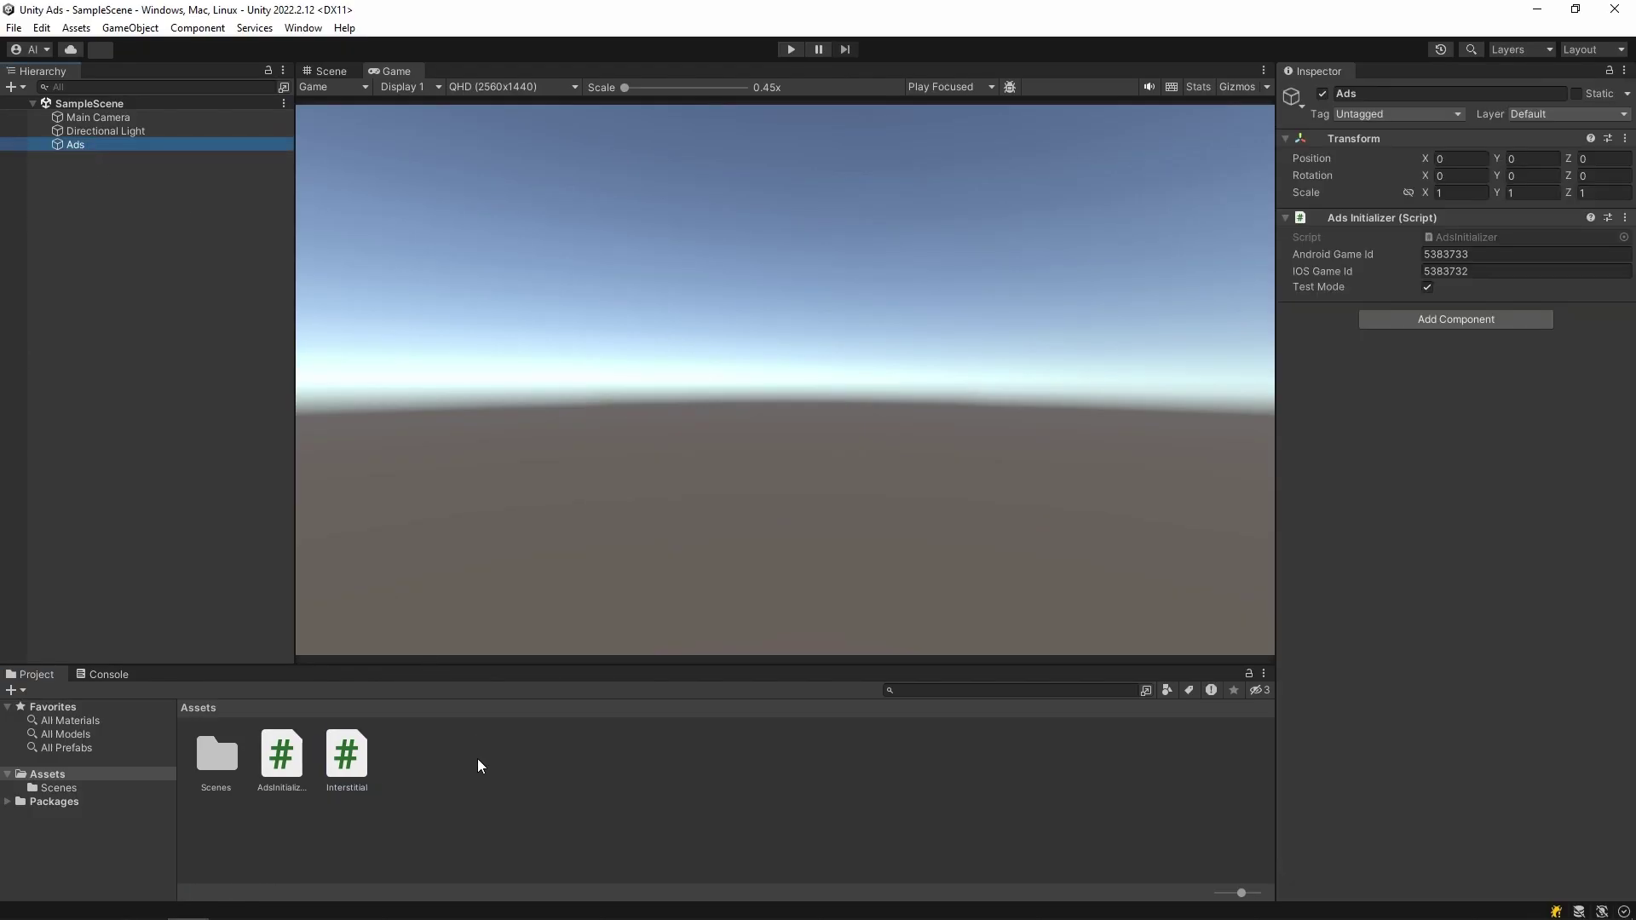
left_click_drag(364, 776, 1341, 500)
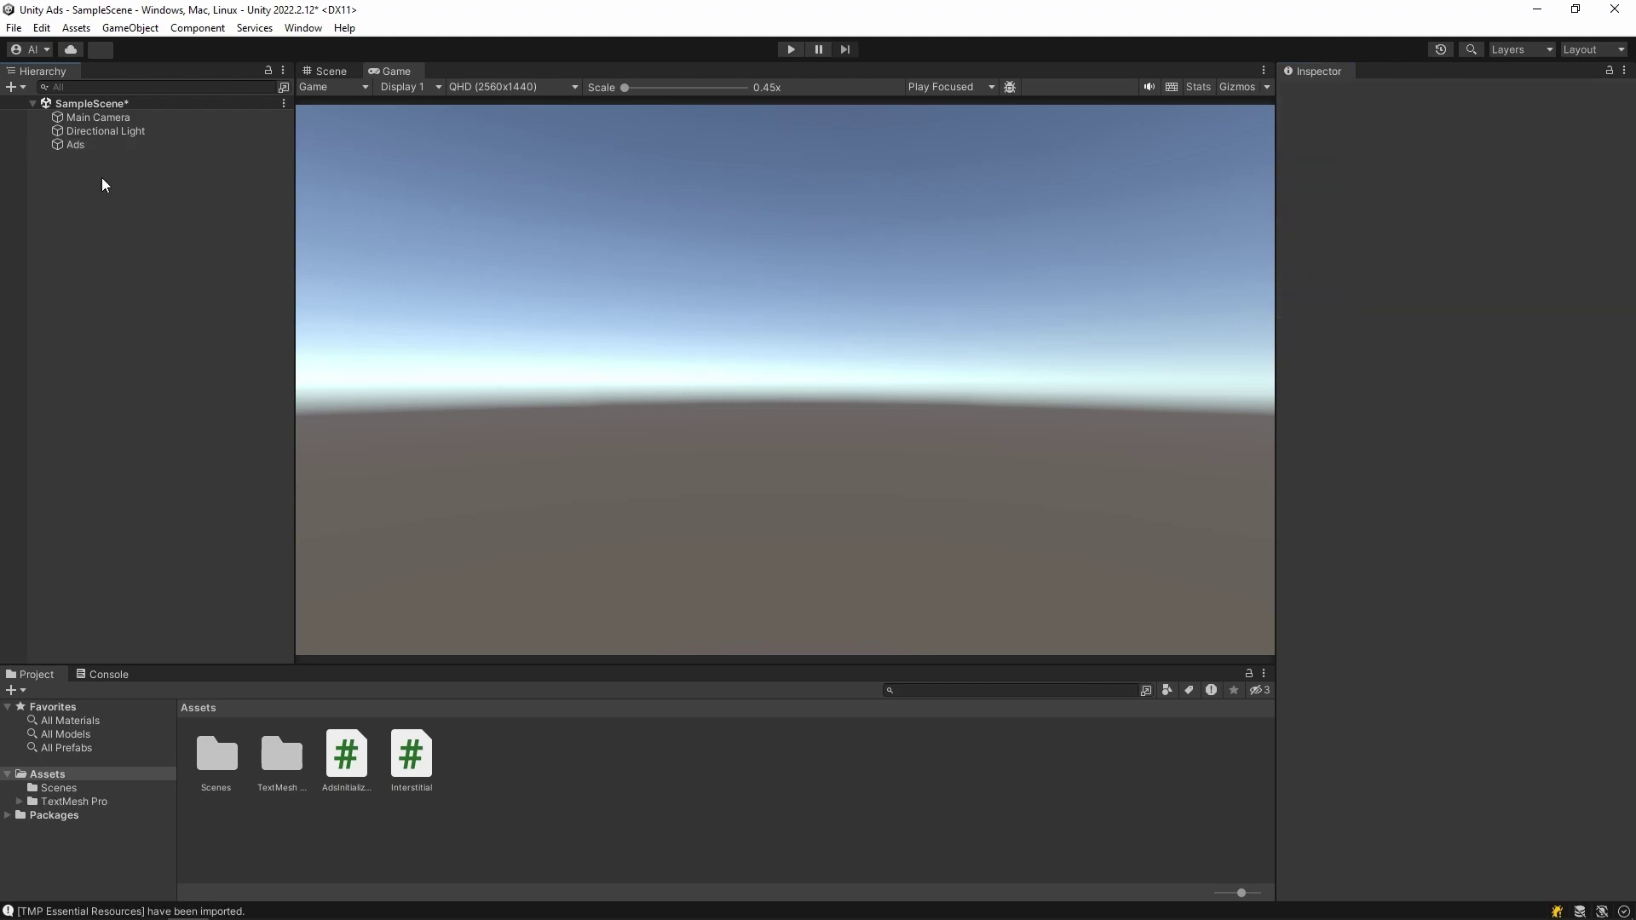
- Add a TextMeshPro UI button sized 250×100 and moved down to Pos Y -190.8
right_click(104, 181)
mouse_move(219, 497)
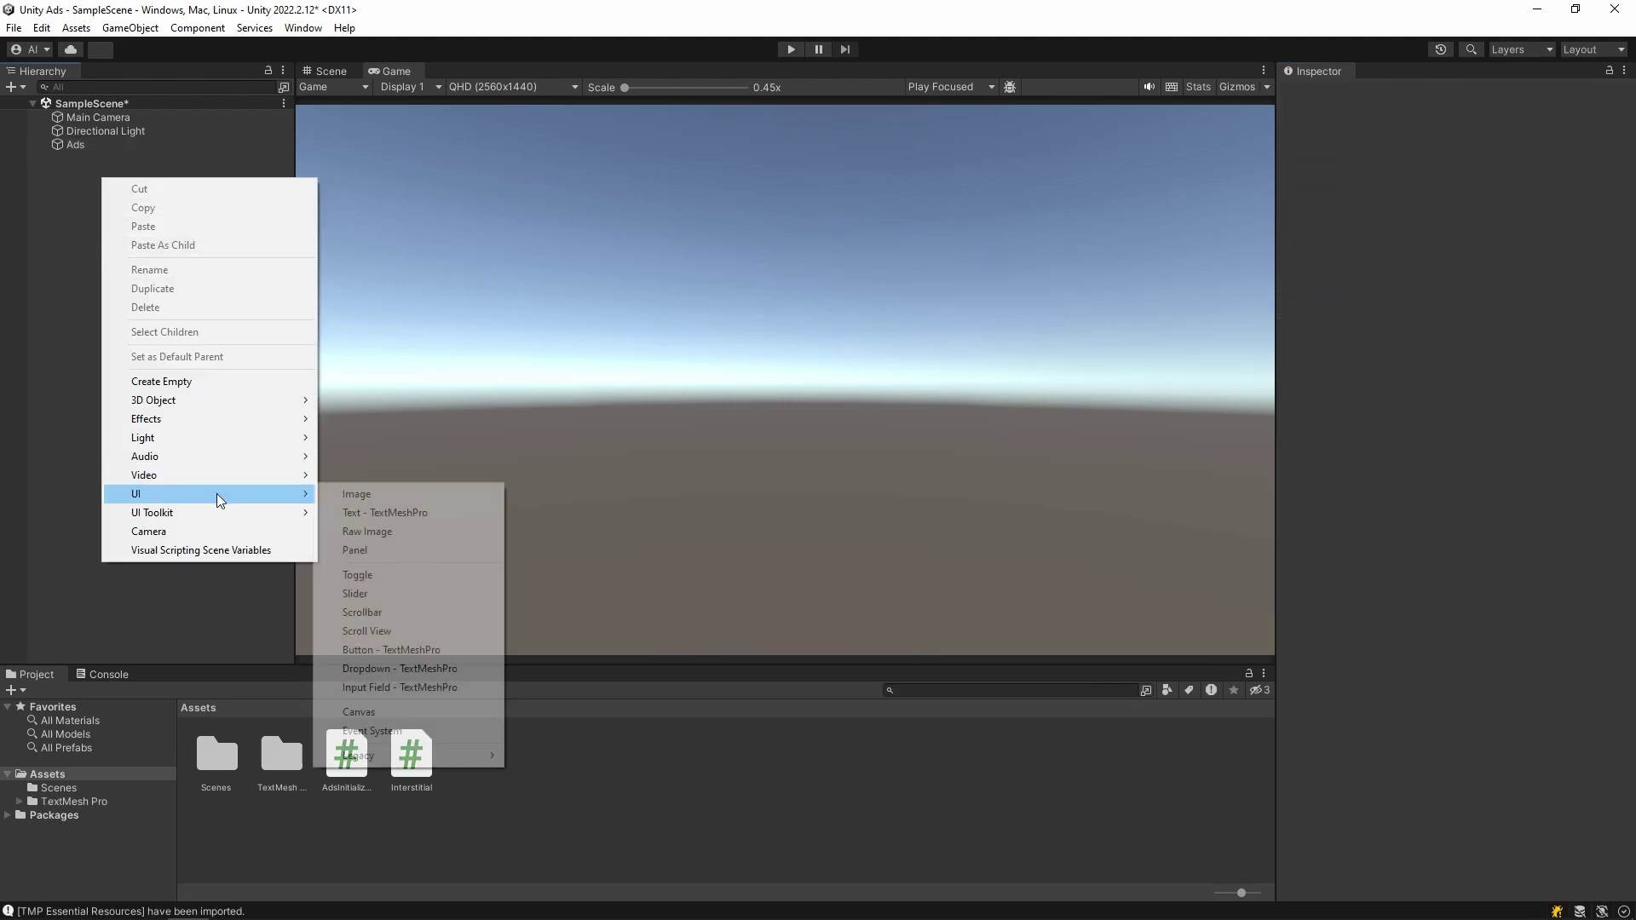
left_click(424, 649)
left_click(1456, 206)
type("2")
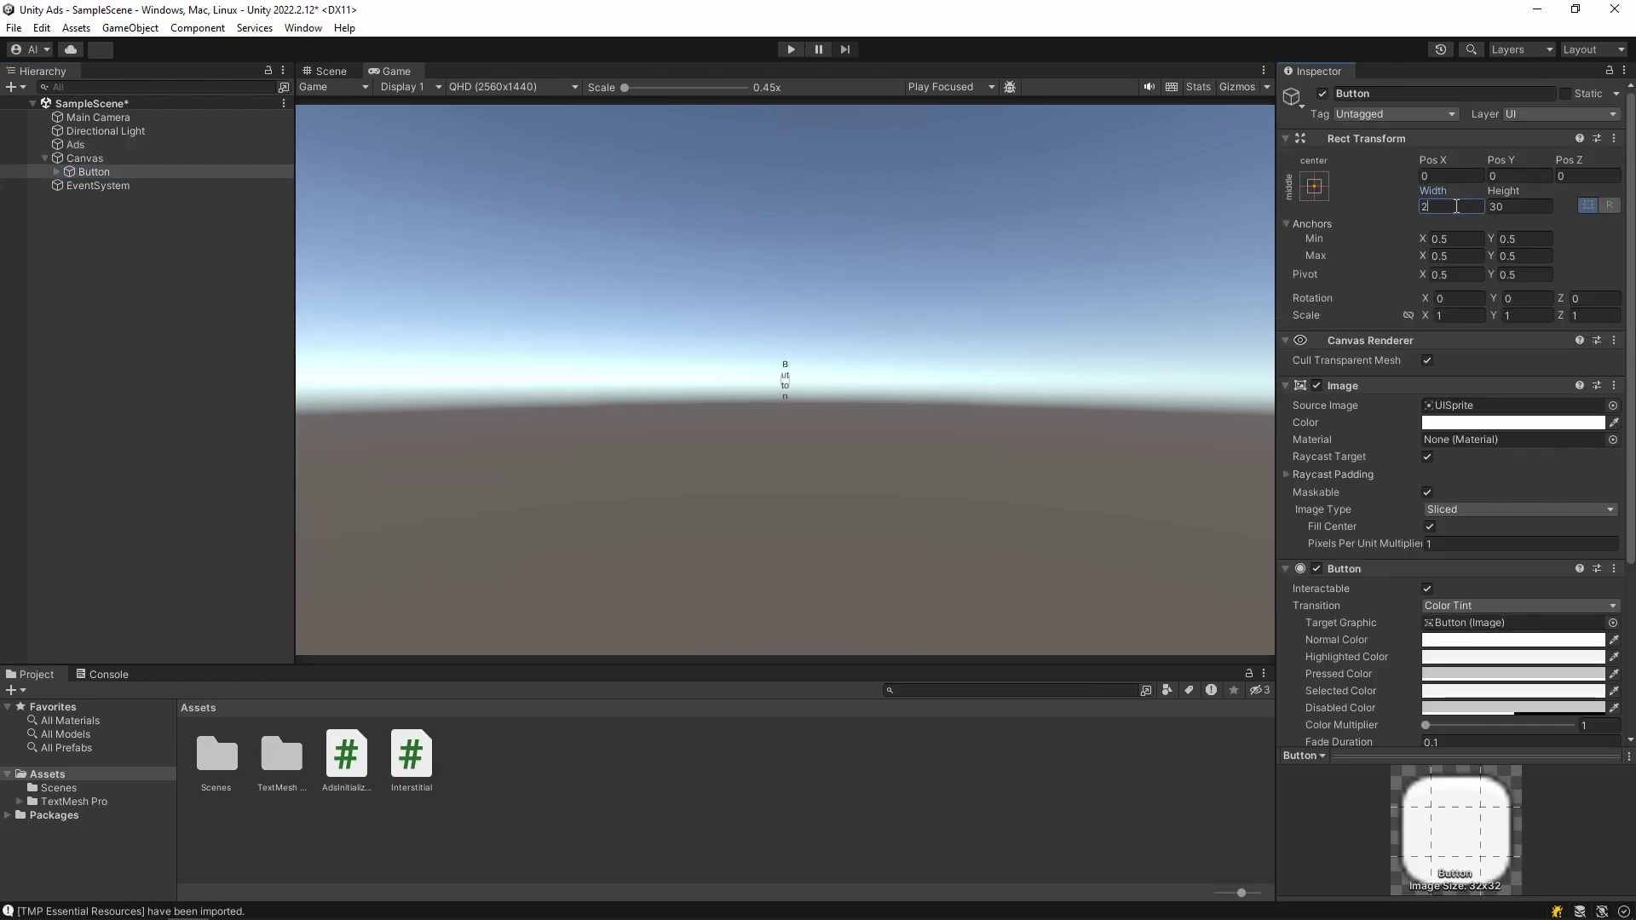
type("50")
left_click(1518, 206)
type("100")
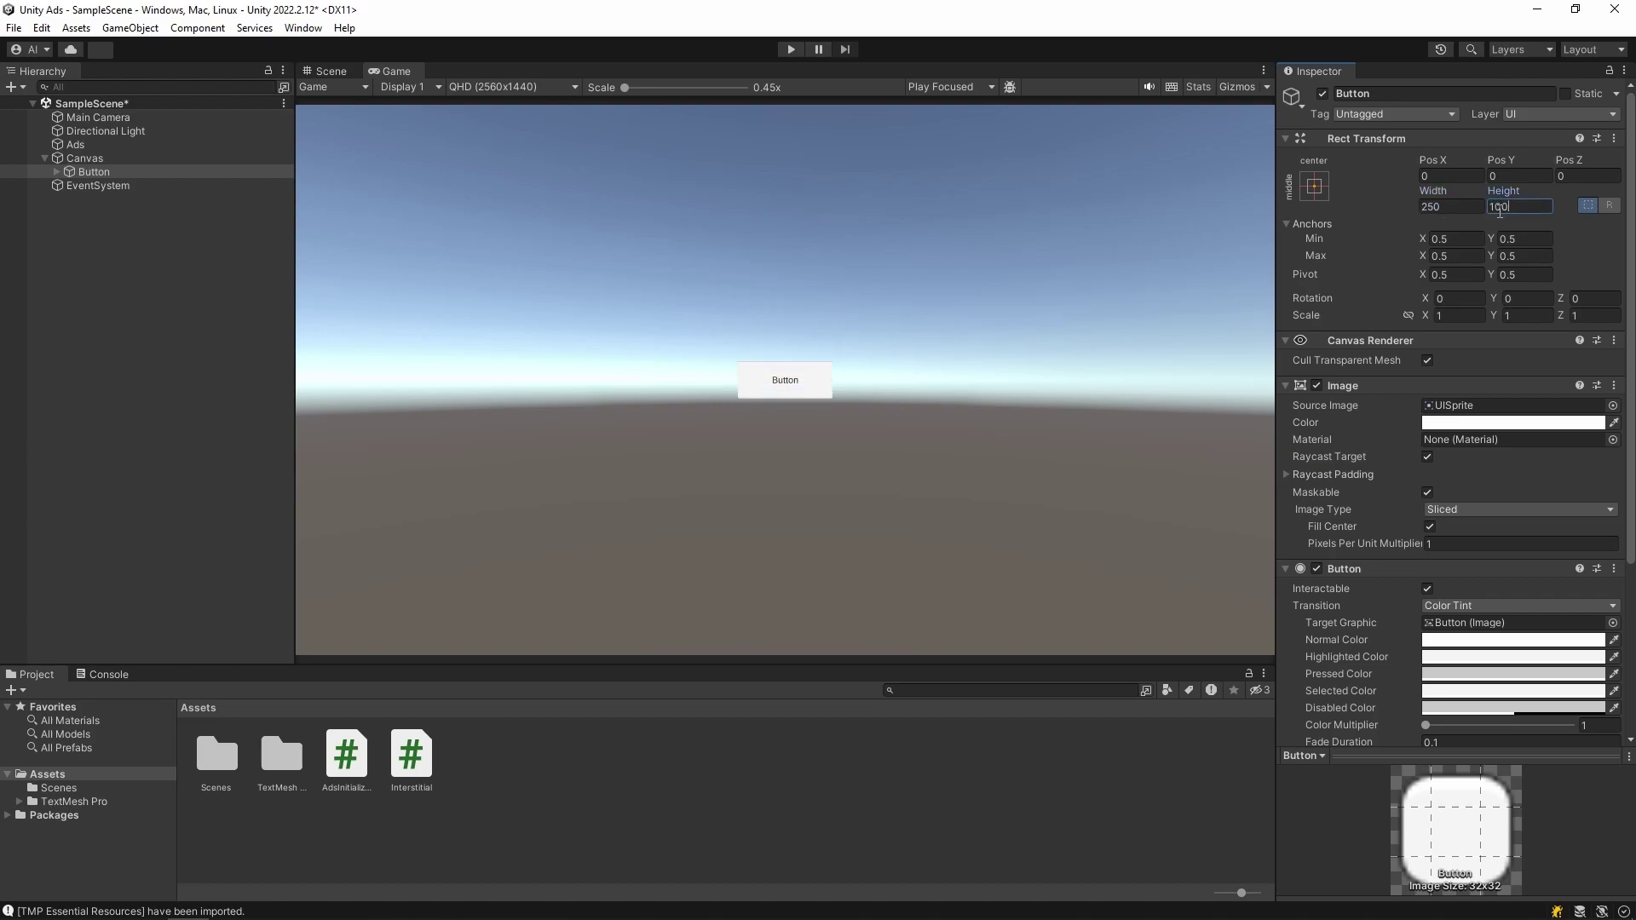
left_click_drag(1499, 162, 803, 405)
- Make the button's On Click call Interstitial.ShowAd on the Ads object
left_click(150, 259)
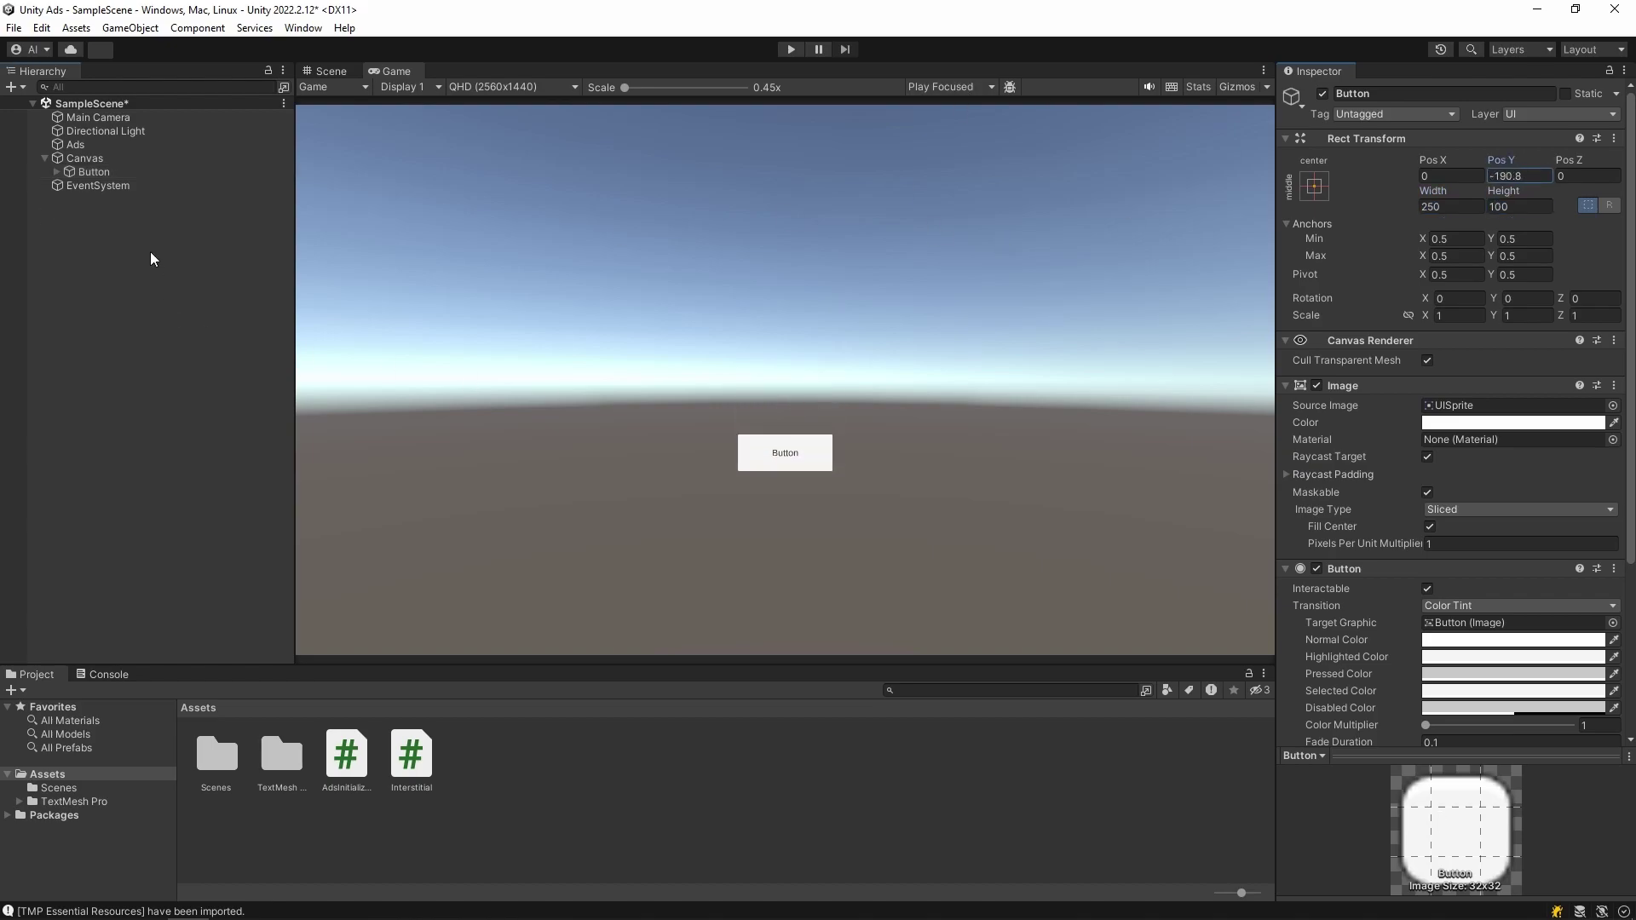
left_click(105, 172)
scroll(1435, 676, "down", 5)
left_click_drag(105, 172, 1354, 659)
left_click(1448, 627)
mouse_move(1482, 729)
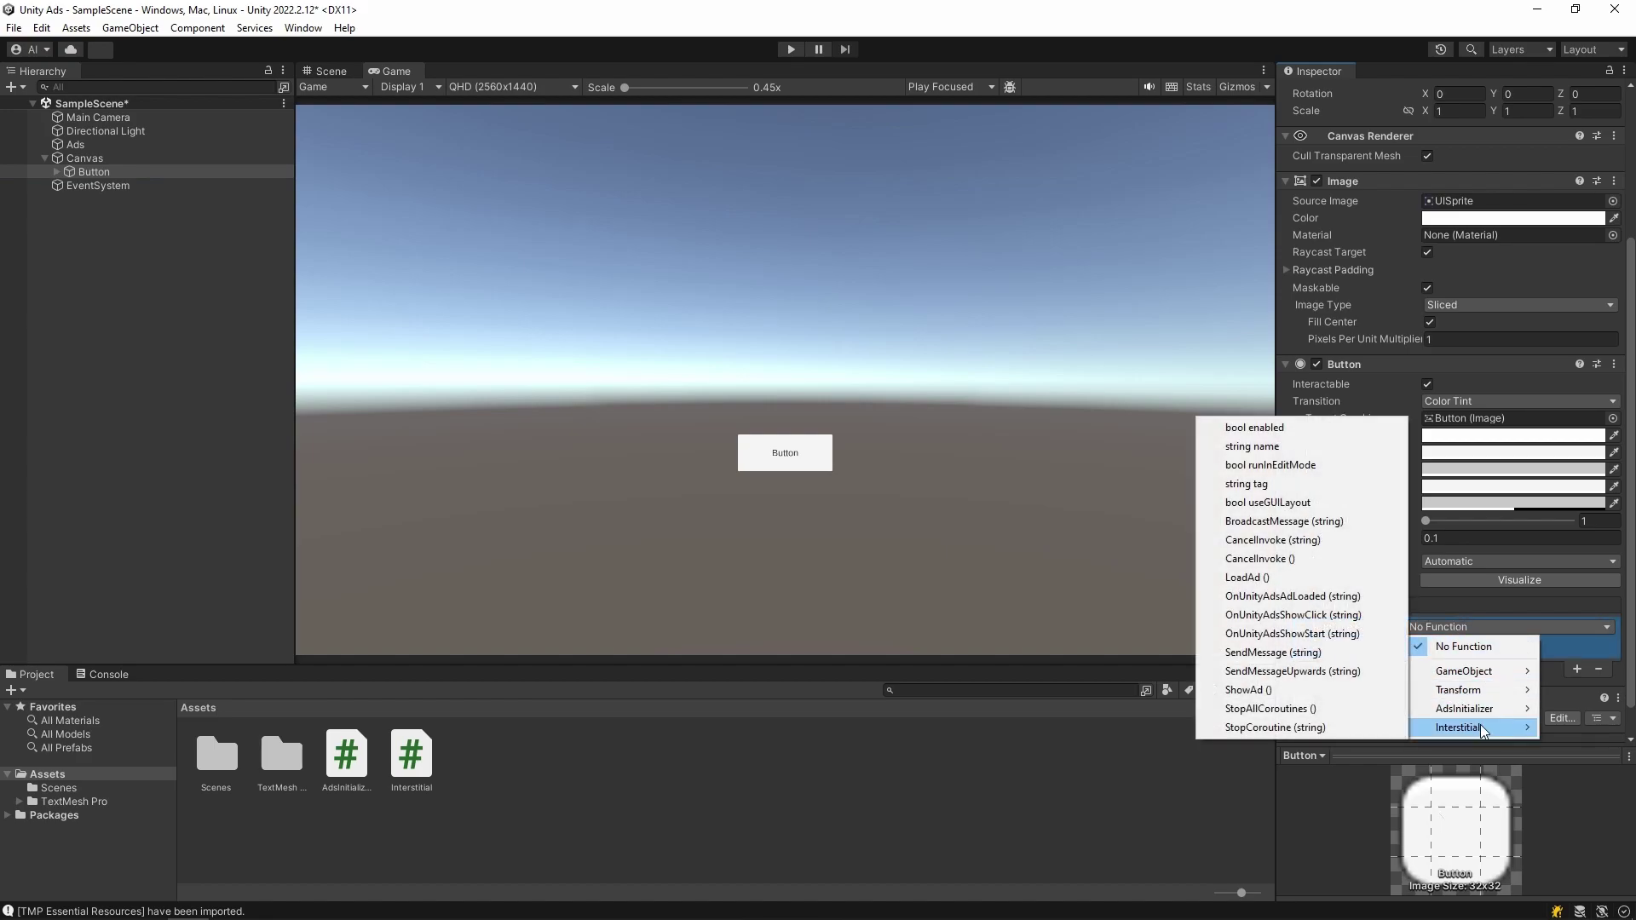
left_click(1248, 690)
- Play the game, trigger the interstitial ad with the button, skip it, and stop
left_click(791, 48)
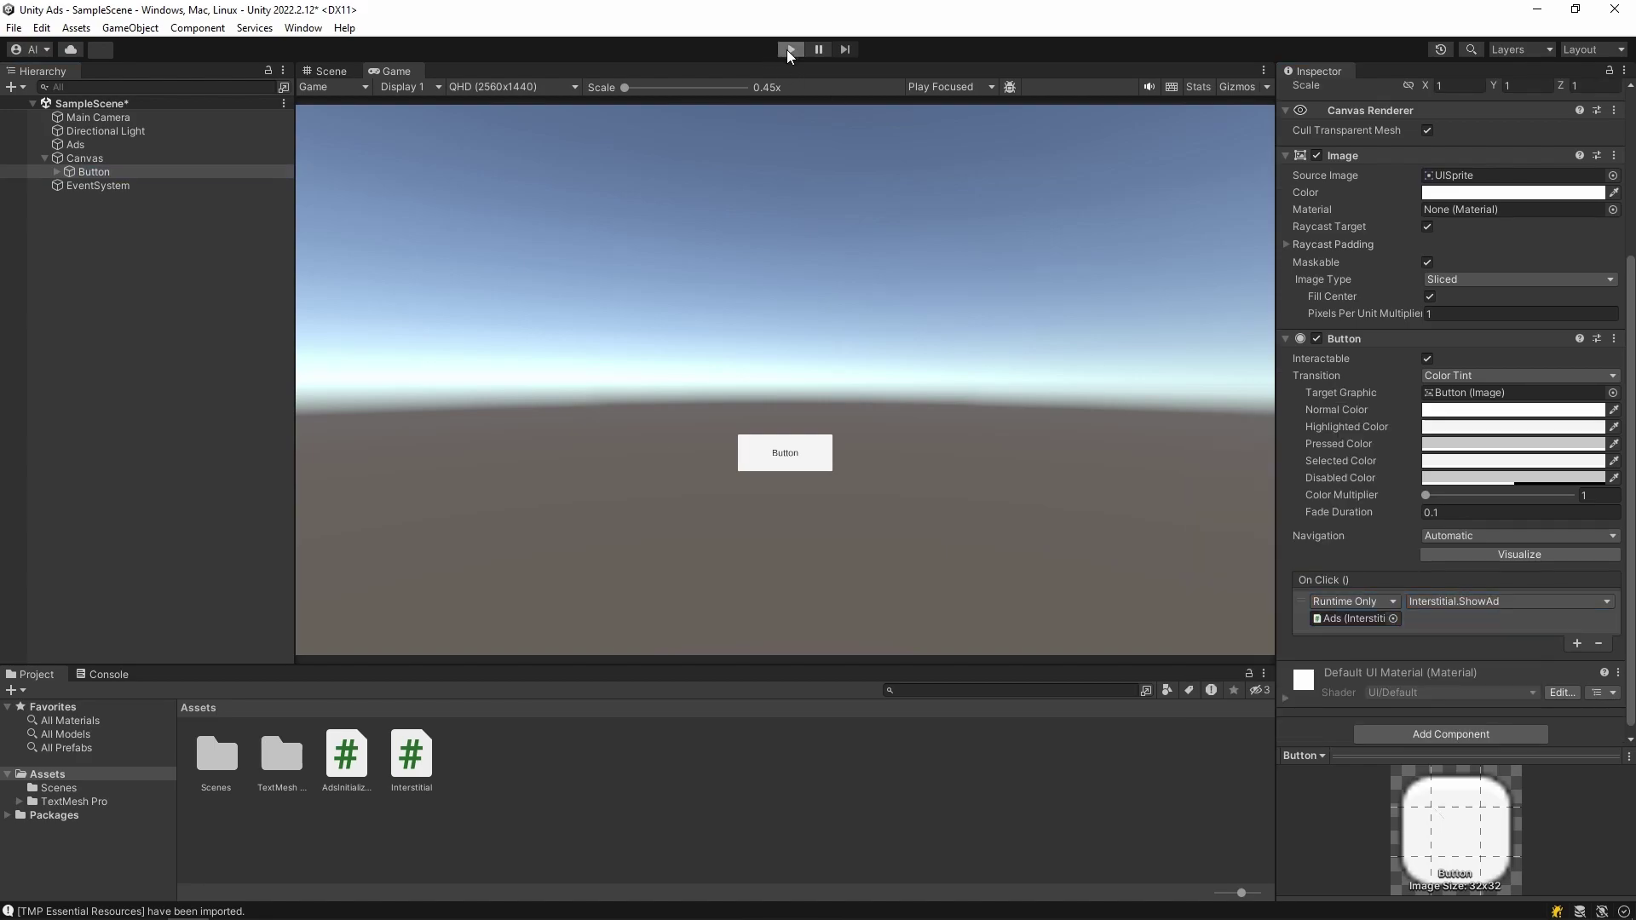
left_click(795, 457)
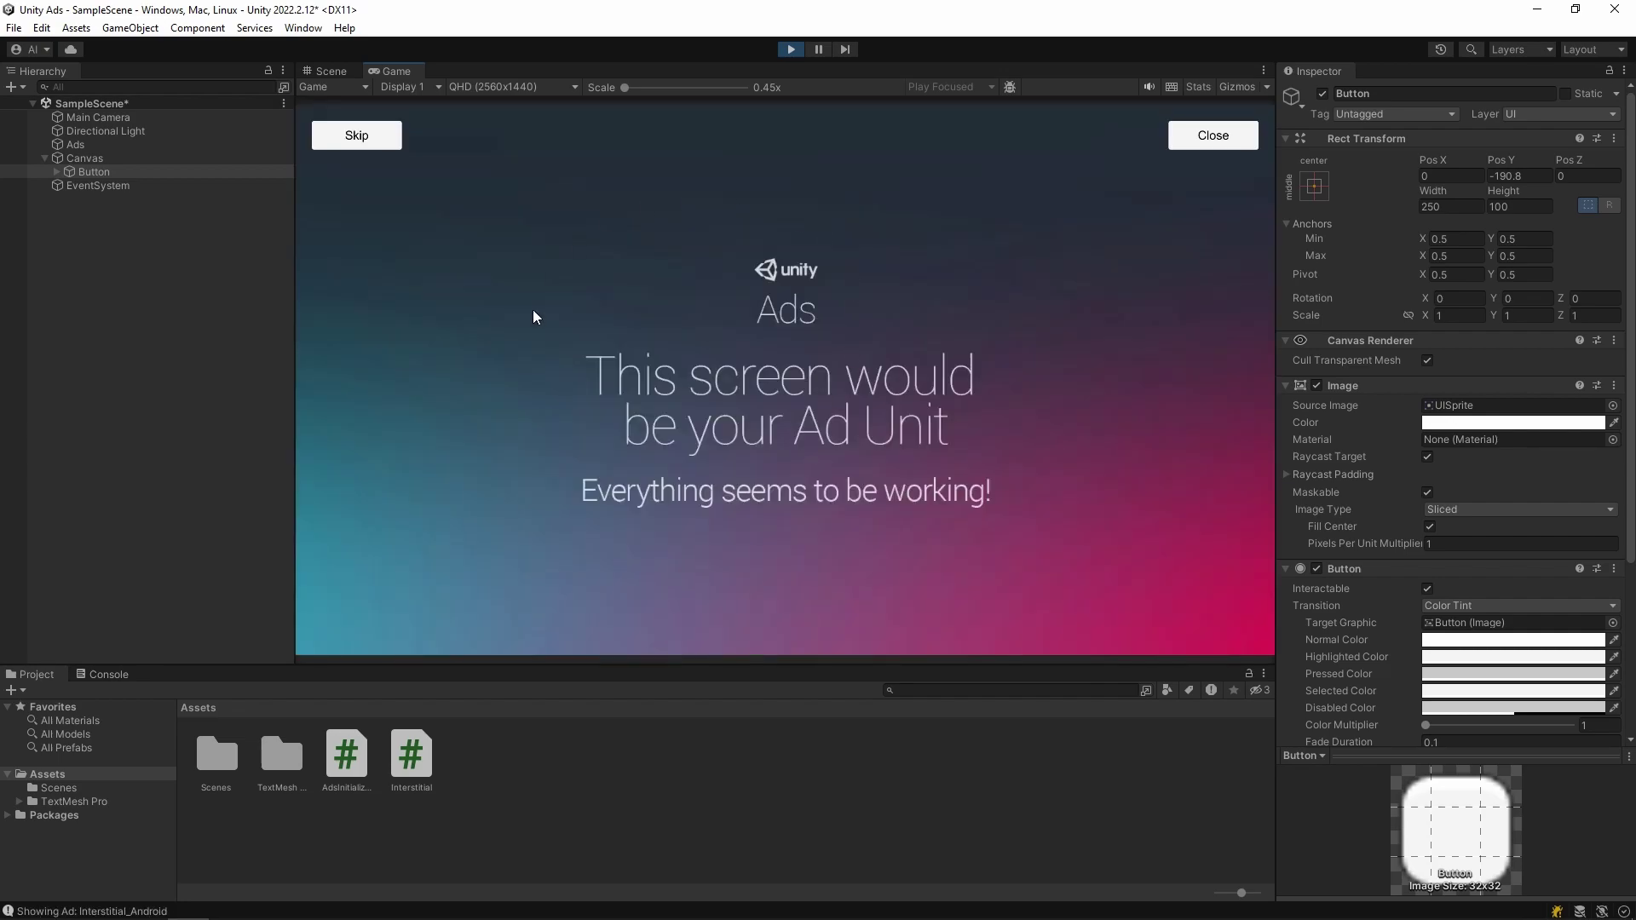
left_click(357, 138)
left_click(791, 49)
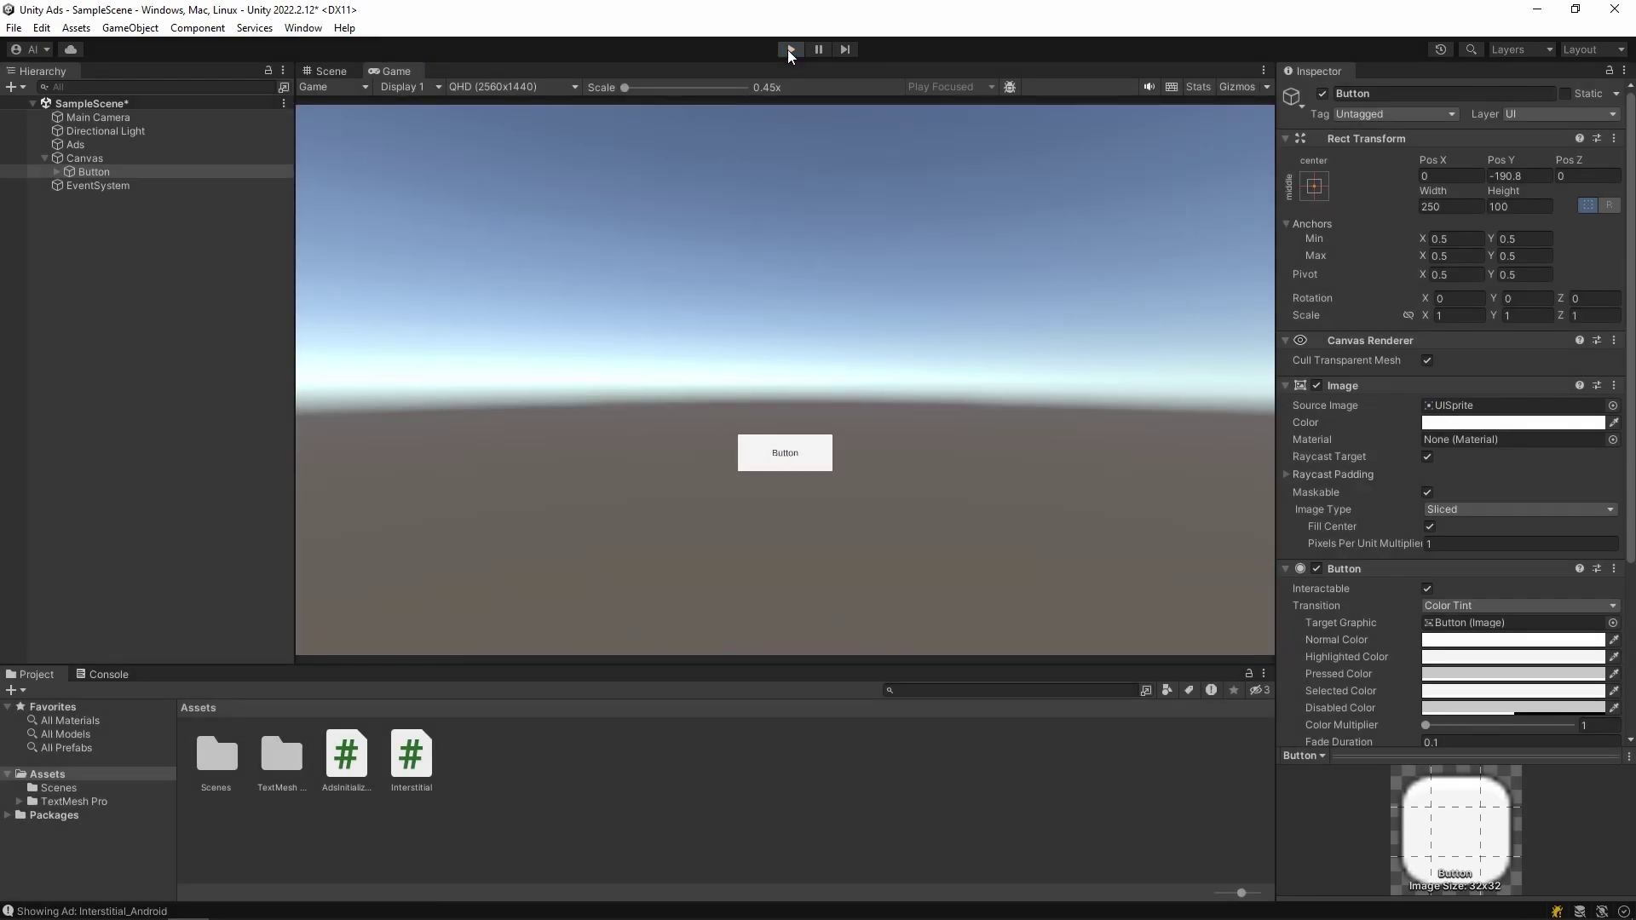
- Create a new C# script in Assets named Banner
right_click(668, 719)
mouse_move(759, 340)
left_click(937, 137)
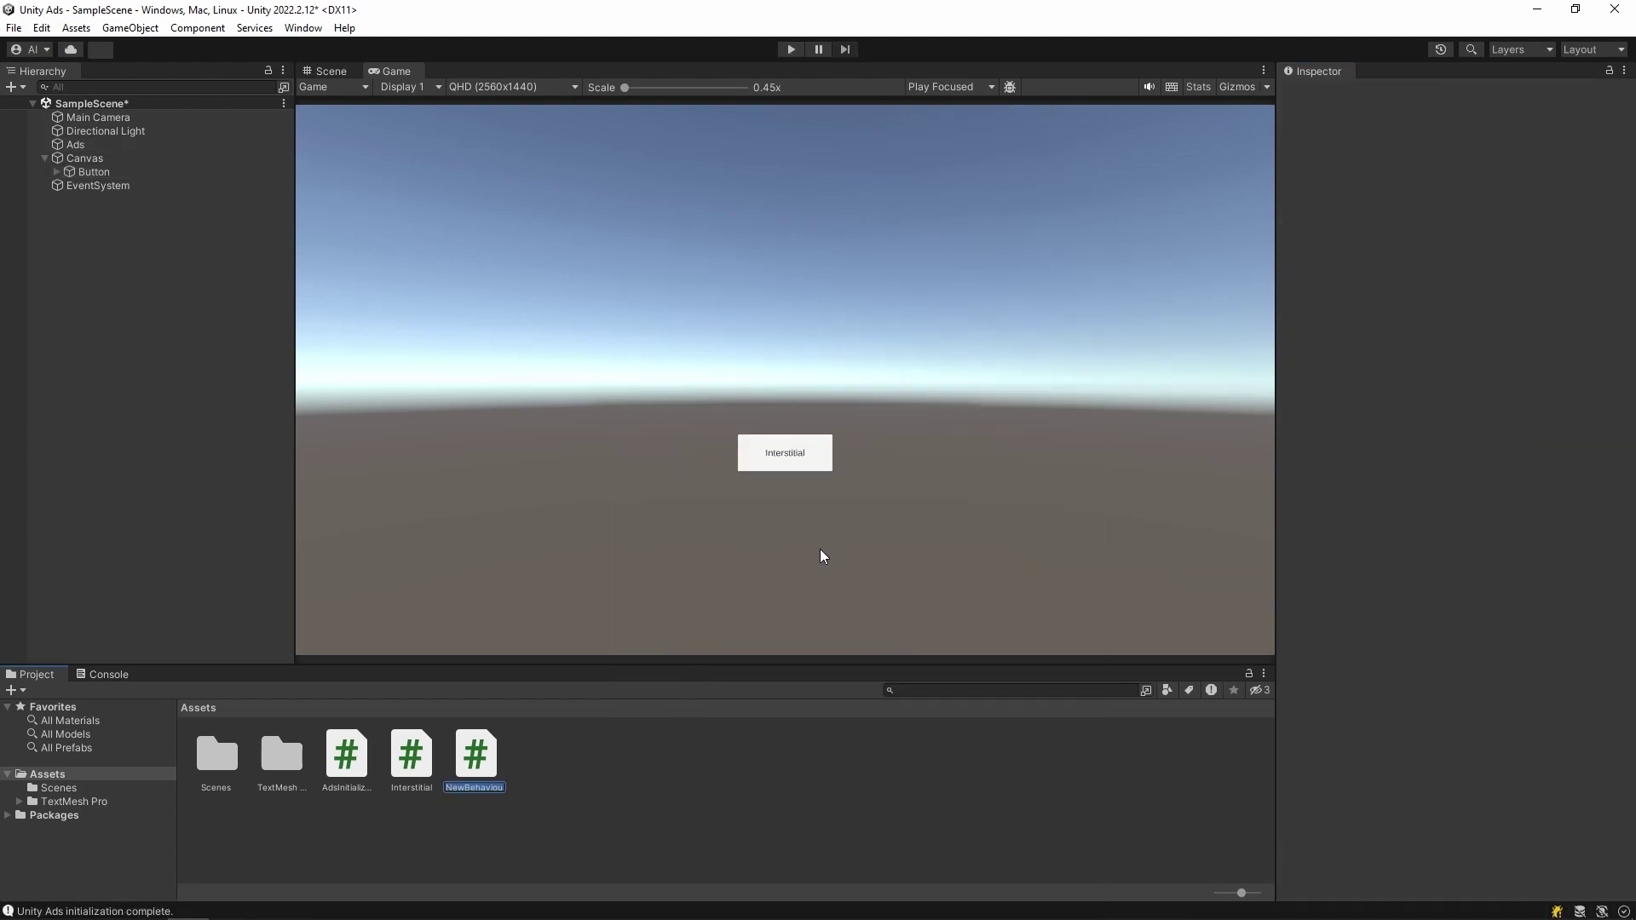
type("Banner")
key("Return")
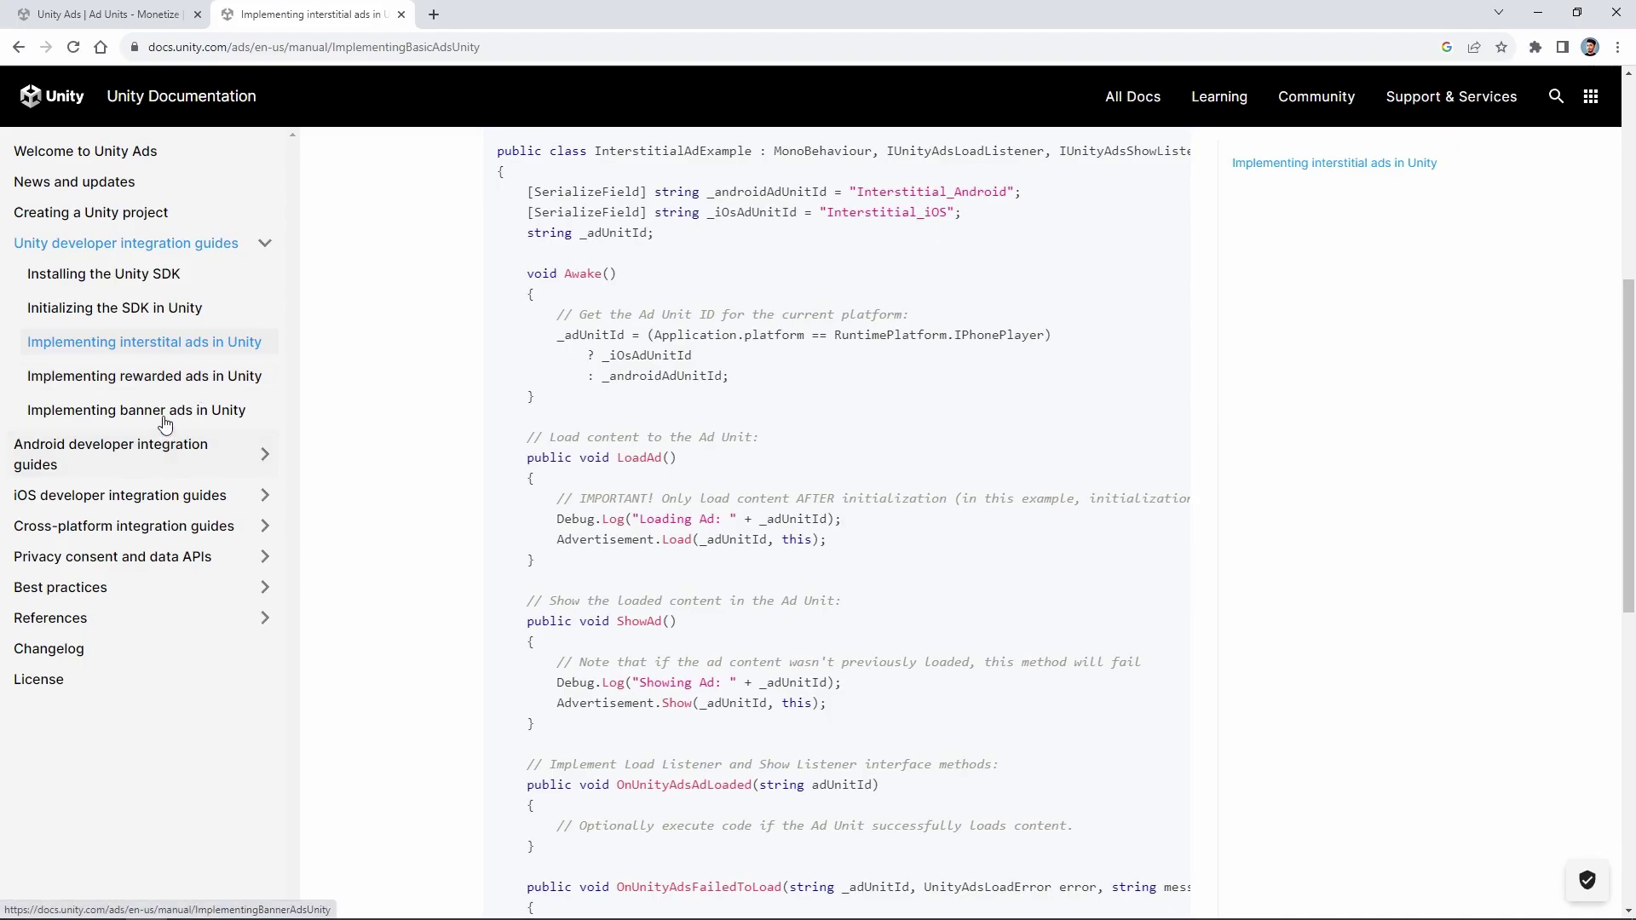
- Fill Banner.cs with the docs' banner ads sample and rename its class to Banner
left_click(164, 411)
scroll(691, 488, "down", 7)
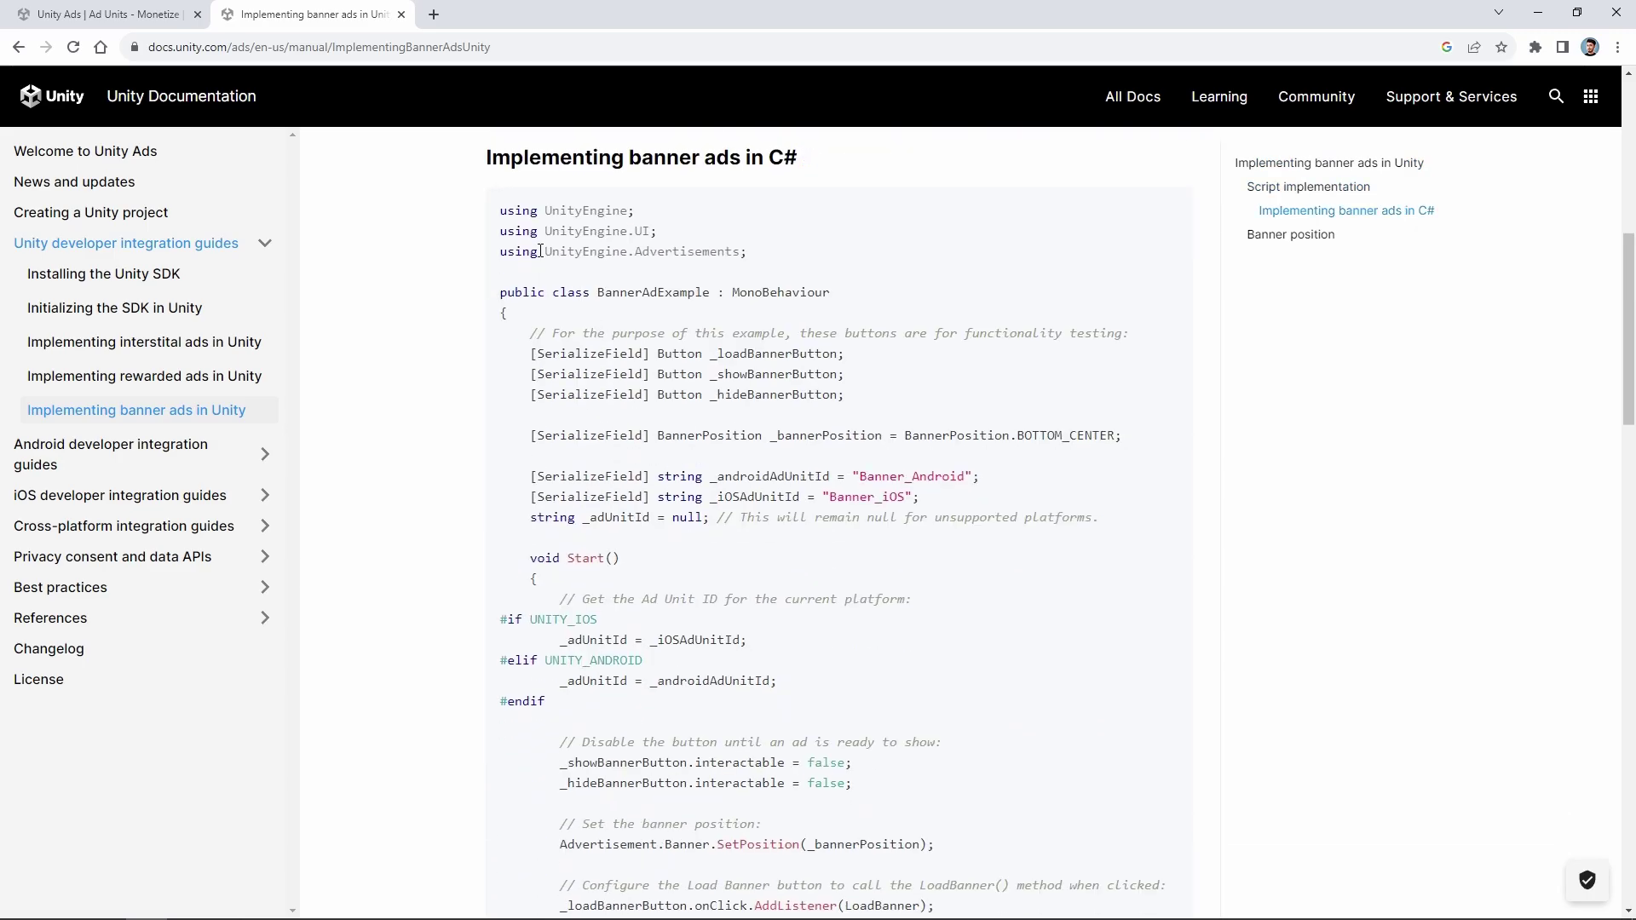
left_click_drag(499, 213, 559, 683)
scroll(775, 511, "down", 10)
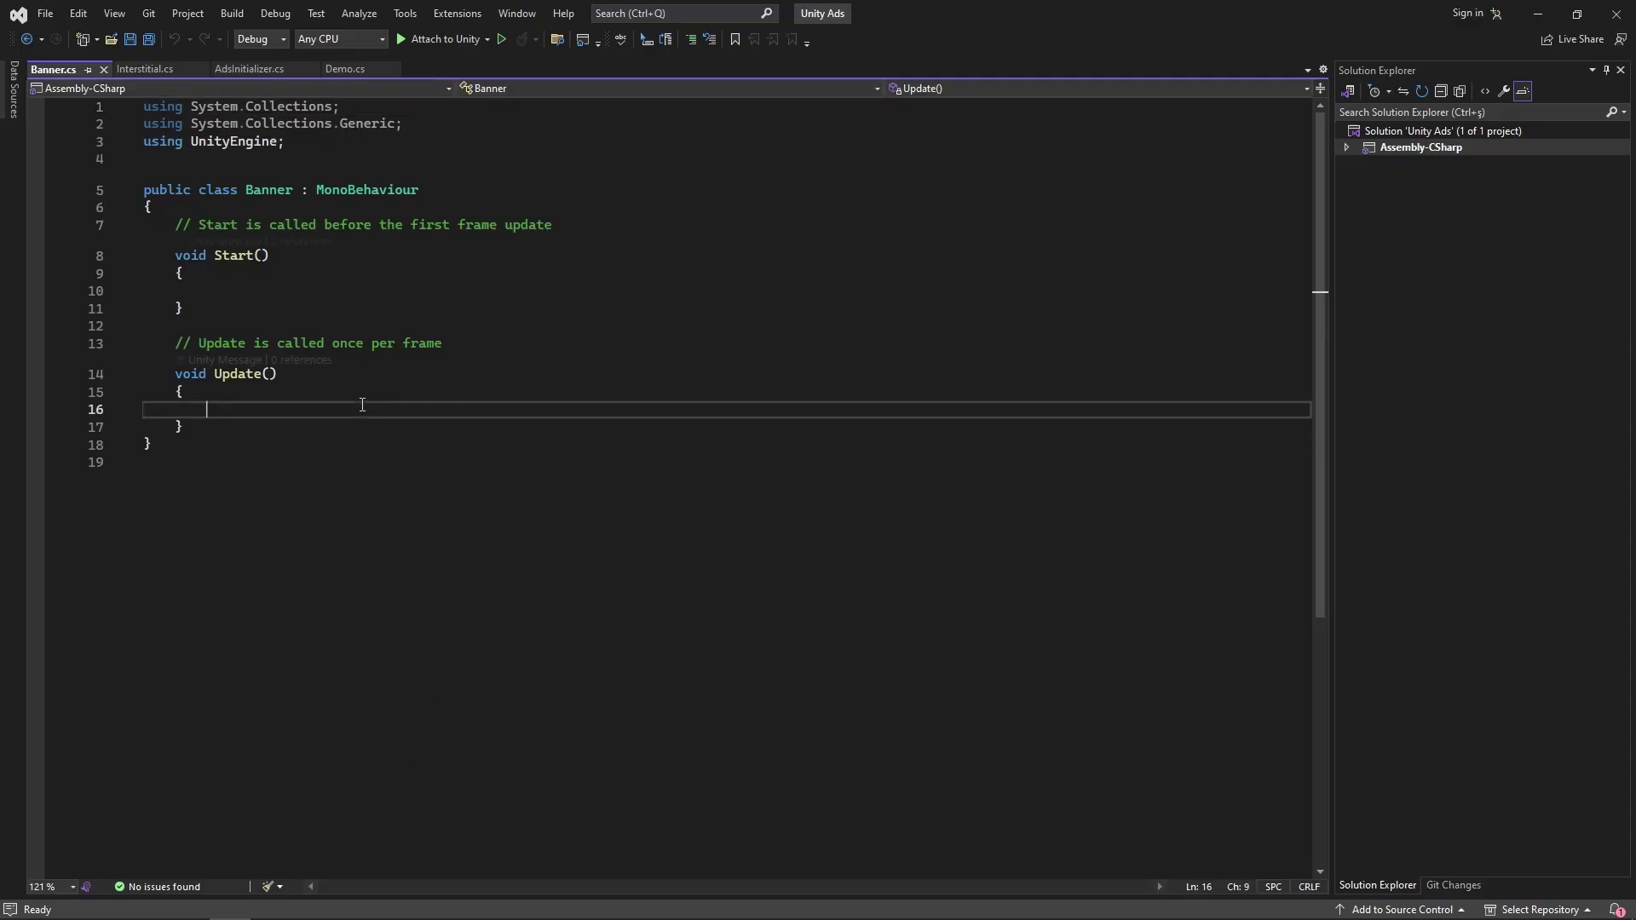
key("ctrl+a")
key("ctrl+v")
scroll(336, 347, "up", 20)
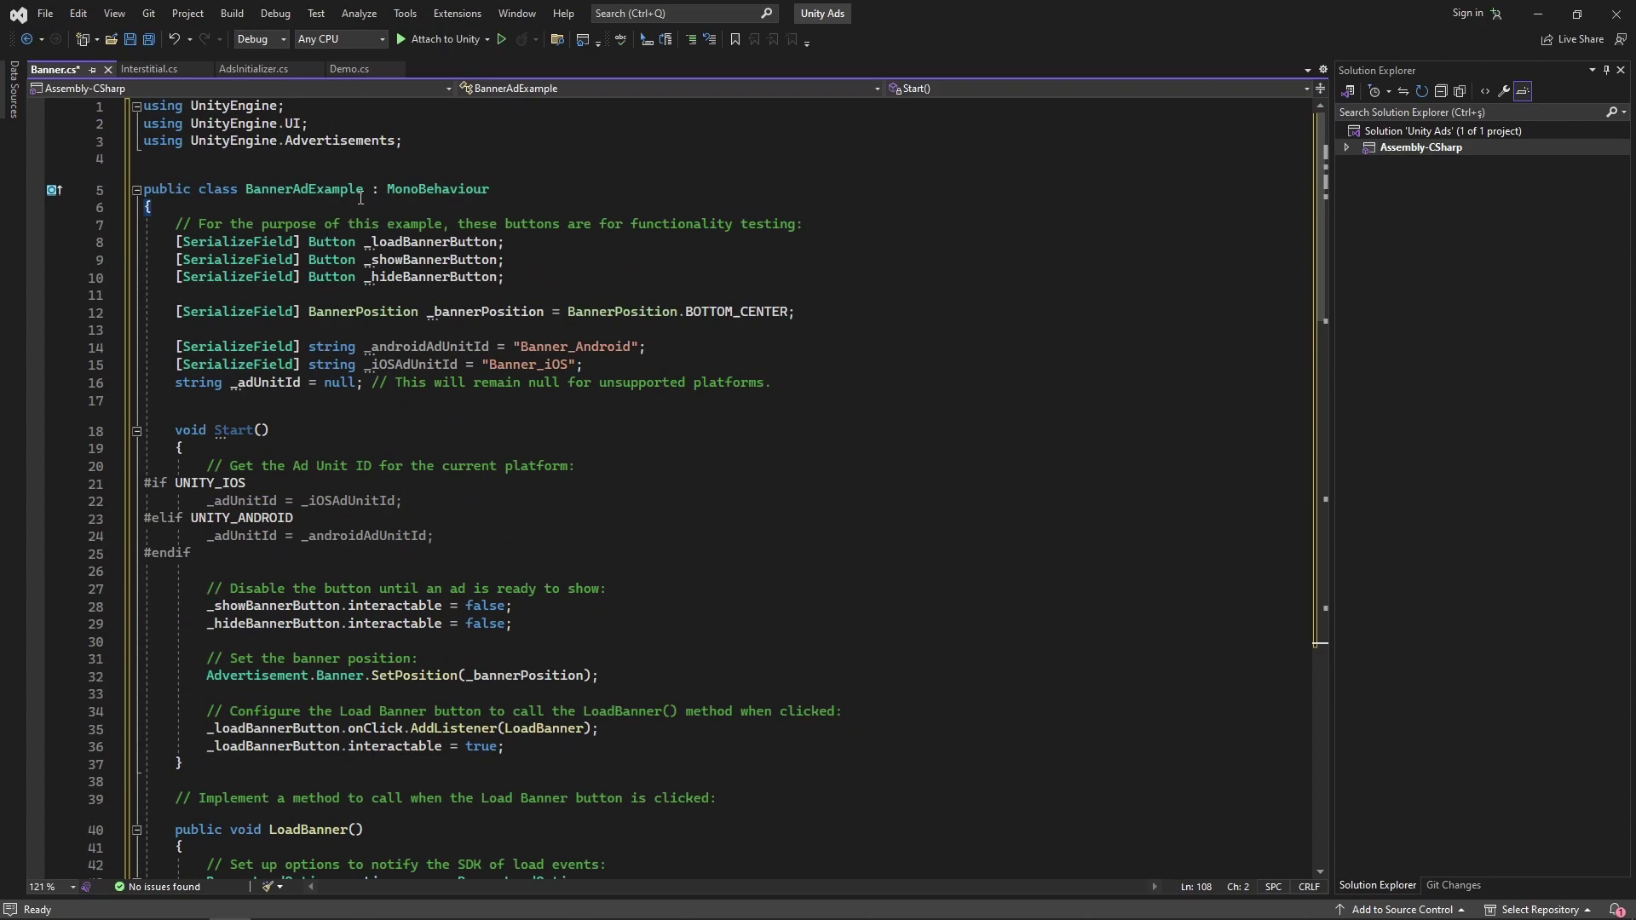
double_click(361, 189)
type("Banner")
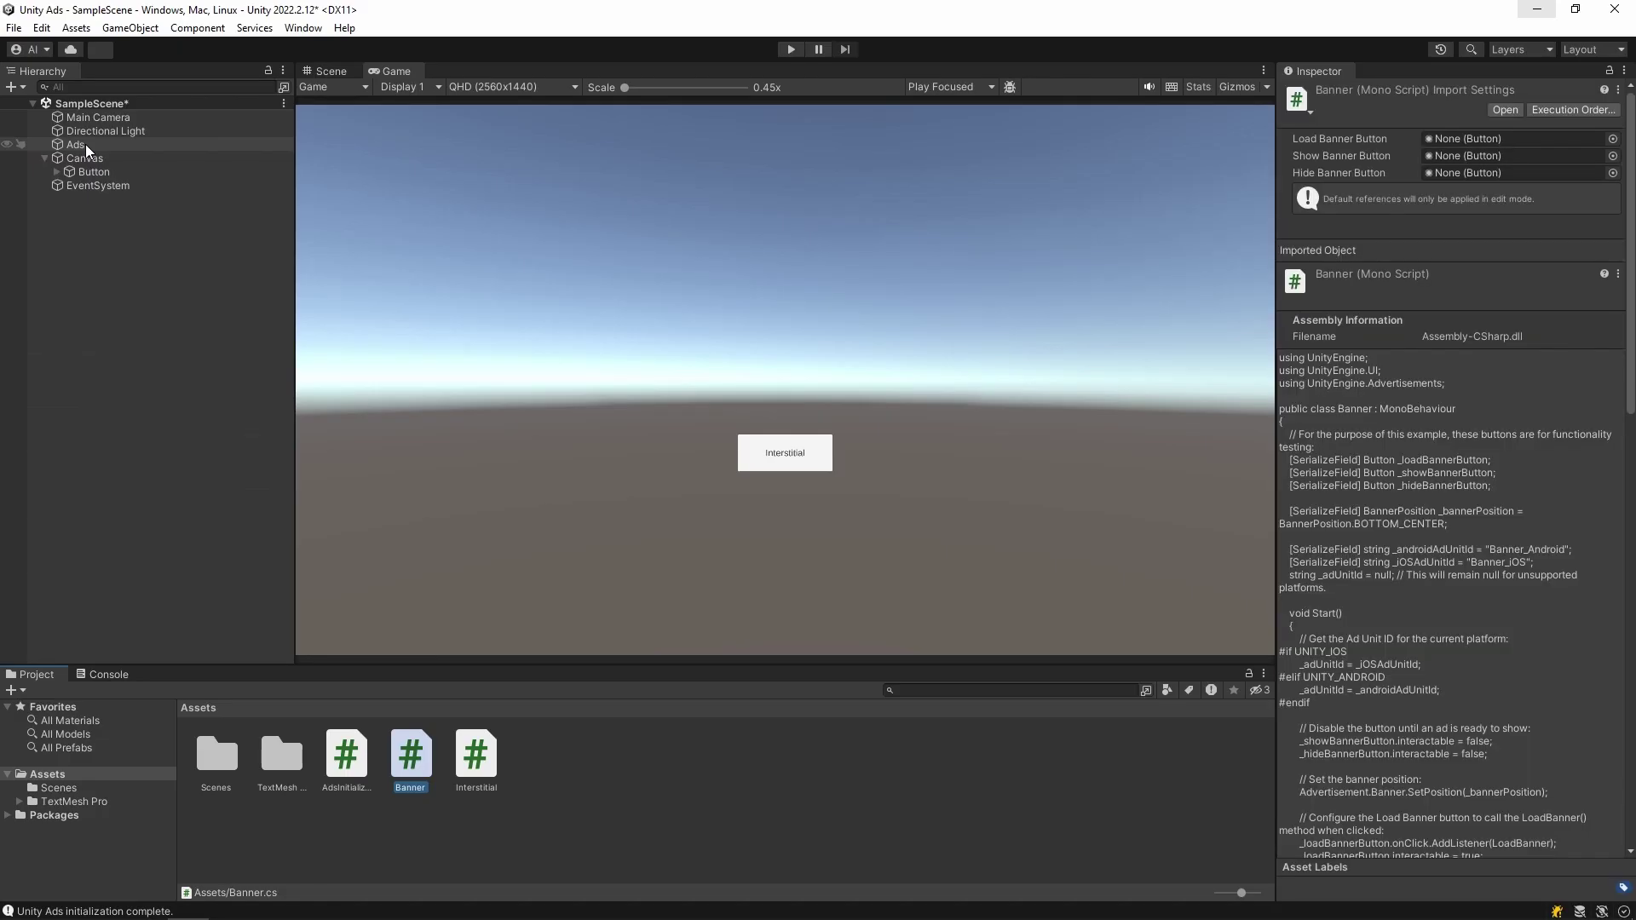
left_click(86, 145)
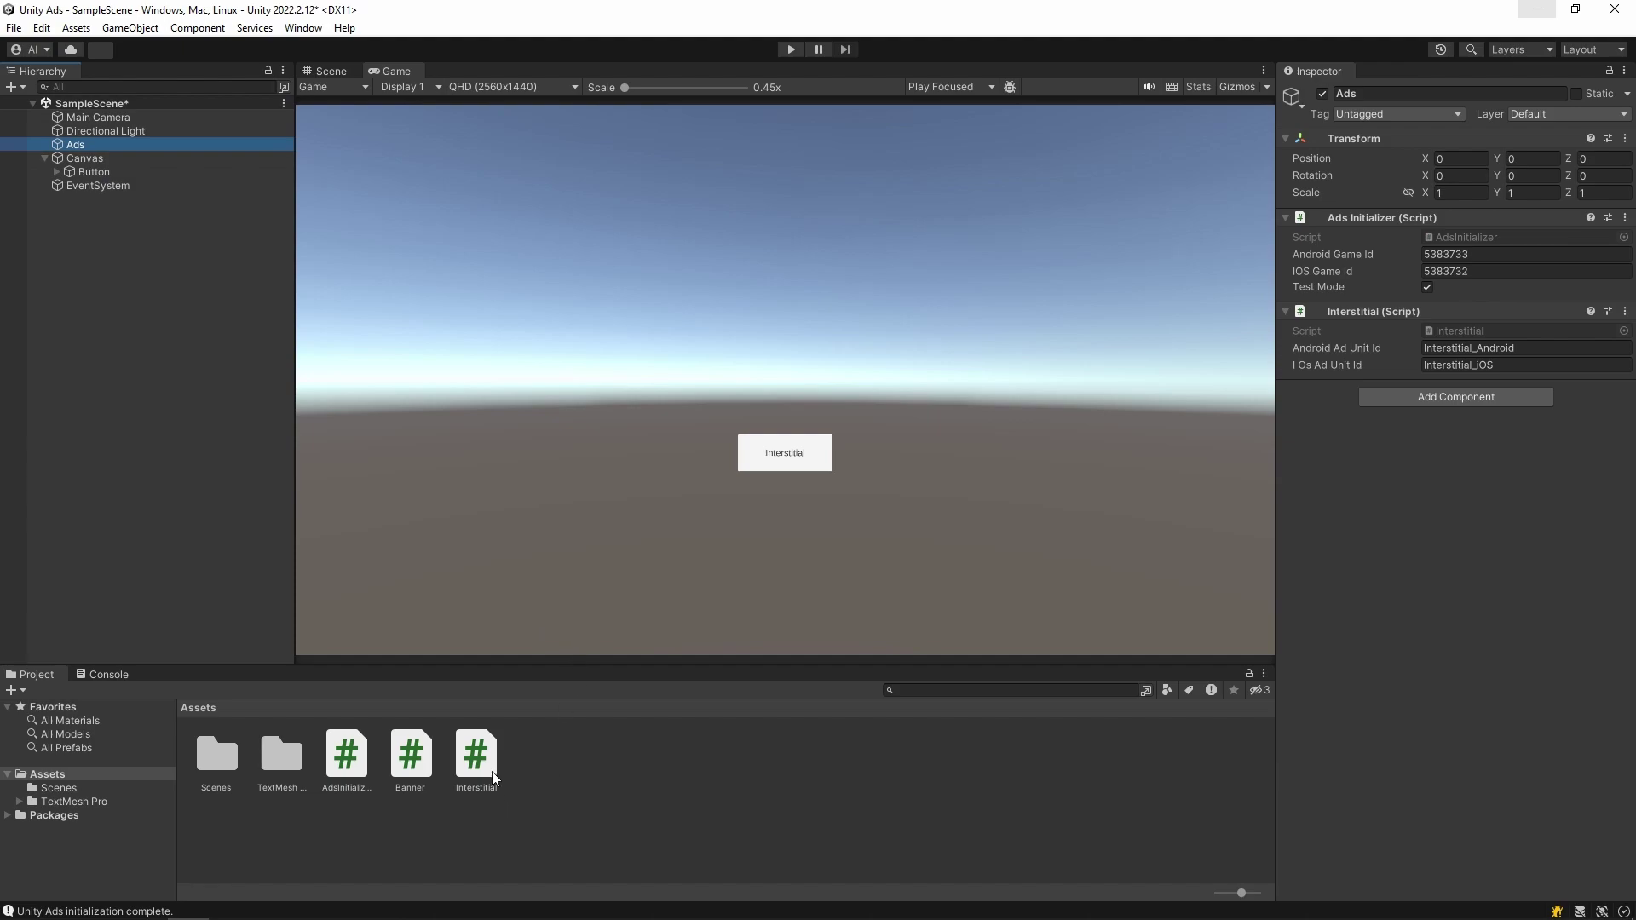
- Attach the Banner script to Ads with Banner Position BOTTOM_CENTER, then select the Button
left_click_drag(412, 769, 1408, 572)
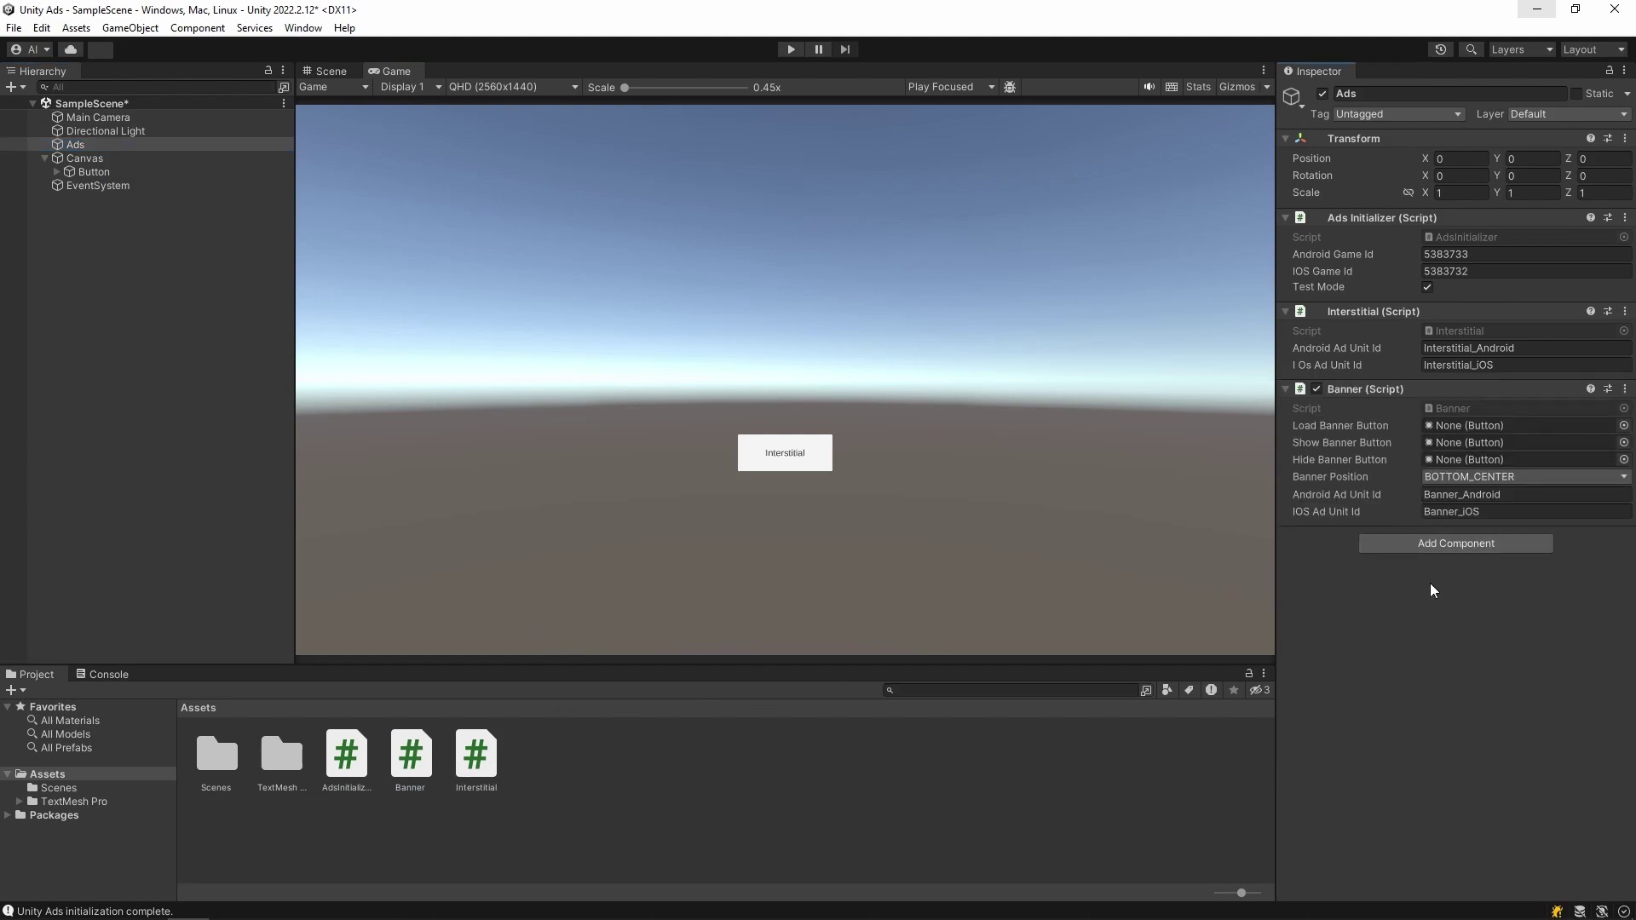
left_click(1524, 477)
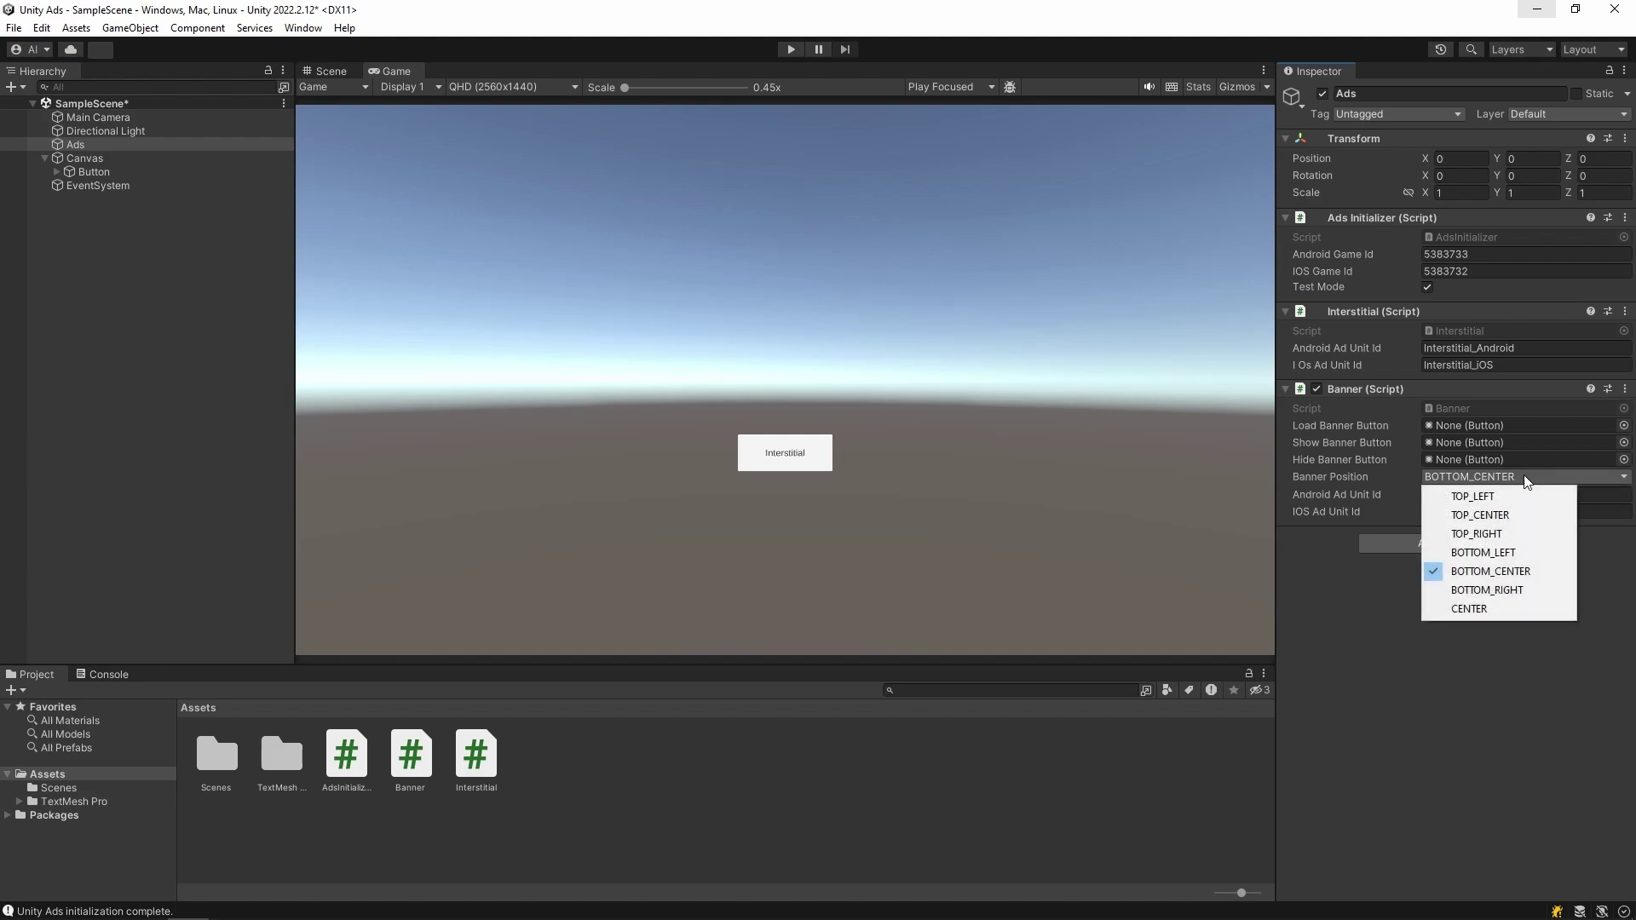
left_click(1500, 714)
left_click(100, 170)
- Duplicate the button, rename the copy Banner, and move it down to Pos Y -251.03
key("ctrl+d")
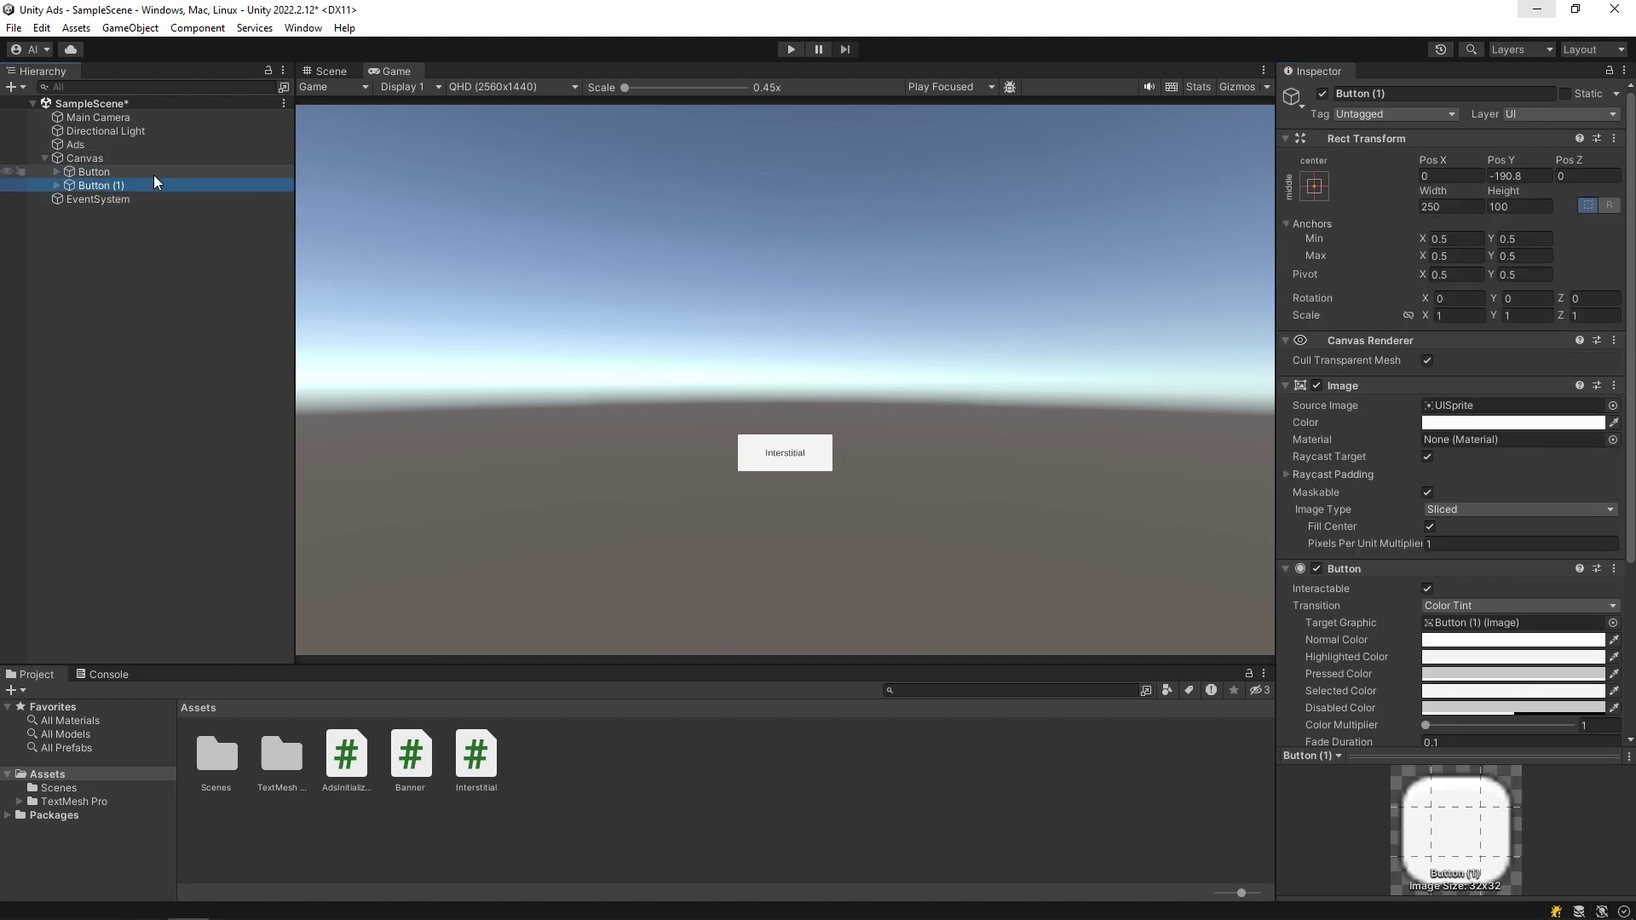
key("F2")
type("Banner")
key("Return")
left_click_drag(1500, 160, 1397, 235)
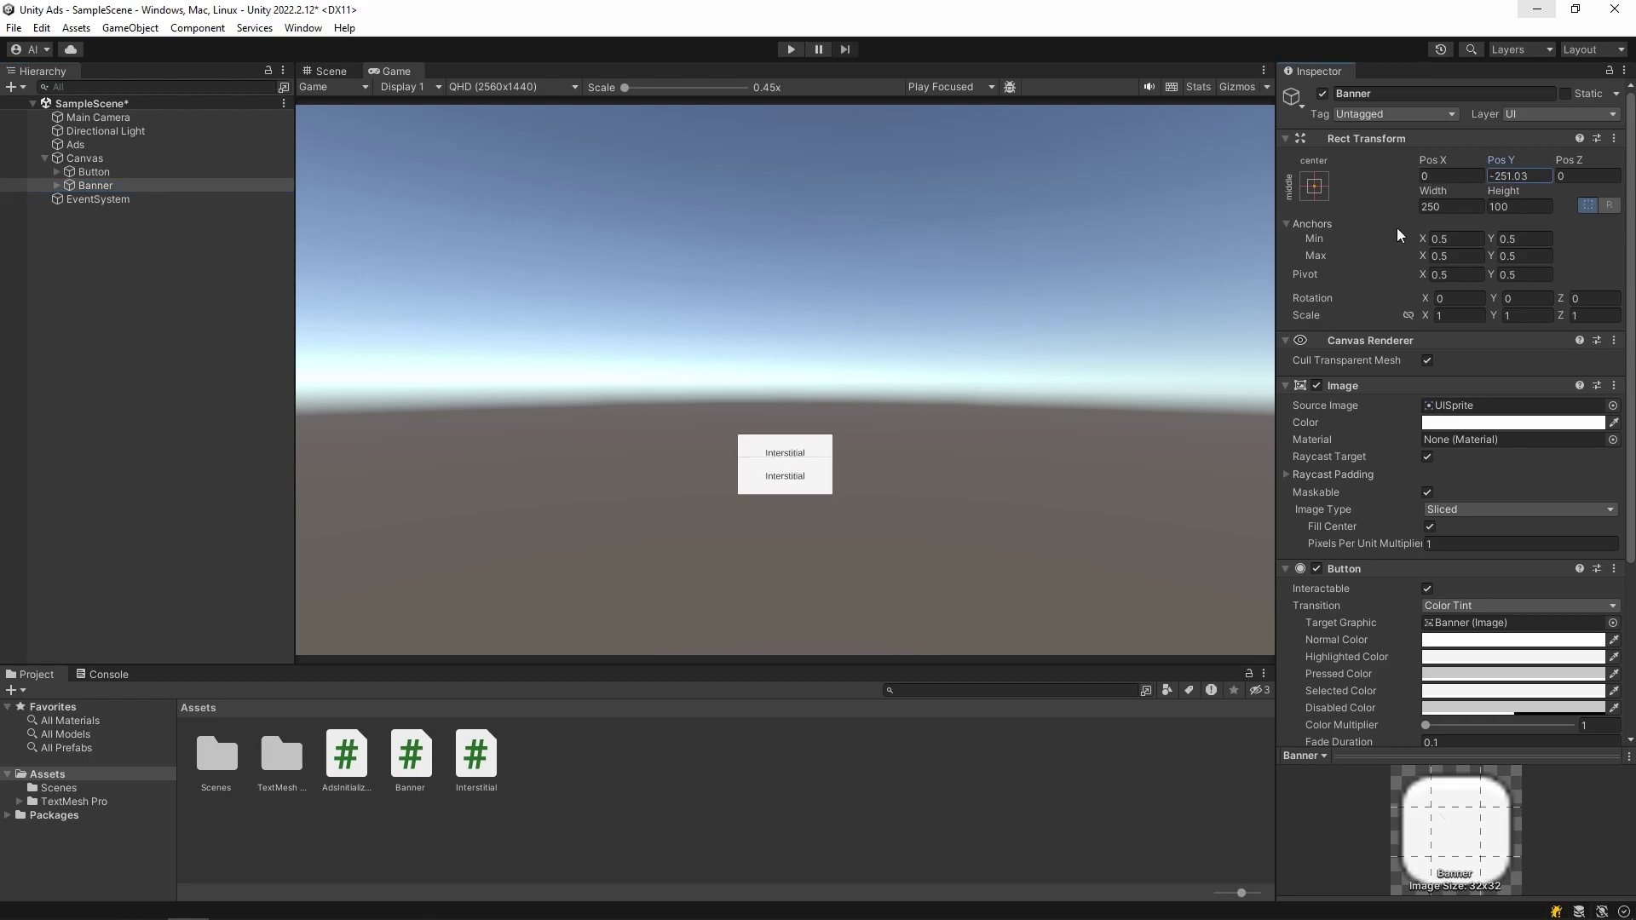
- Change the Banner button's label text from Interstitial to Banner
left_click(56, 185)
left_click(117, 198)
double_click(1316, 449)
type("Banner")
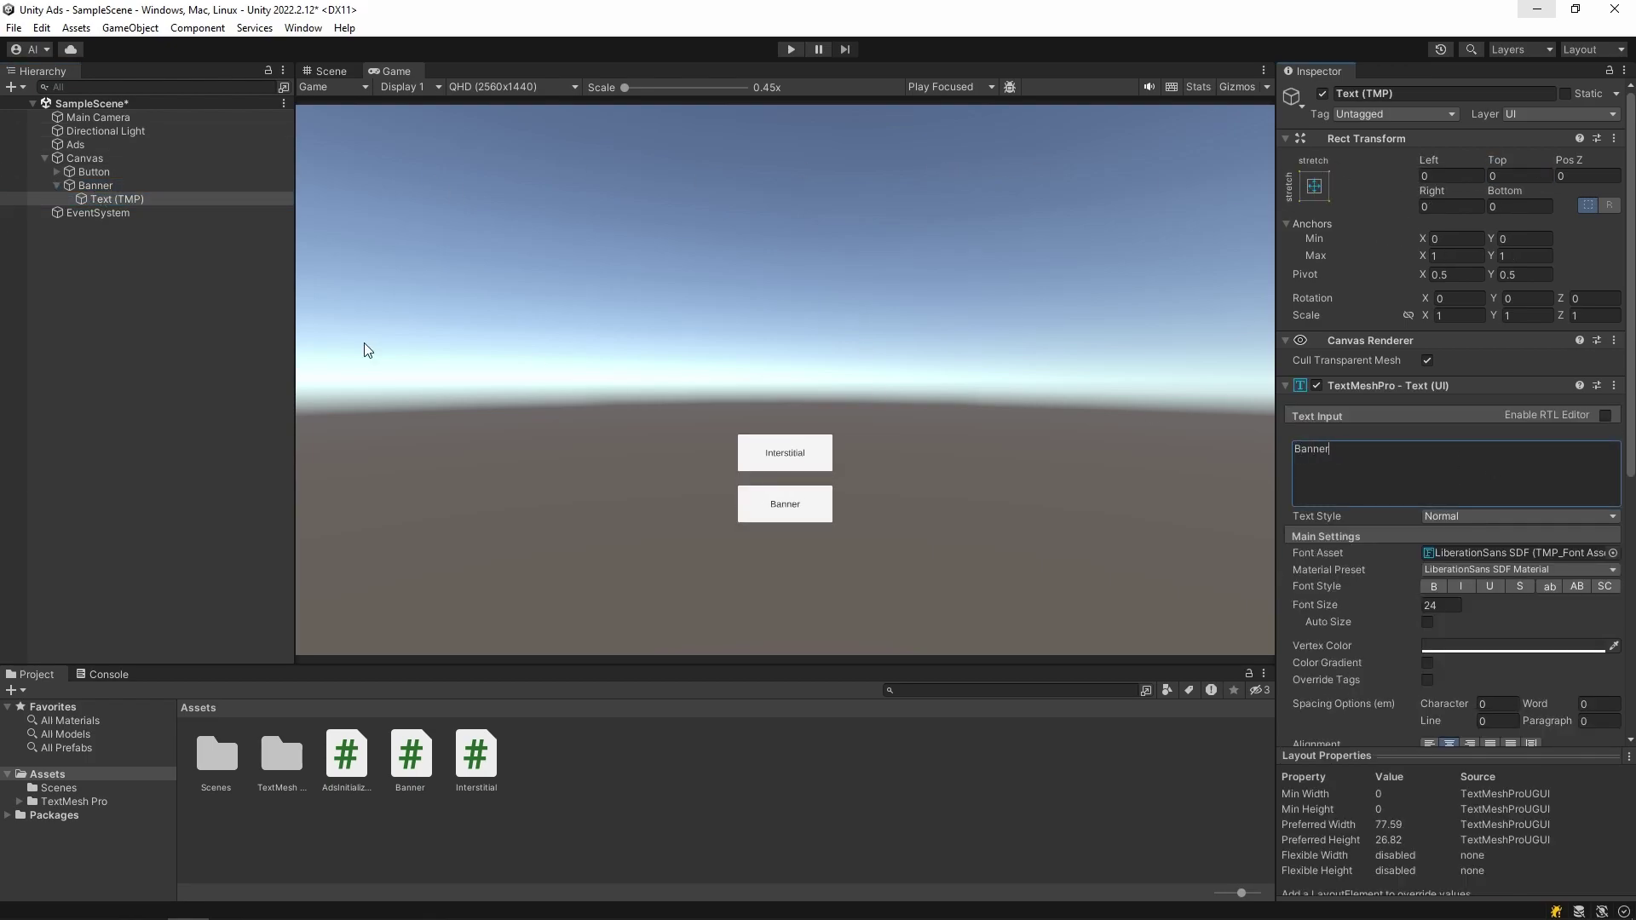
- Assign the Banner button to the Ads object's Load Banner Button field
left_click(95, 145)
left_click_drag(98, 185, 1465, 425)
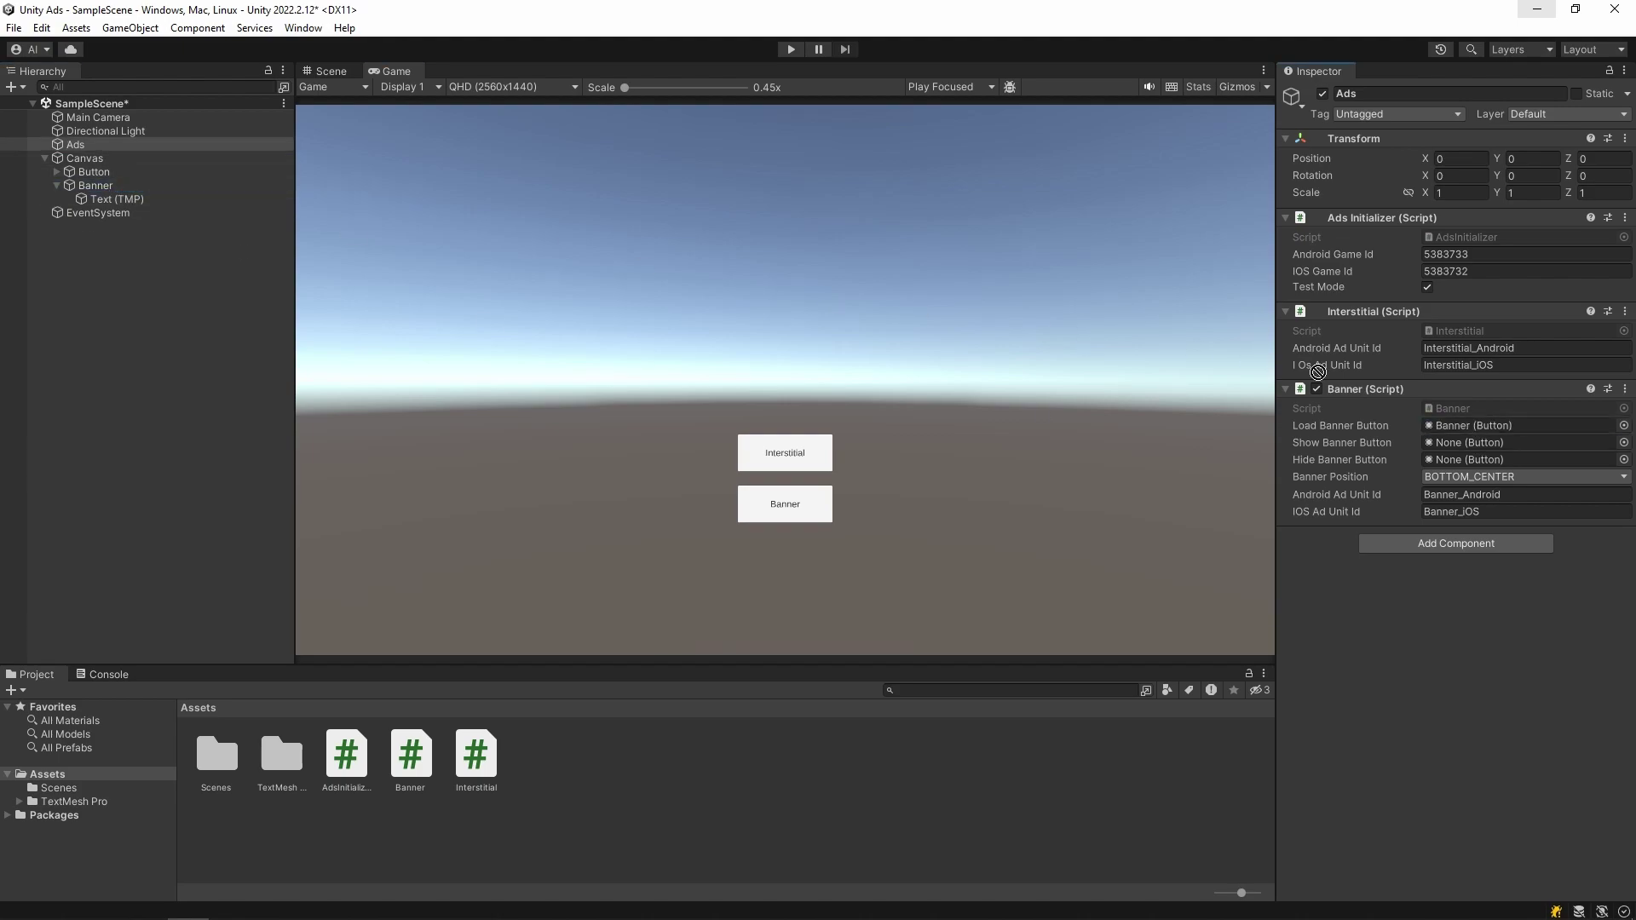
left_click_drag(1317, 372, 1455, 442)
- Play the scene and use the Banner button to load the test banner ad
left_click(791, 49)
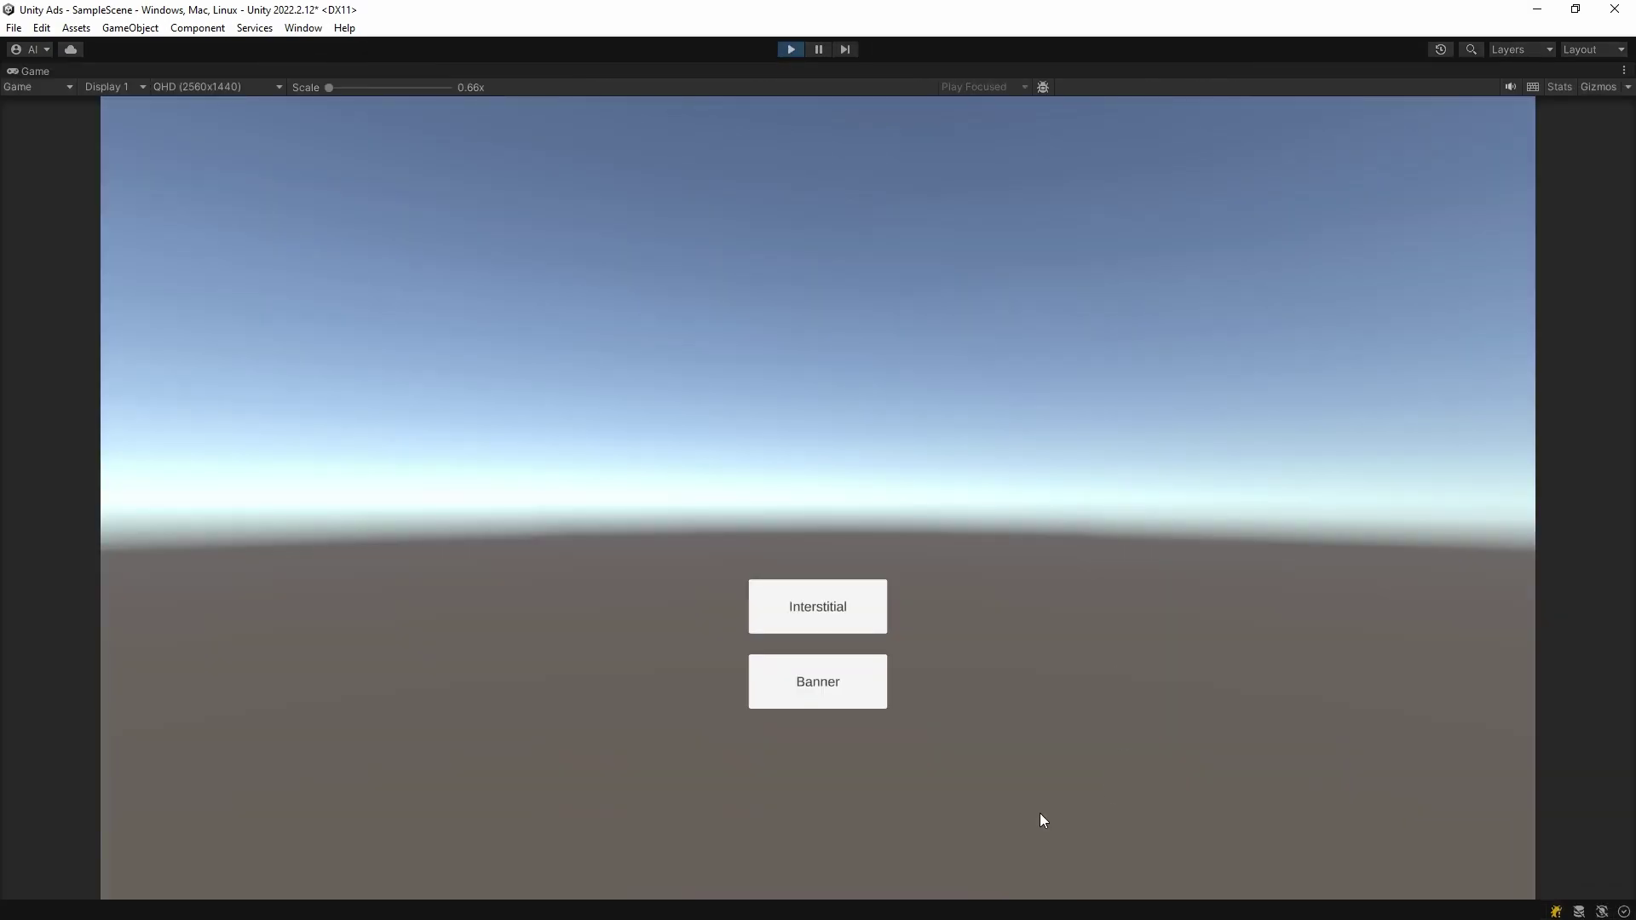
left_click(834, 692)
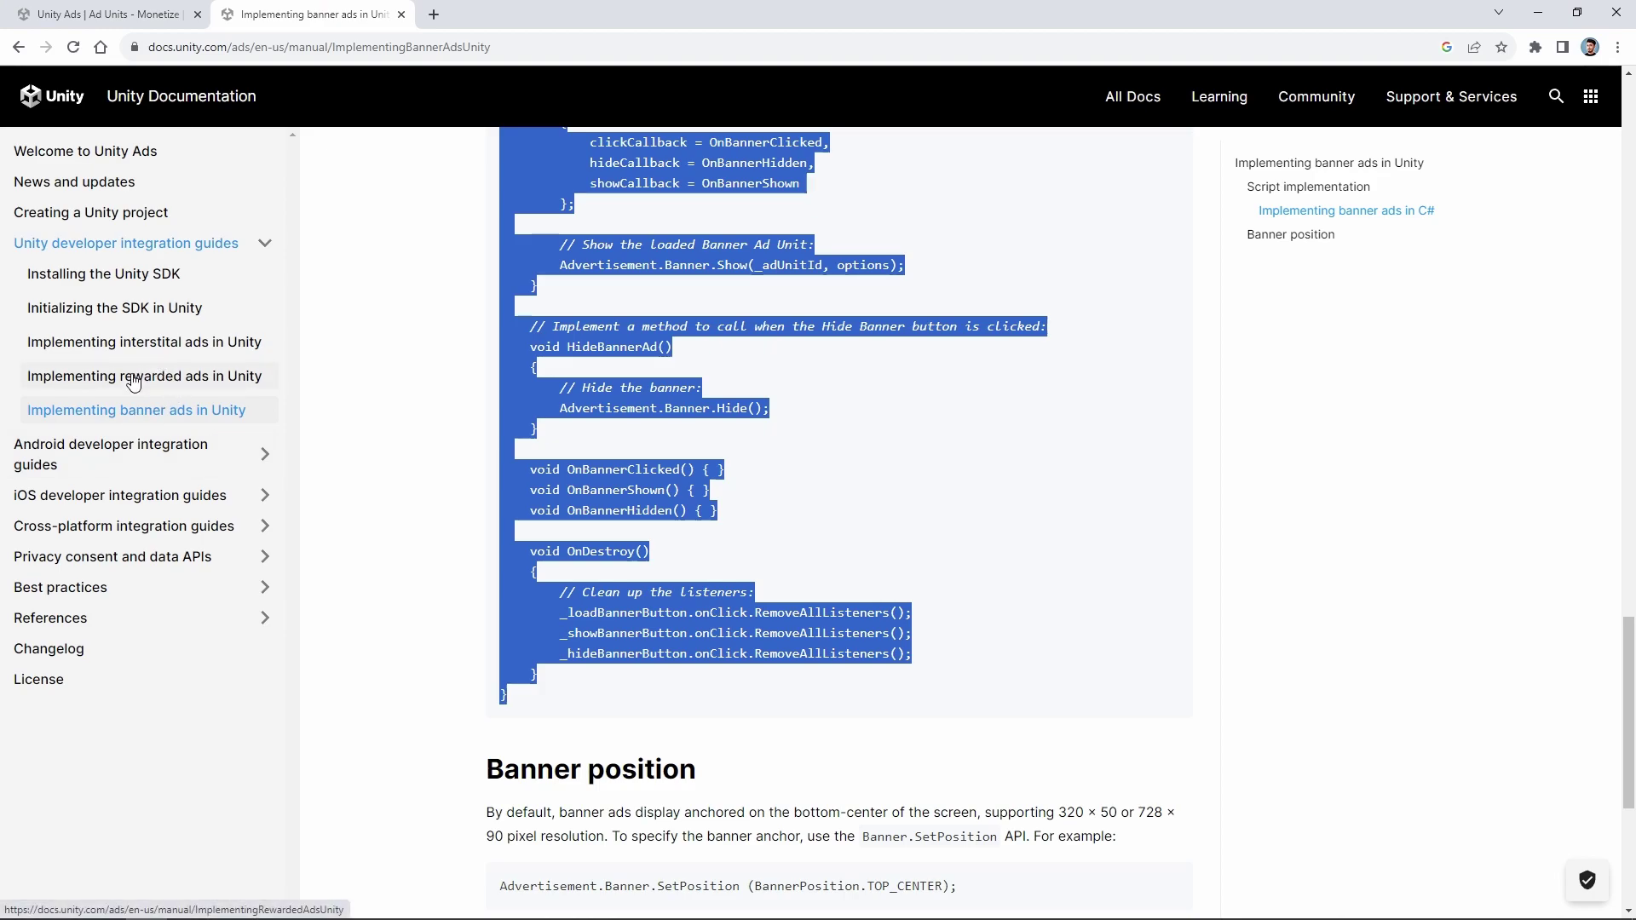
- Go to the 'Implementing rewarded ads in Unity' page and review its rewarded ads button code sample
left_click(133, 383)
scroll(920, 421, "down", 15)
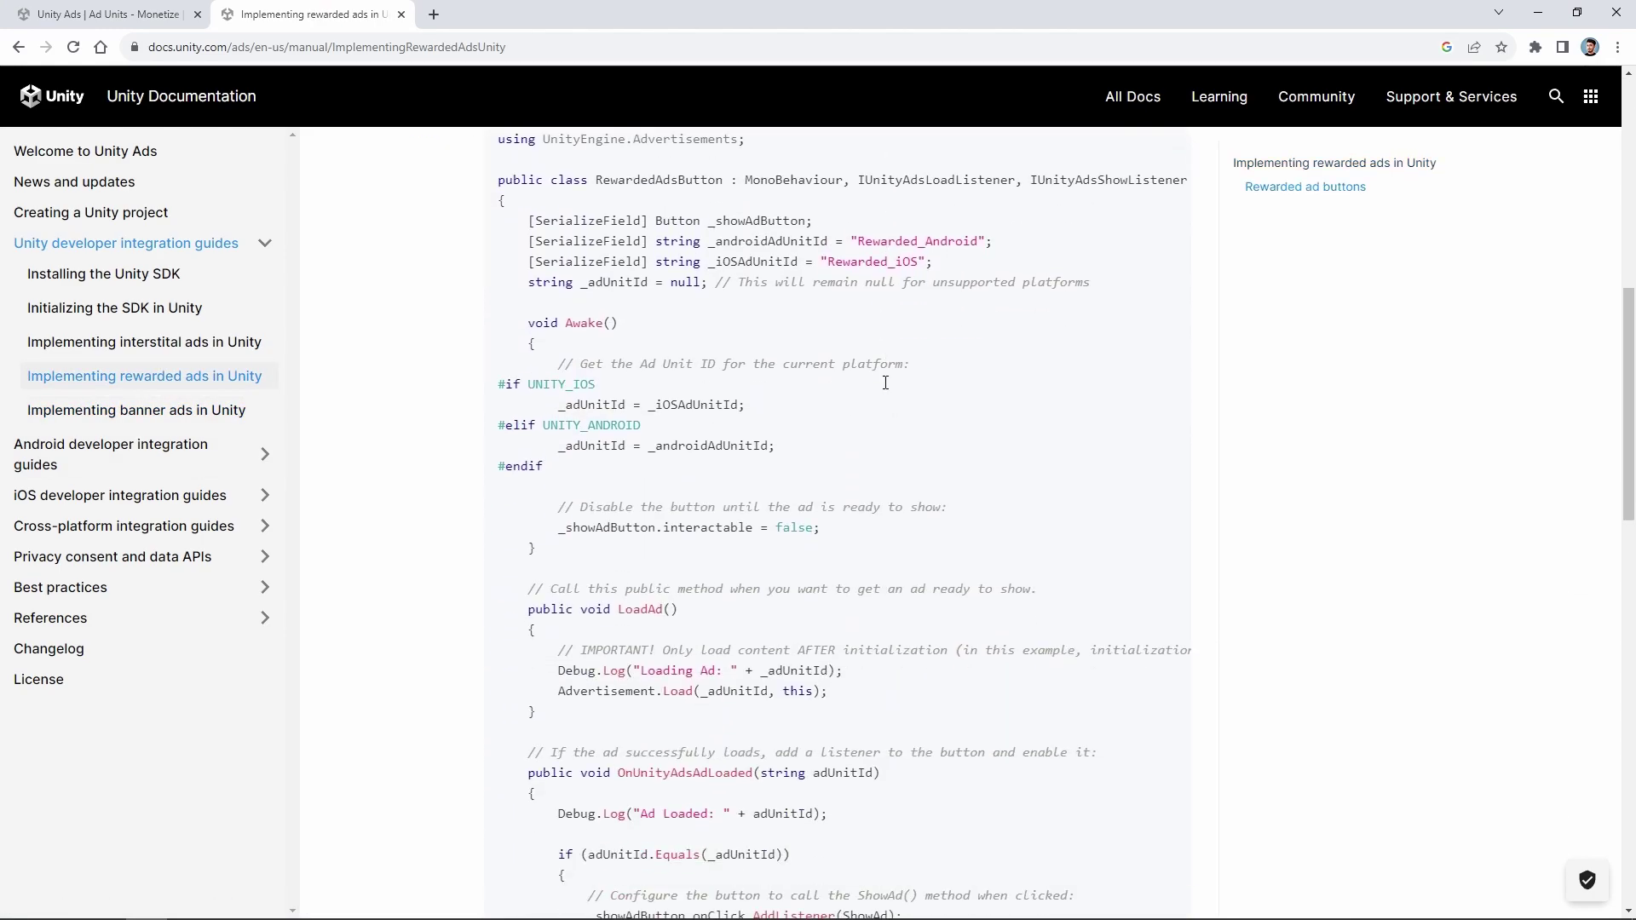
scroll(887, 381, "down", 5)
scroll(891, 376, "up", 2)
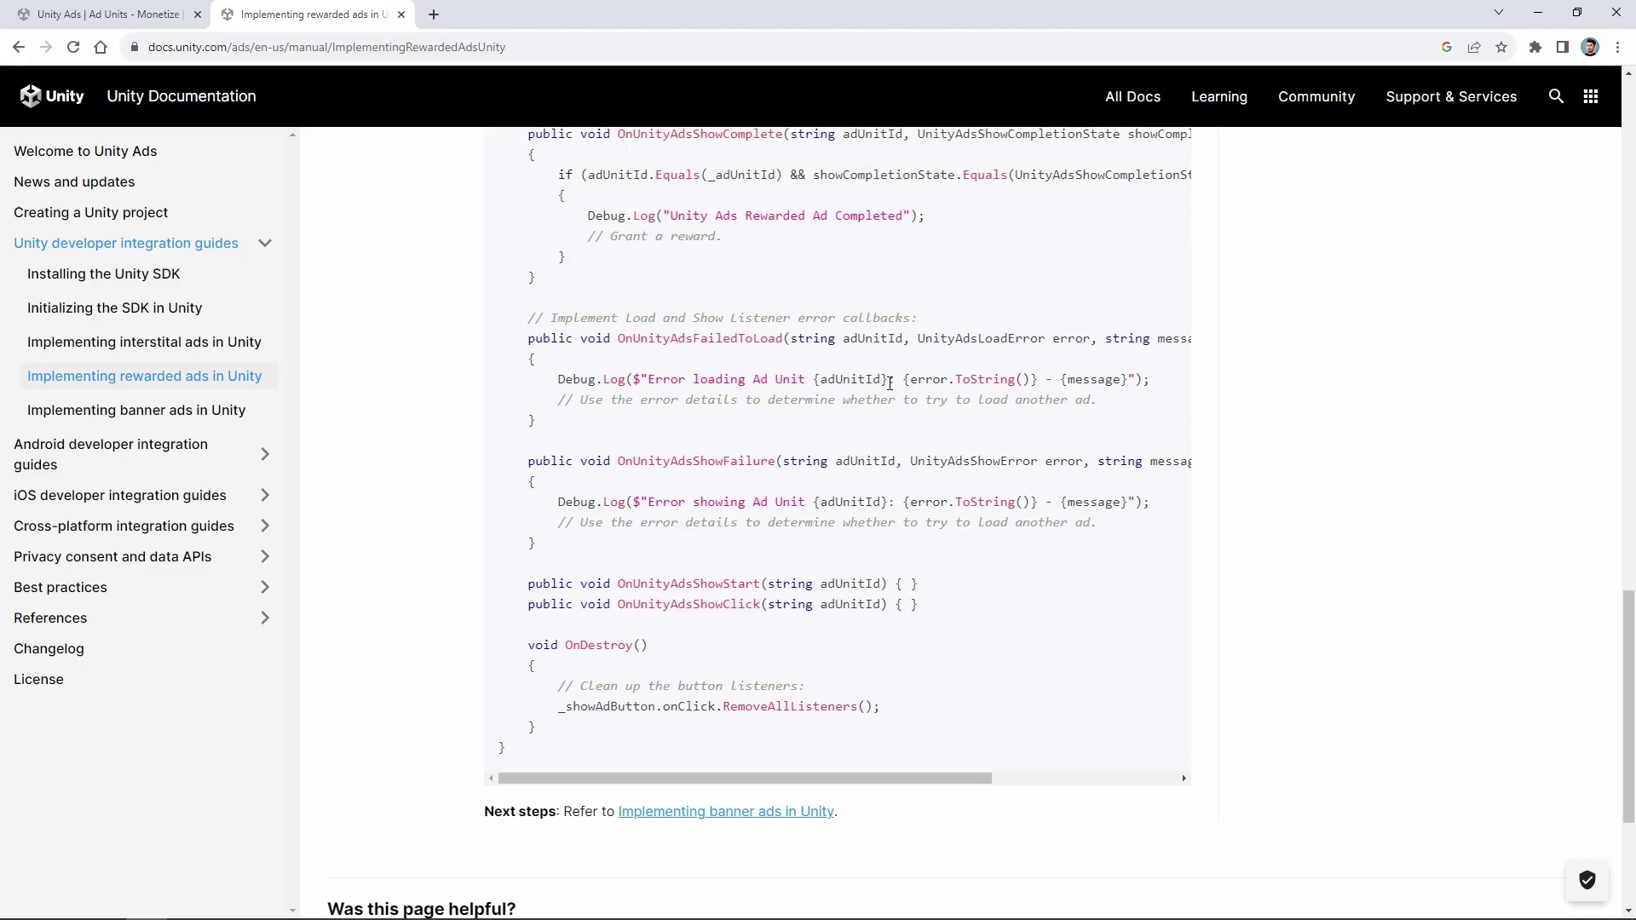